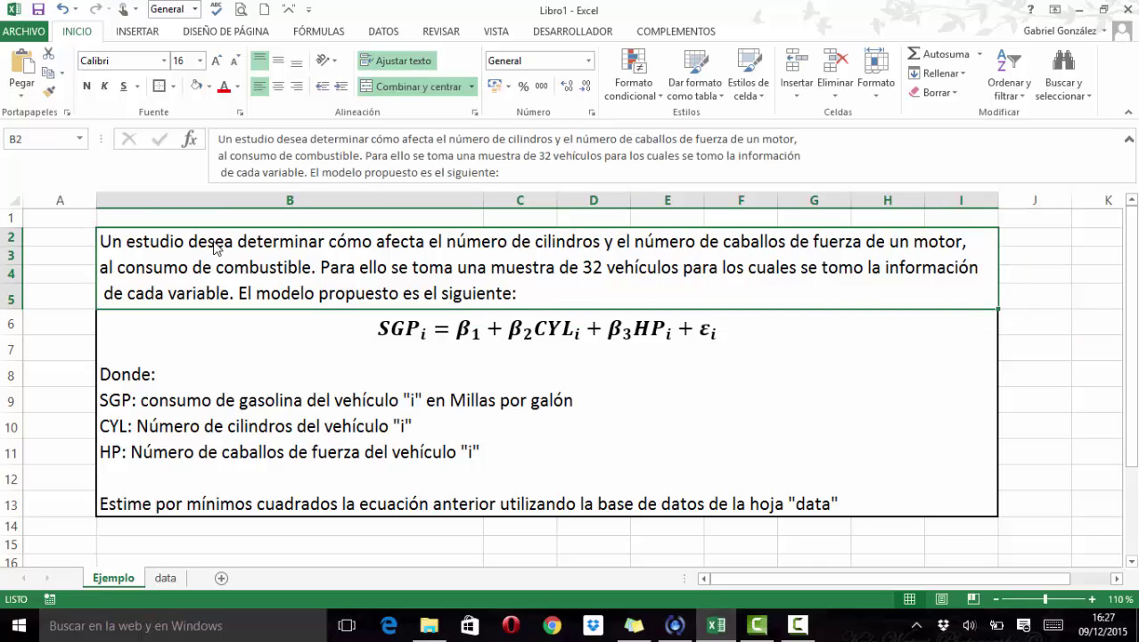
Step: Read the fuel consumption regression problem on the Ejemplo sheet and open the data sheet
{"action": "left_click", "coordinate": [262, 348]}
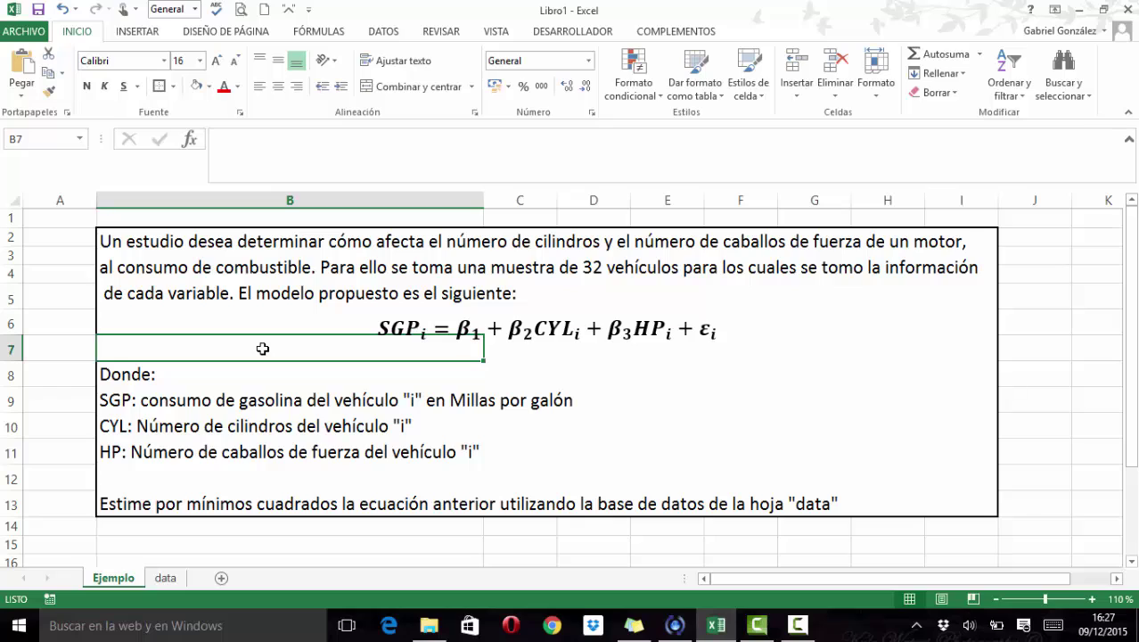
{"action": "left_click", "coordinate": [467, 378]}
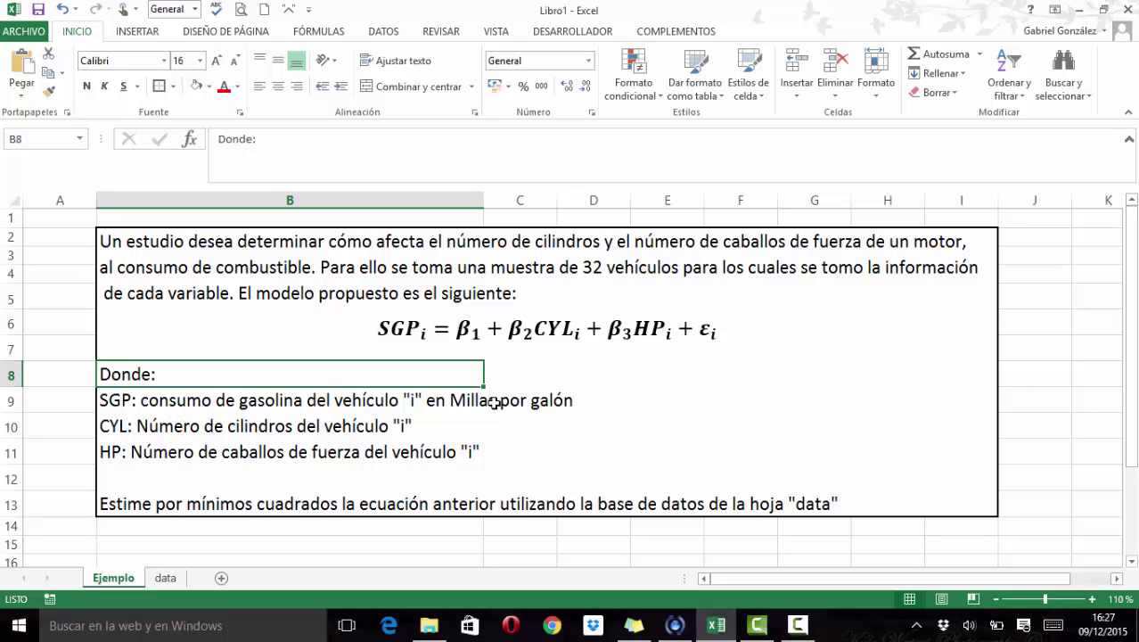
{"action": "left_click", "coordinate": [136, 506]}
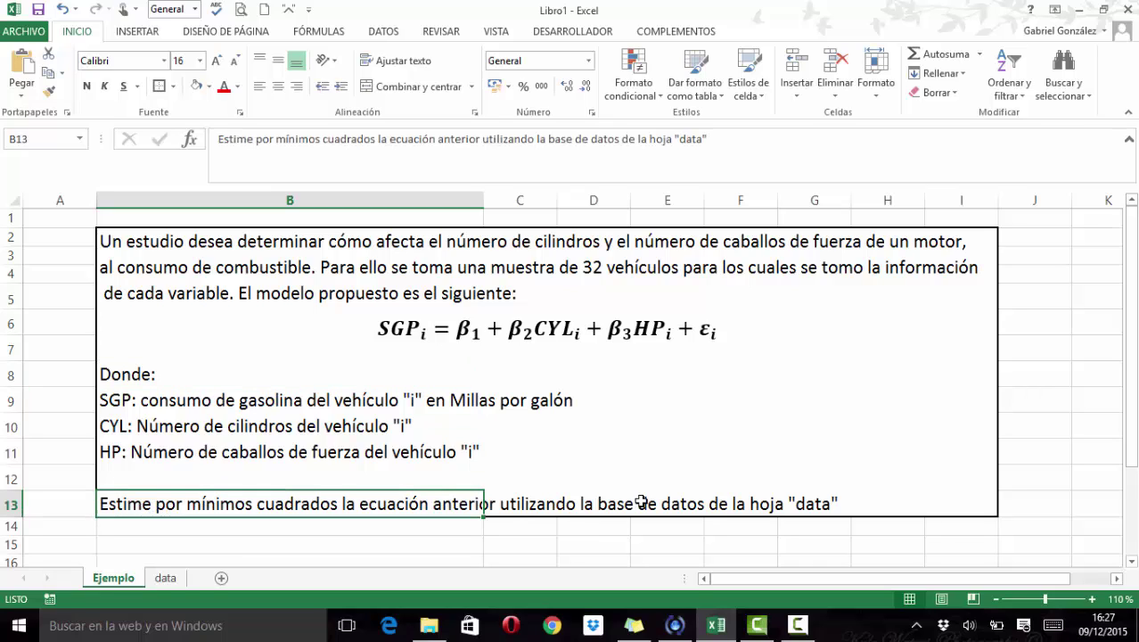
{"action": "left_click", "coordinate": [166, 578]}
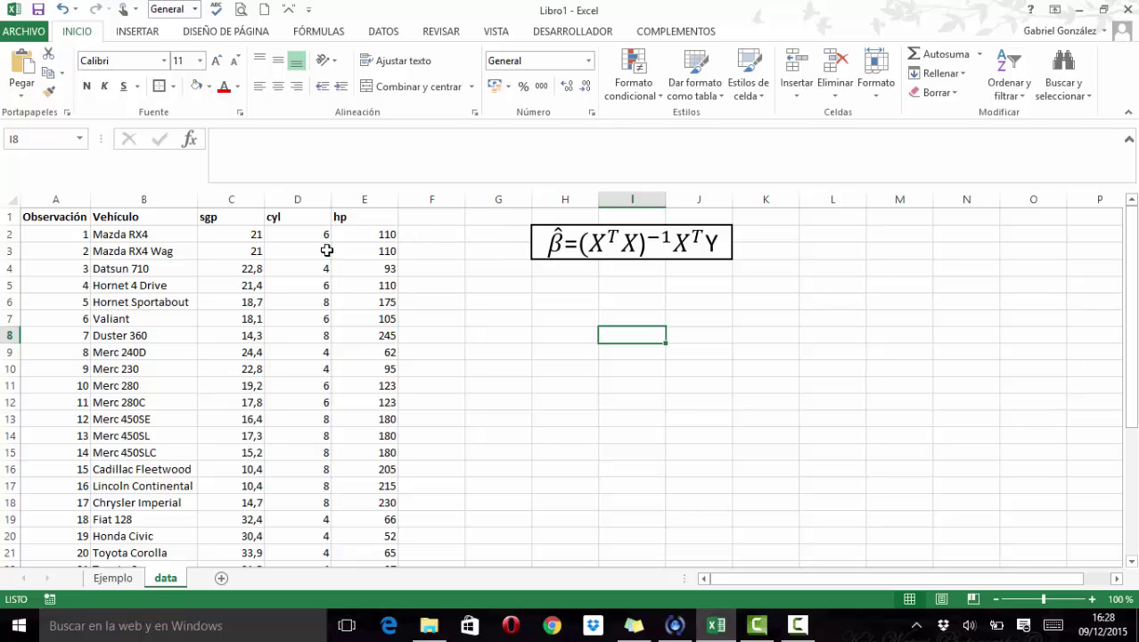
Step: Examine the Observación column from its first to its last entry
{"action": "left_click", "coordinate": [131, 235]}
{"action": "key", "text": "Left"}
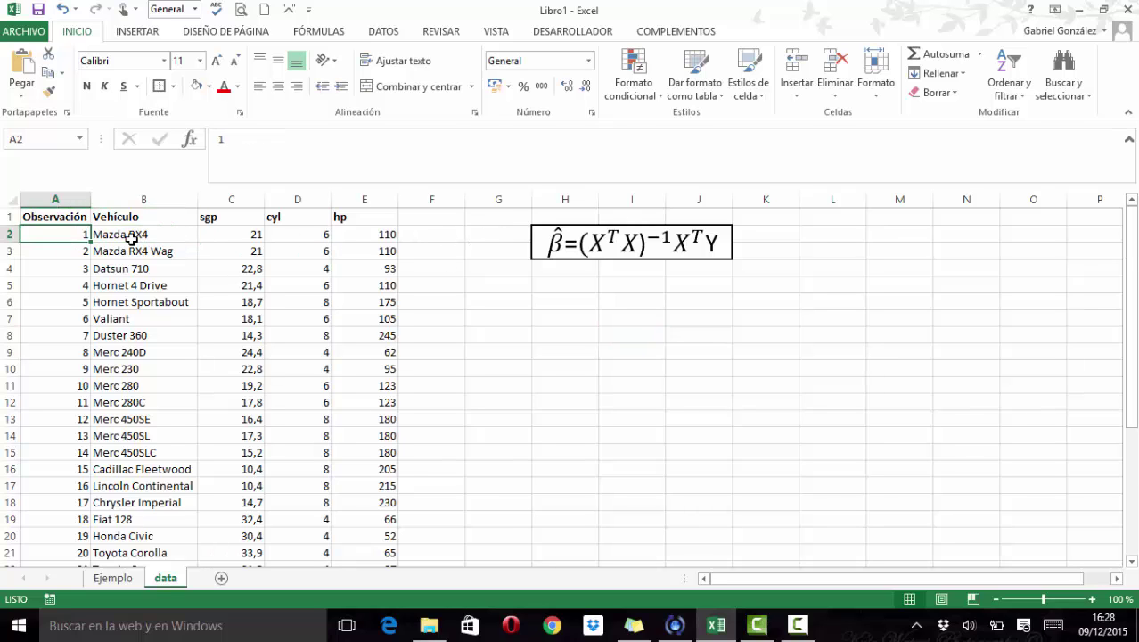
{"action": "key", "text": "ctrl+Down"}
{"action": "key", "text": "ctrl+Up"}
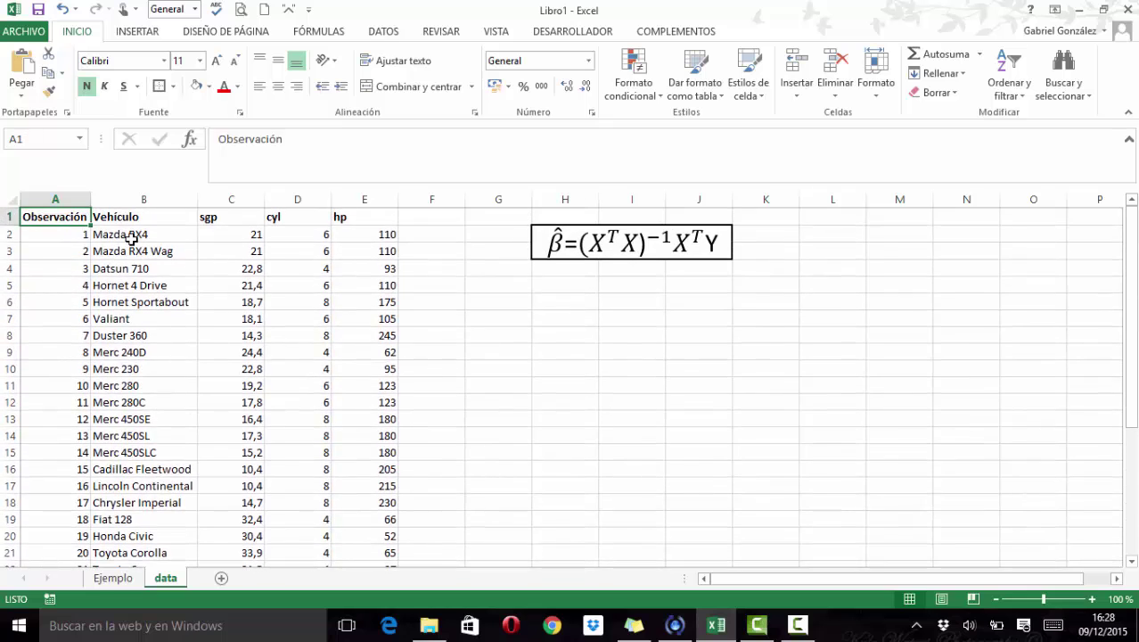
{"action": "key", "text": "Down"}
{"action": "key", "text": "ctrl+Down"}
{"action": "key", "text": "ctrl+Up"}
Step: Examine the first vehicle names in the Vehículo column, starting from B2
{"action": "left_click", "coordinate": [131, 234]}
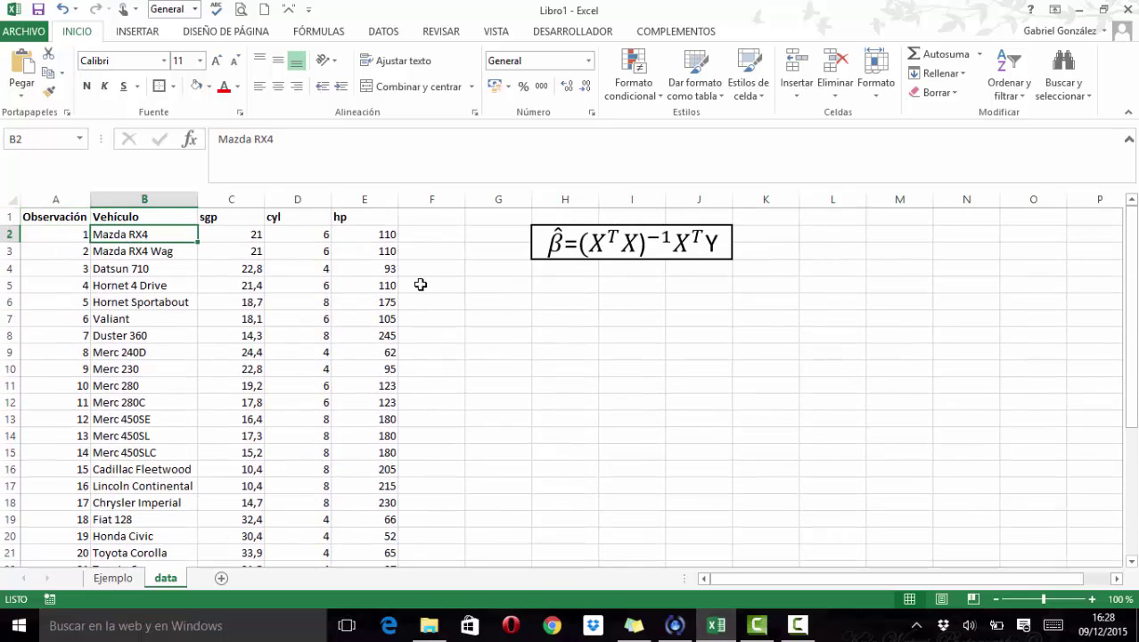
{"action": "key", "text": "Down"}
{"action": "key", "text": "Down"}
{"action": "key", "text": "Down"}
{"action": "key", "text": "Down"}
{"action": "key", "text": "Down"}
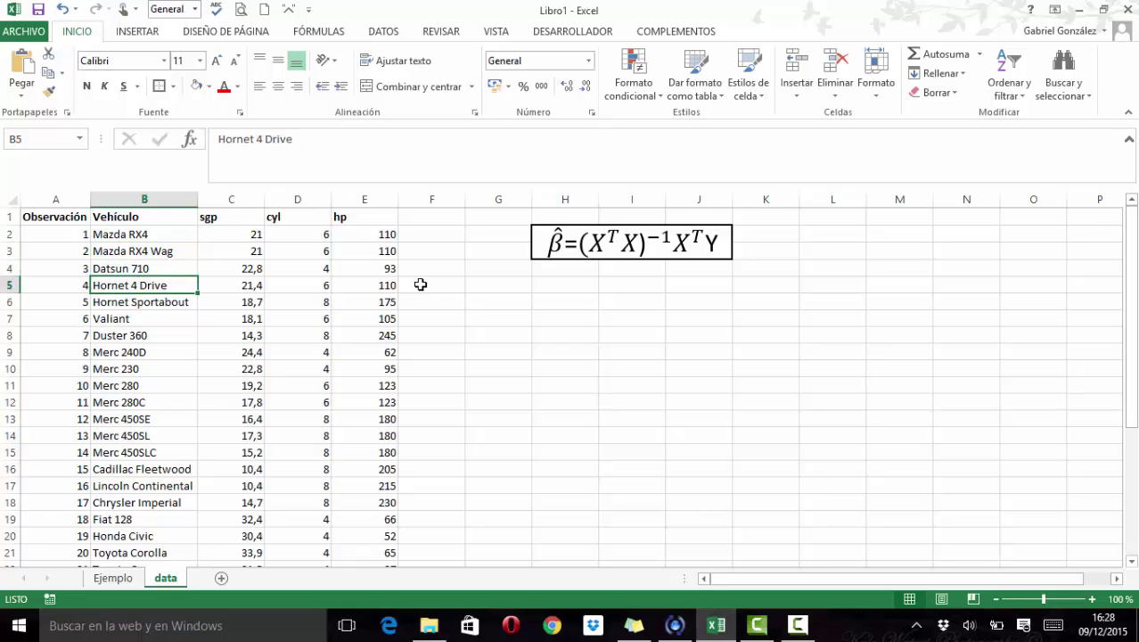
{"action": "key", "text": "Down"}
{"action": "key", "text": "Down"}
{"action": "key", "text": "Down"}
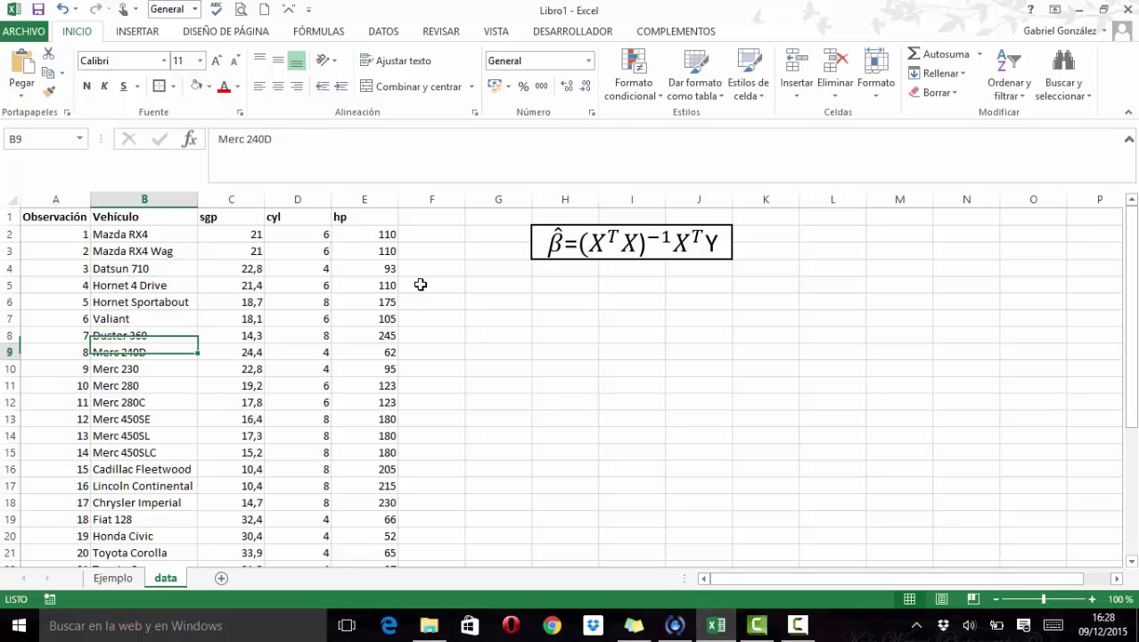
{"action": "key", "text": "Up"}
{"action": "key", "text": "Up"}
{"action": "key", "text": "Up"}
{"action": "key", "text": "Up"}
{"action": "key", "text": "Up"}
{"action": "key", "text": "Up"}
{"action": "key", "text": "Up"}
{"action": "key", "text": "Up"}
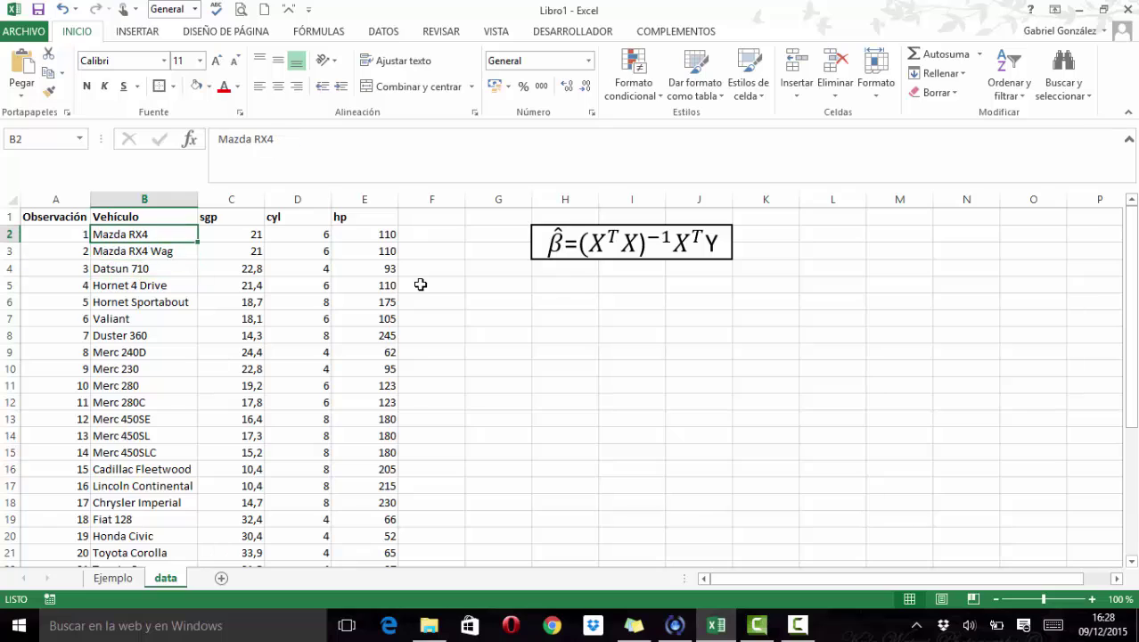
Step: Examine the sgp, cyl and hp values of the first observations in the data table
{"action": "key", "text": "Right"}
{"action": "key", "text": "Right"}
{"action": "key", "text": "Right"}
{"action": "key", "text": "Left"}
{"action": "key", "text": "Left"}
{"action": "key", "text": "Left"}
{"action": "key", "text": "Right"}
{"action": "key", "text": "Right"}
{"action": "key", "text": "Right"}
{"action": "key", "text": "Right"}
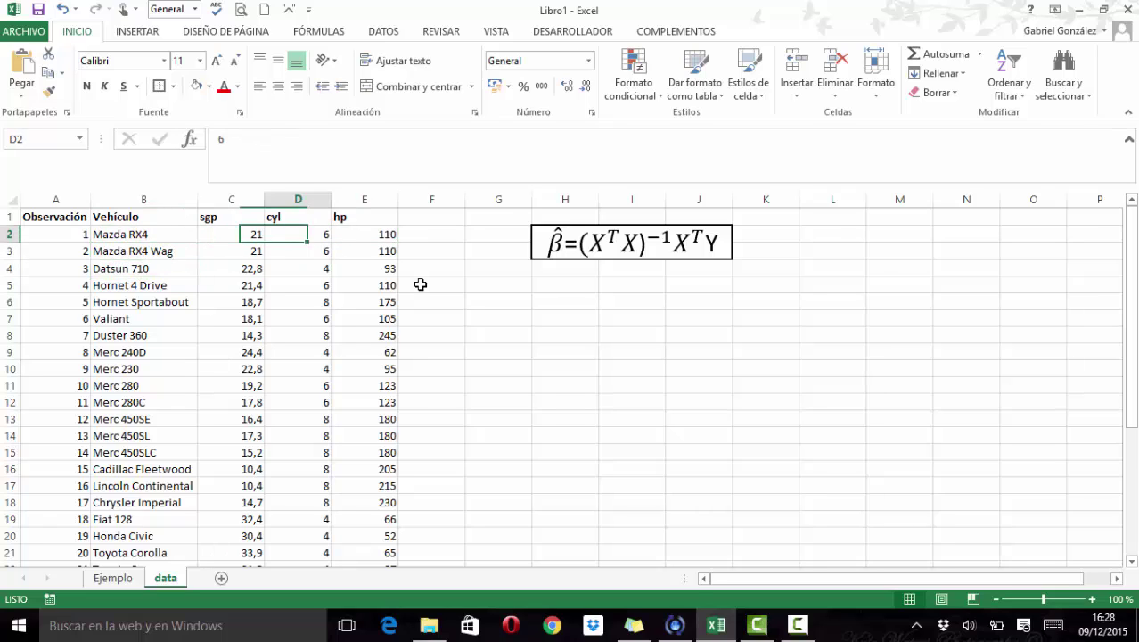
{"action": "key", "text": "Left"}
{"action": "key", "text": "Left"}
{"action": "key", "text": "Left"}
{"action": "key", "text": "Down"}
{"action": "key", "text": "Down"}
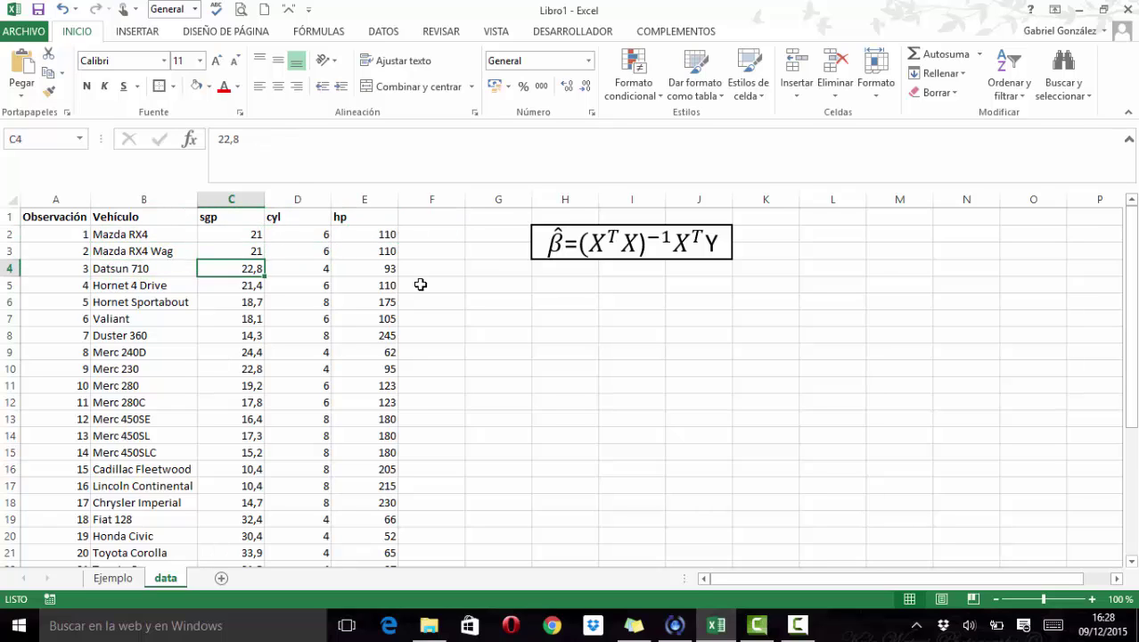
{"action": "key", "text": "Up"}
{"action": "key", "text": "Up"}
{"action": "key", "text": "Right"}
{"action": "key", "text": "Right"}
{"action": "key", "text": "Right"}
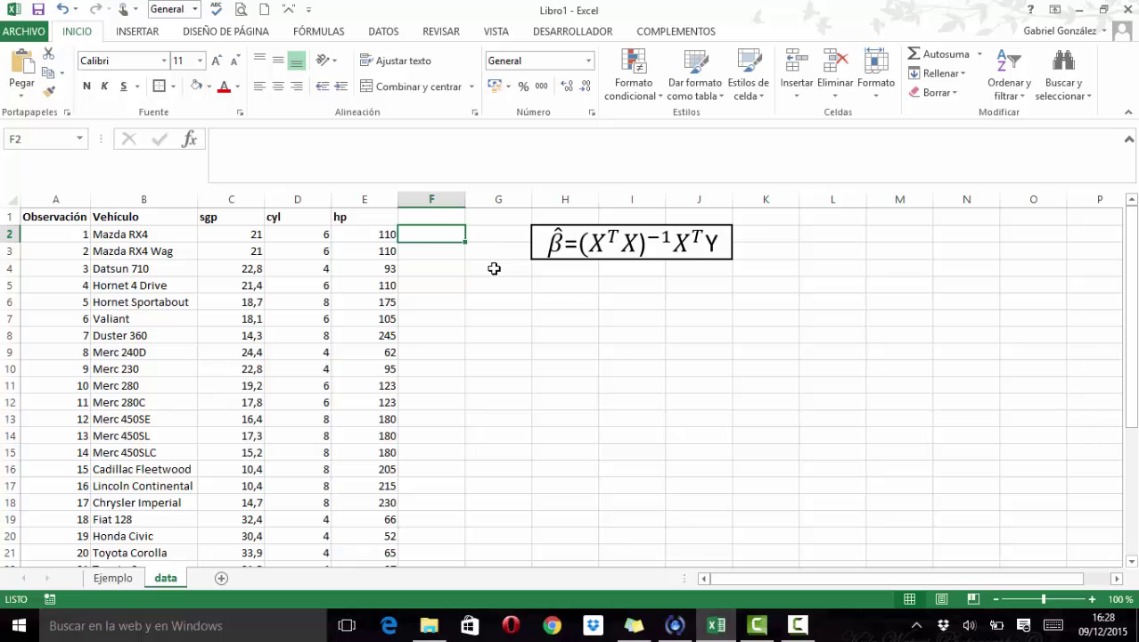
Step: Copy the cyl and hp values in D2:E33 and paste them starting at cell H5
{"action": "left_click", "coordinate": [306, 238]}
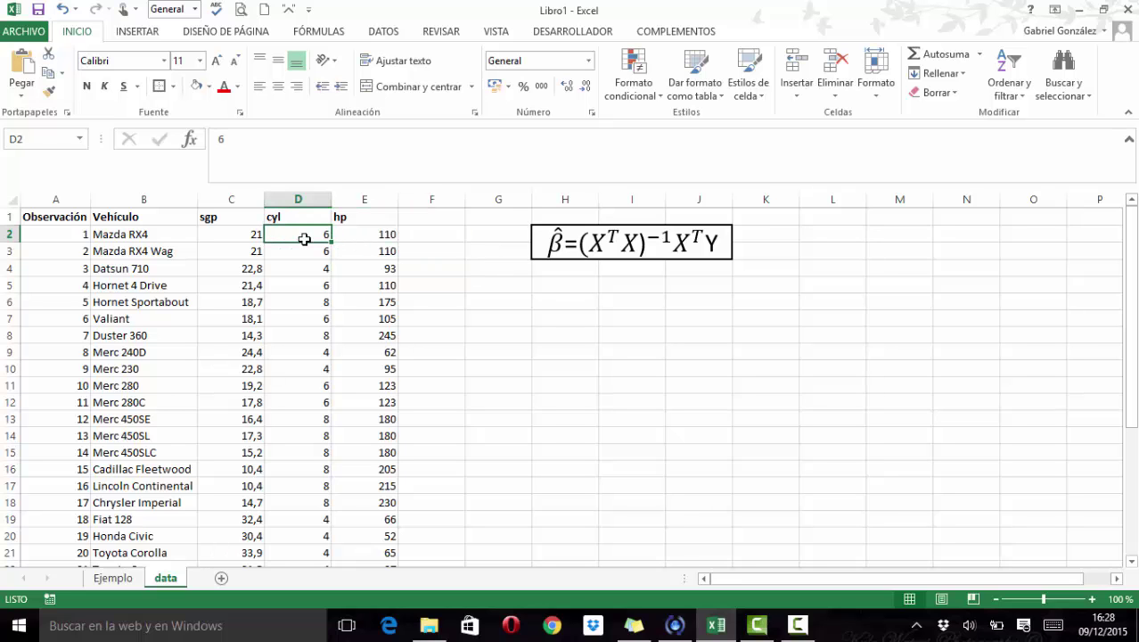
{"action": "key", "text": "shift+Right"}
{"action": "key", "text": "ctrl+shift+Down"}
{"action": "key", "text": "ctrl+c"}
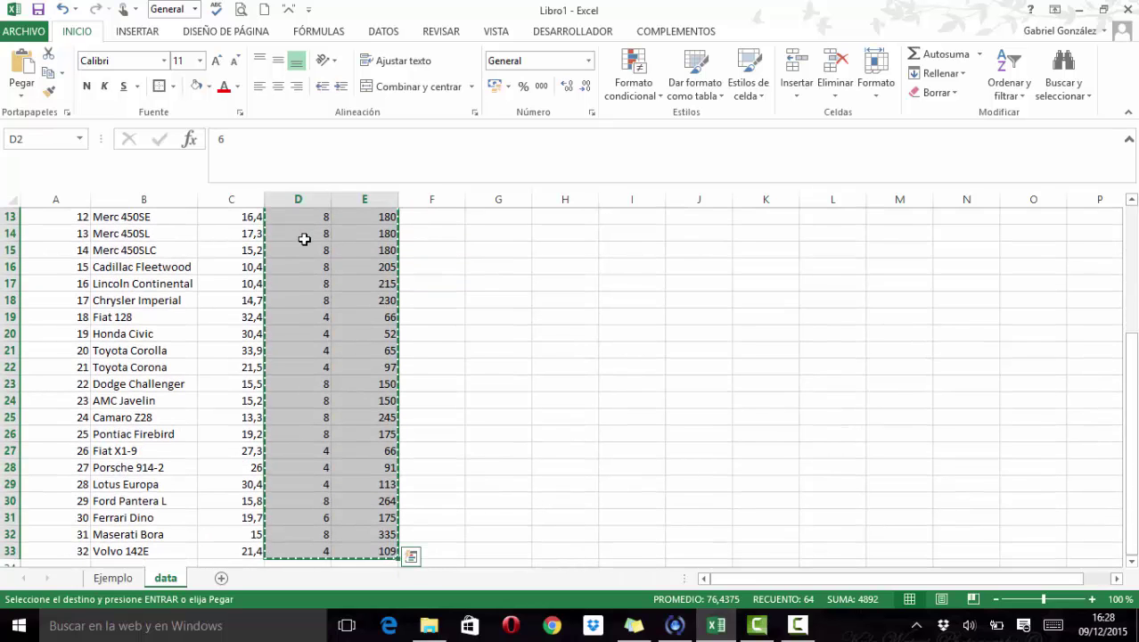
{"action": "key", "text": "Up"}
{"action": "key", "text": "Down"}
{"action": "key", "text": "Down"}
{"action": "key", "text": "Down"}
{"action": "key", "text": "Down"}
{"action": "key", "text": "Right"}
{"action": "key", "text": "Right"}
{"action": "key", "text": "Right"}
{"action": "key", "text": "Right"}
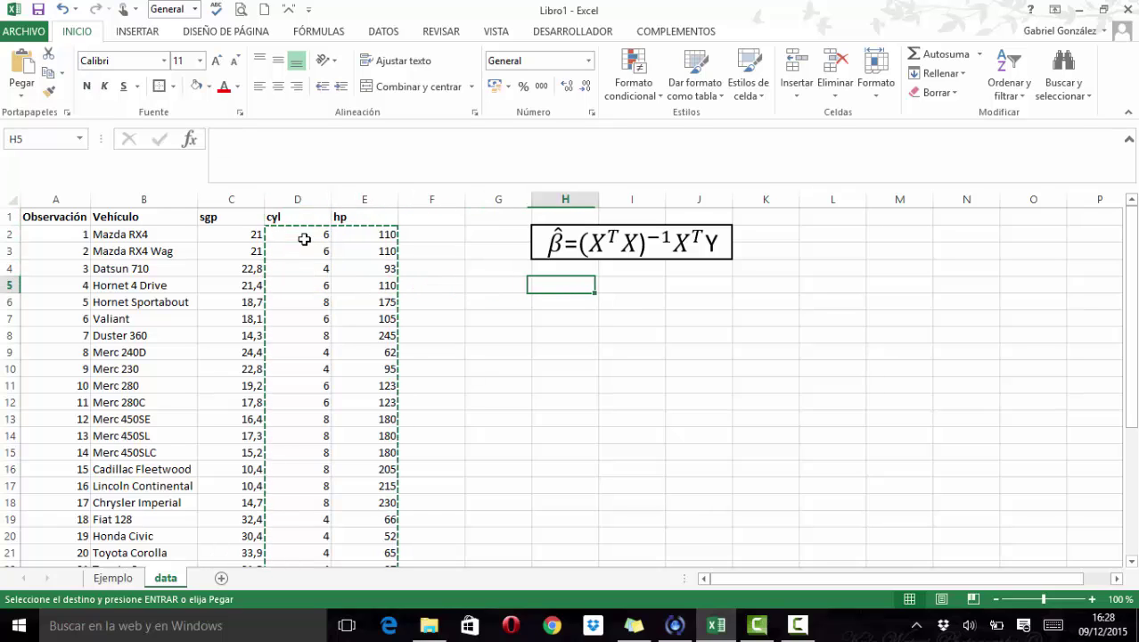
{"action": "key", "text": "ctrl+v"}
Step: Enter 1 in G5 and fill it down to G36 as the constant column of the X matrix
{"action": "key", "text": "Left"}
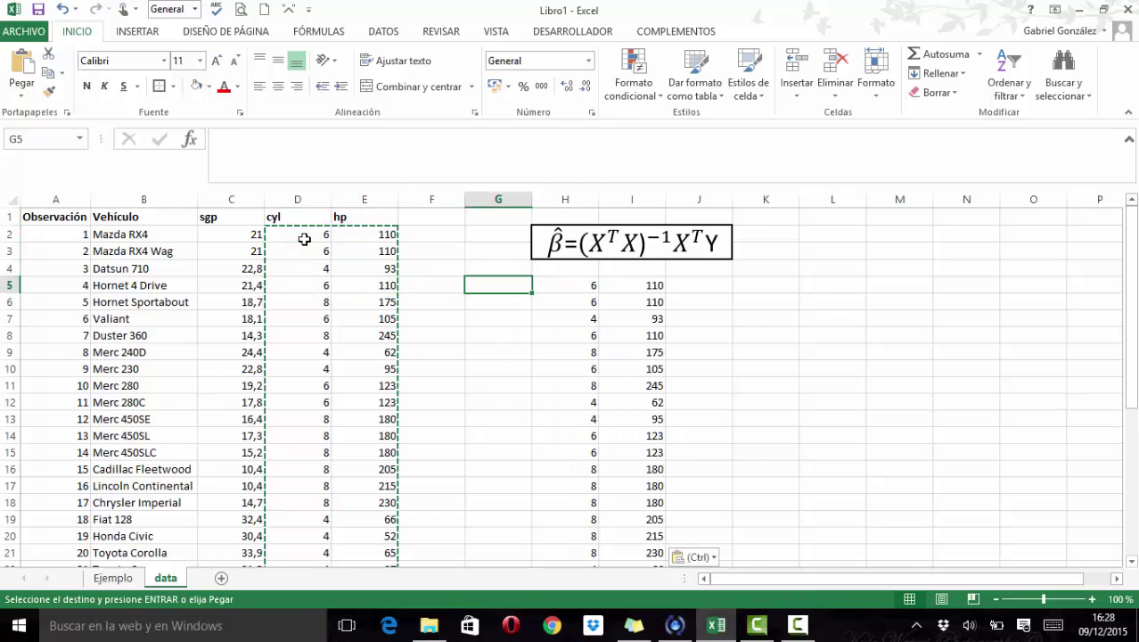
{"action": "type", "text": "1"}
{"action": "key", "text": "Return"}
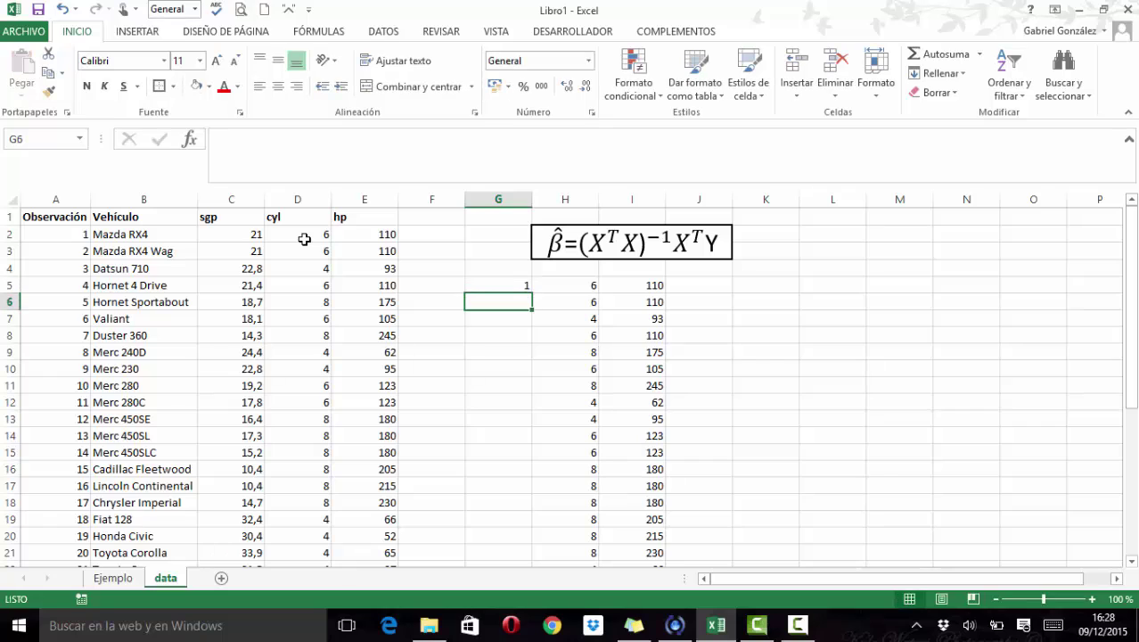
{"action": "left_click", "coordinate": [478, 282]}
{"action": "double_click", "coordinate": [532, 293]}
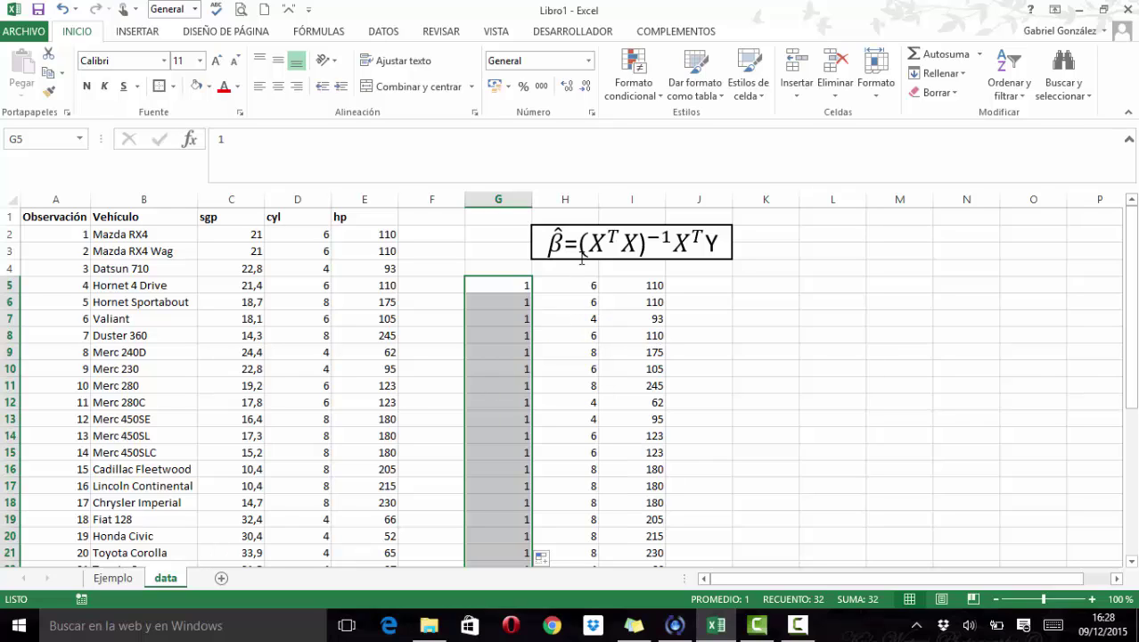
Step: Copy the X matrix in G5:I36 and paste it transposed starting at cell K5
{"action": "left_click_drag", "start_coordinate": [619, 239], "coordinate": [603, 239]}
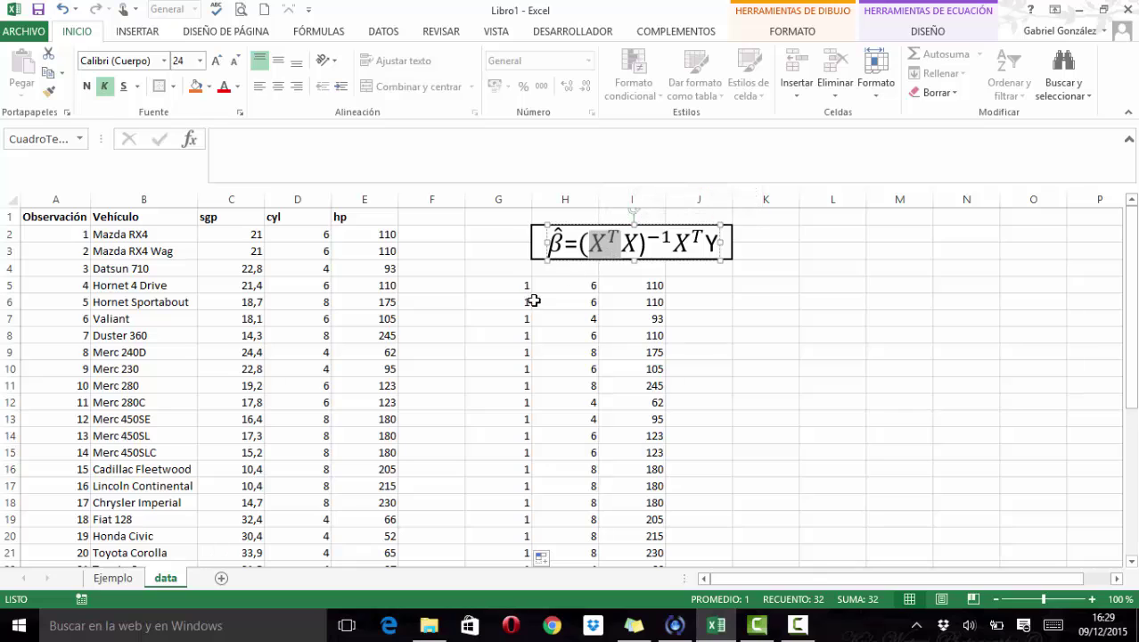
{"action": "left_click", "coordinate": [504, 292]}
{"action": "key", "text": "ctrl+shift+Right"}
{"action": "key", "text": "ctrl+shift+Down"}
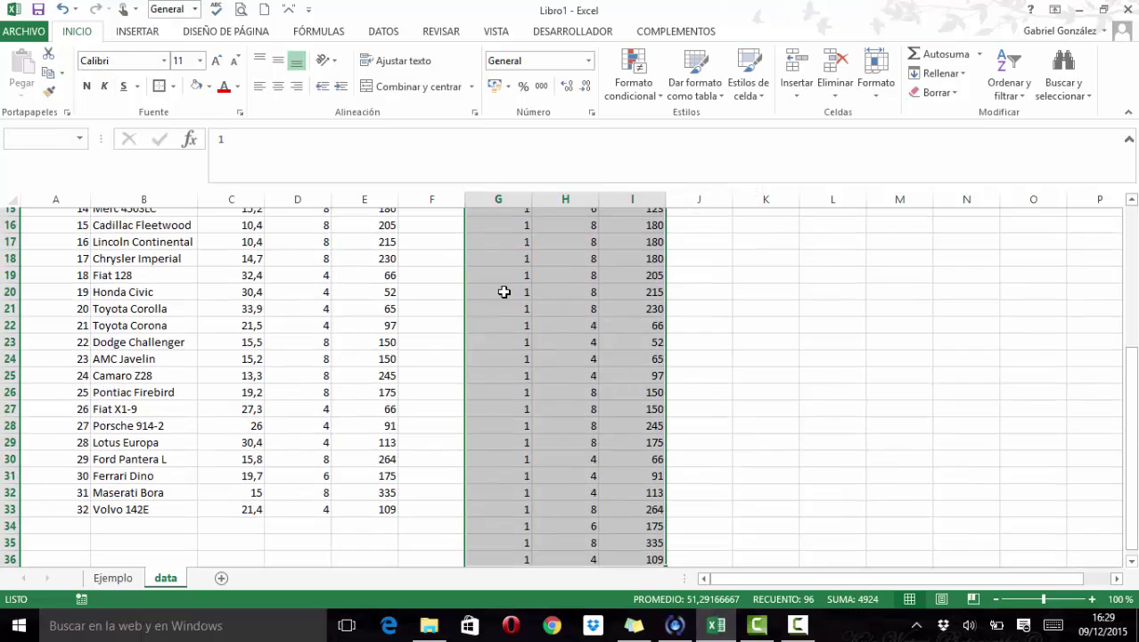
{"action": "key", "text": "ctrl+c"}
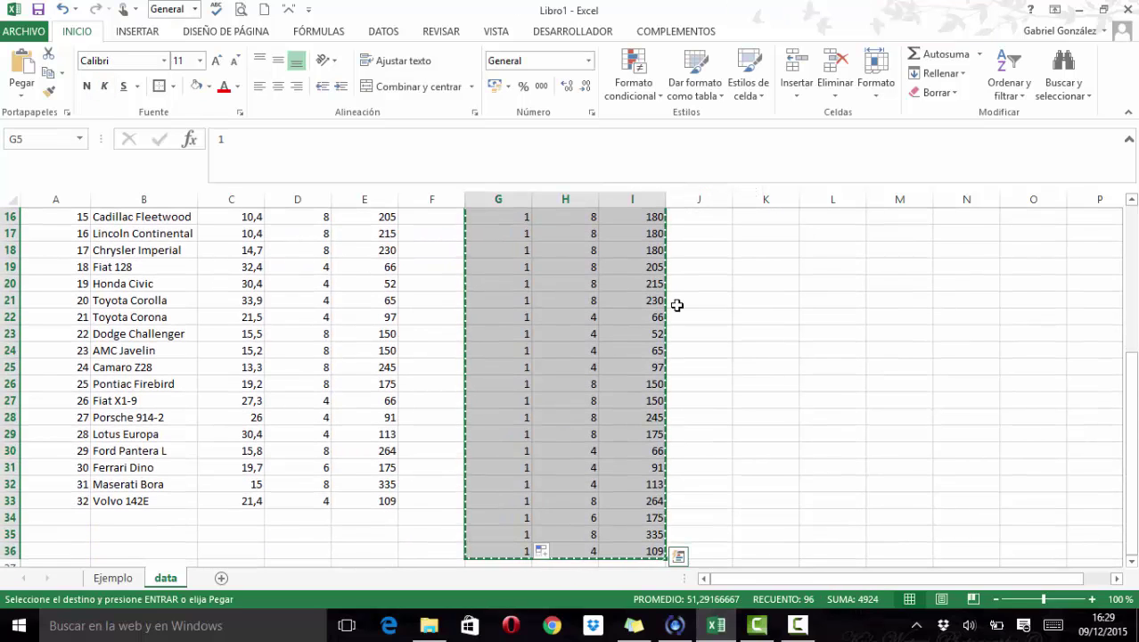
{"action": "scroll", "coordinate": [677, 305], "scroll_direction": "up", "scroll_amount": 5}
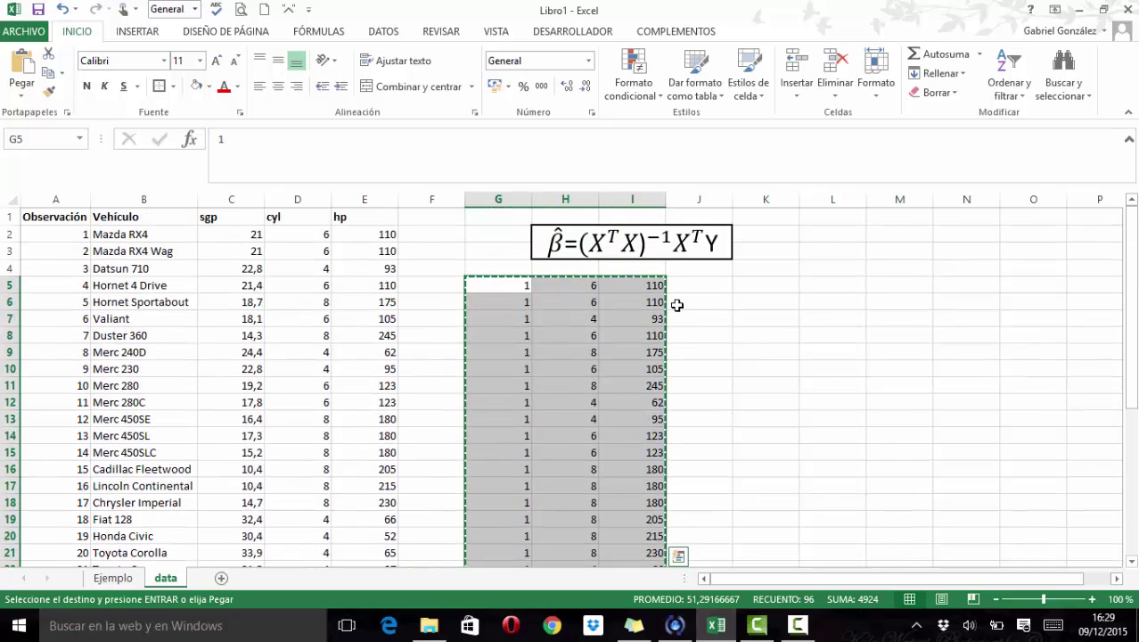
{"action": "right_click", "coordinate": [758, 286]}
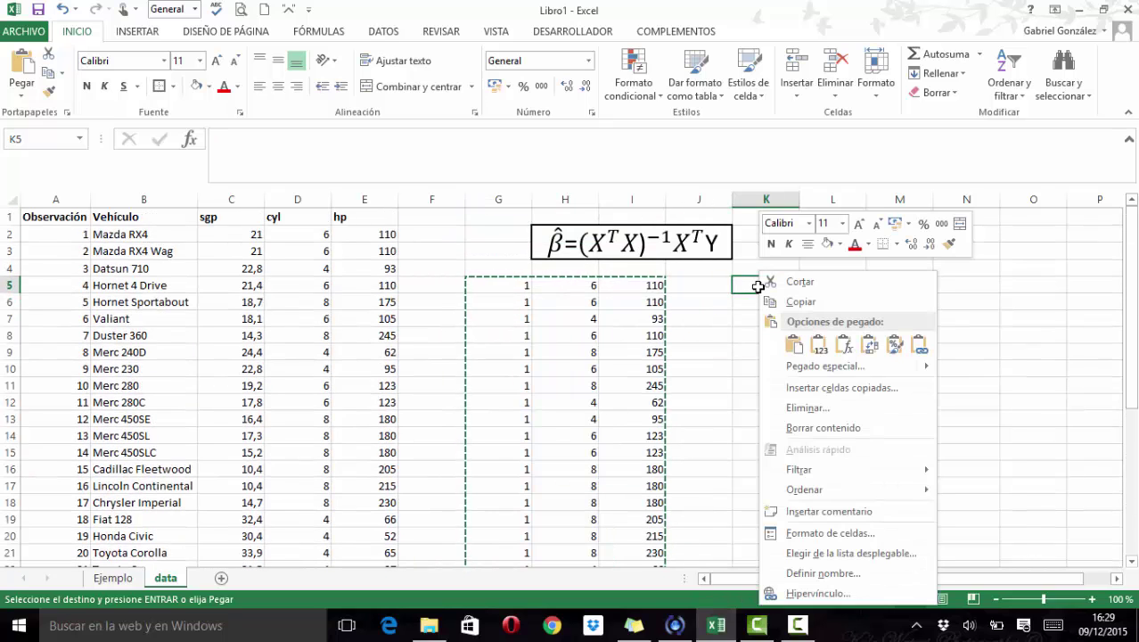
{"action": "left_click", "coordinate": [869, 345]}
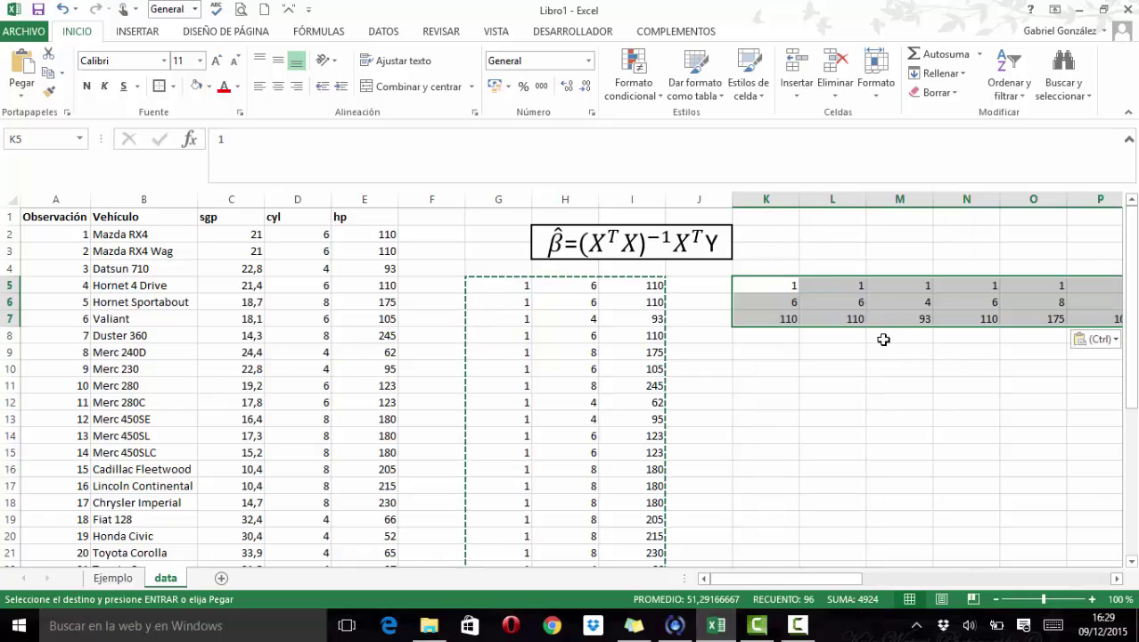
Step: Enter the formula +TRANSPONER(G5:I36) in cell K10
{"action": "left_click", "coordinate": [758, 365]}
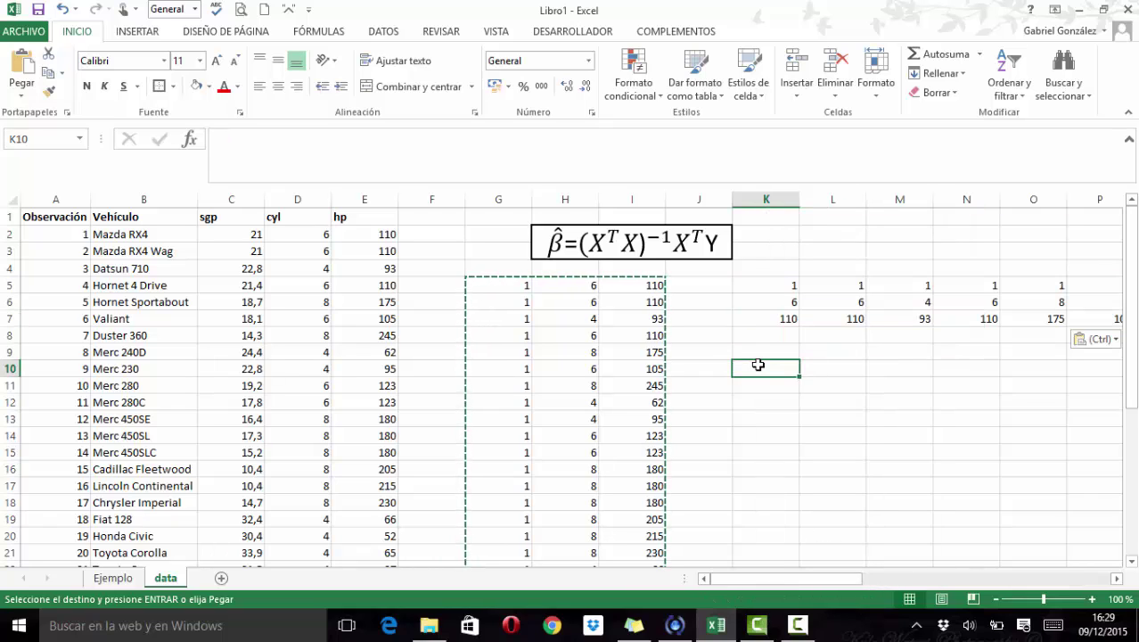
{"action": "type", "text": "+tr"}
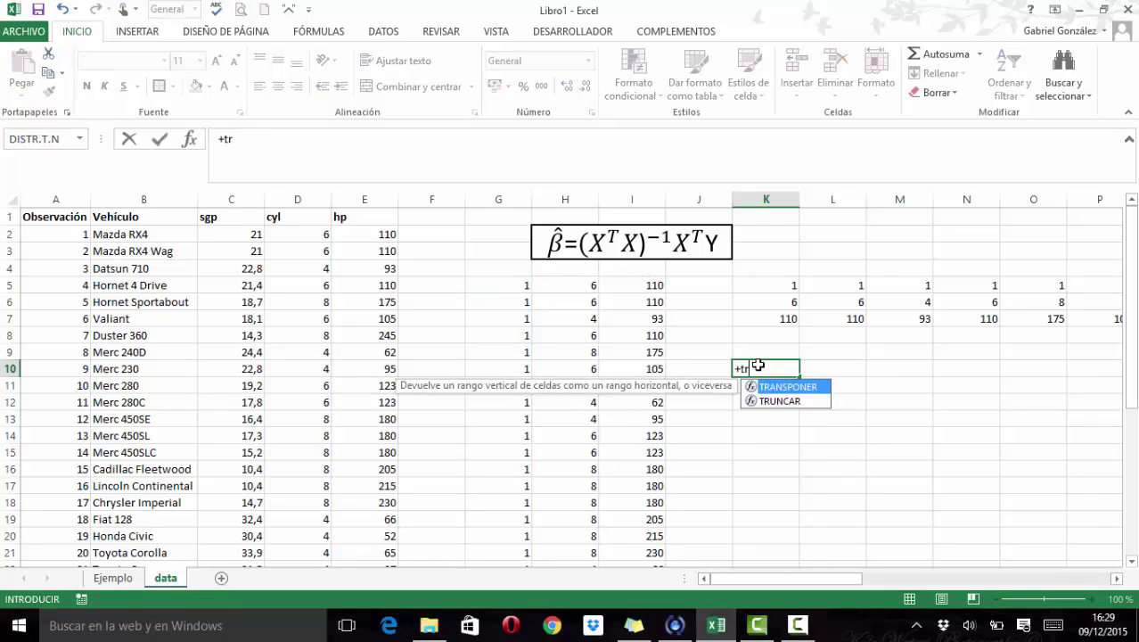
{"action": "type", "text": "asn"}
{"action": "key", "text": "BackSpace"}
{"action": "key", "text": "BackSpace"}
{"action": "type", "text": "ns"}
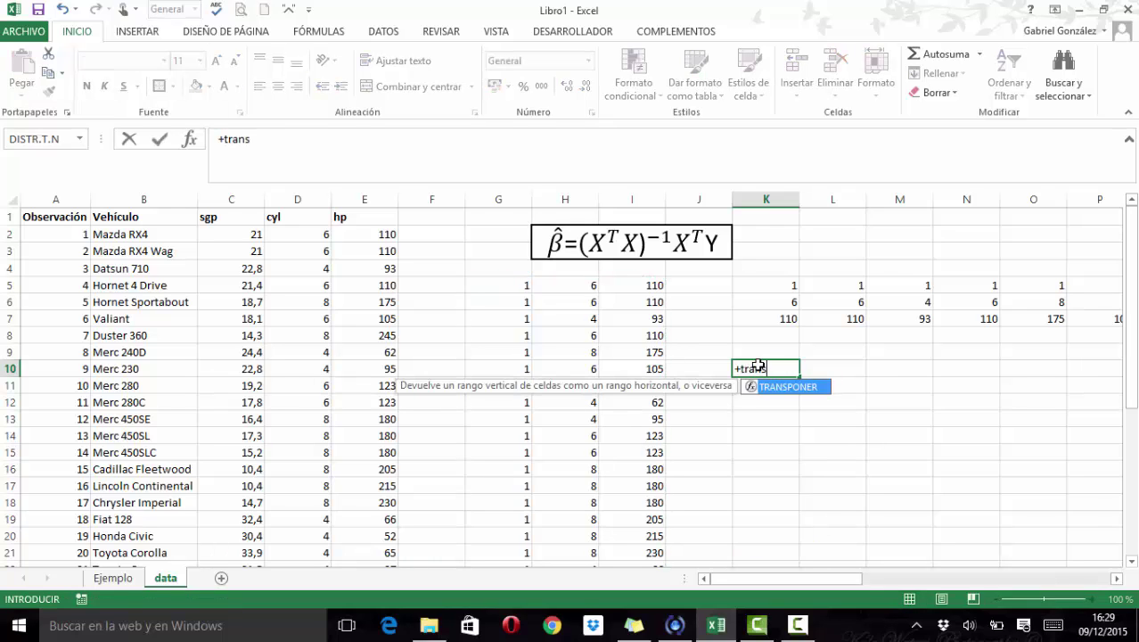
{"action": "type", "text": "poner("}
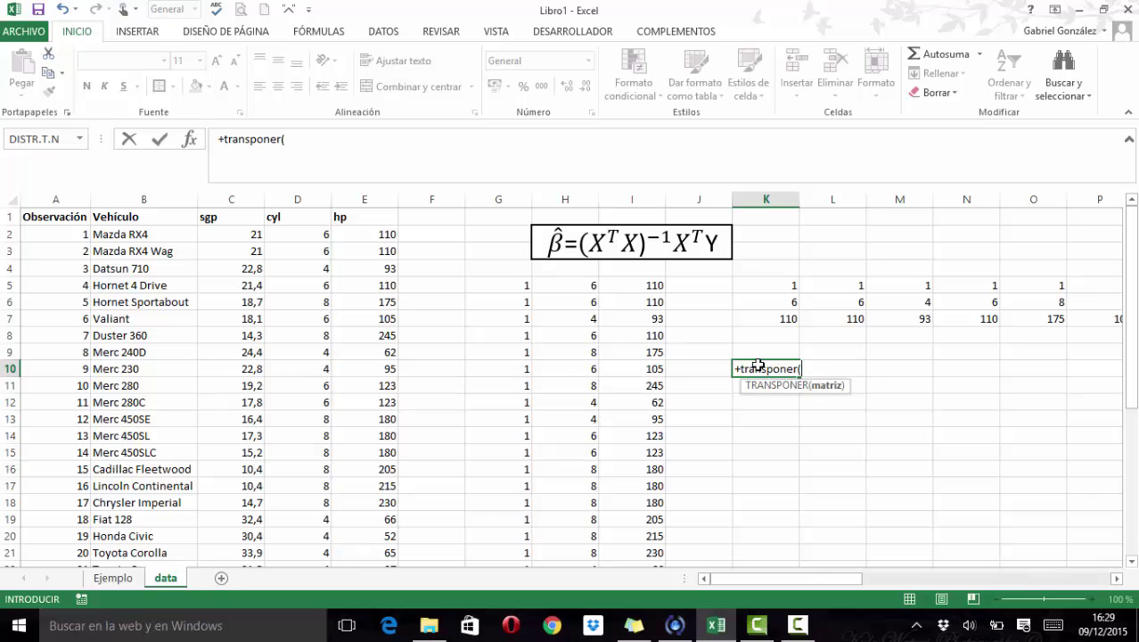
{"action": "key", "text": "Left"}
{"action": "key", "text": "Left"}
{"action": "key", "text": "Left"}
{"action": "key", "text": "Left"}
{"action": "key", "text": "Up"}
{"action": "key", "text": "Up"}
{"action": "key", "text": "Up"}
{"action": "key", "text": "Up"}
{"action": "key", "text": "Up"}
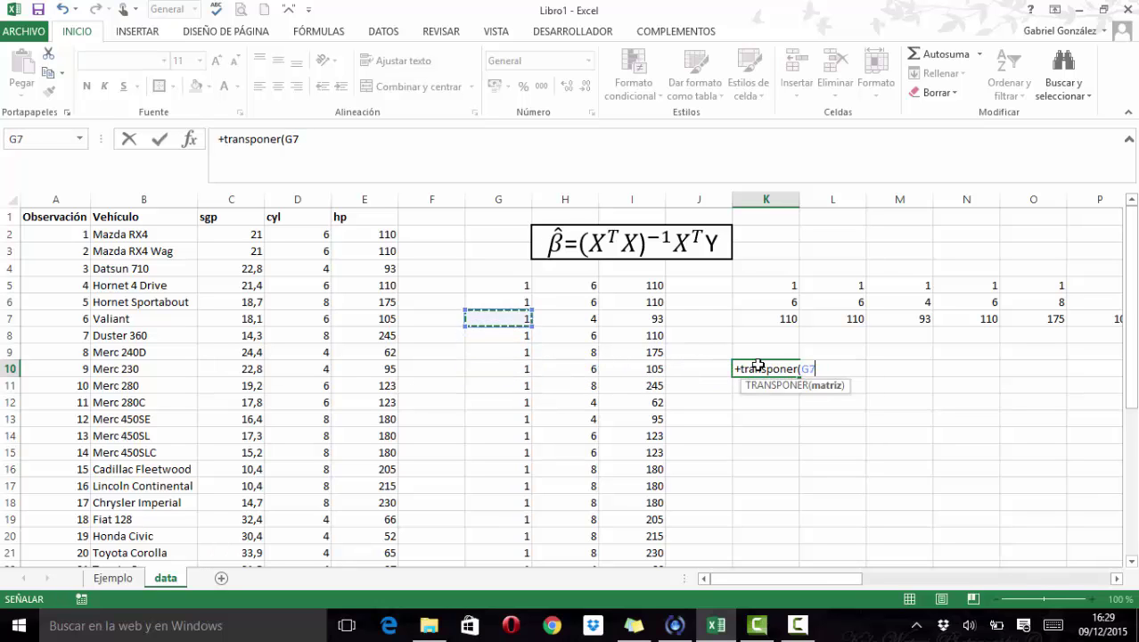
{"action": "key", "text": "shift+Right"}
{"action": "key", "text": "shift+Right"}
{"action": "key", "text": "ctrl+shift+Down"}
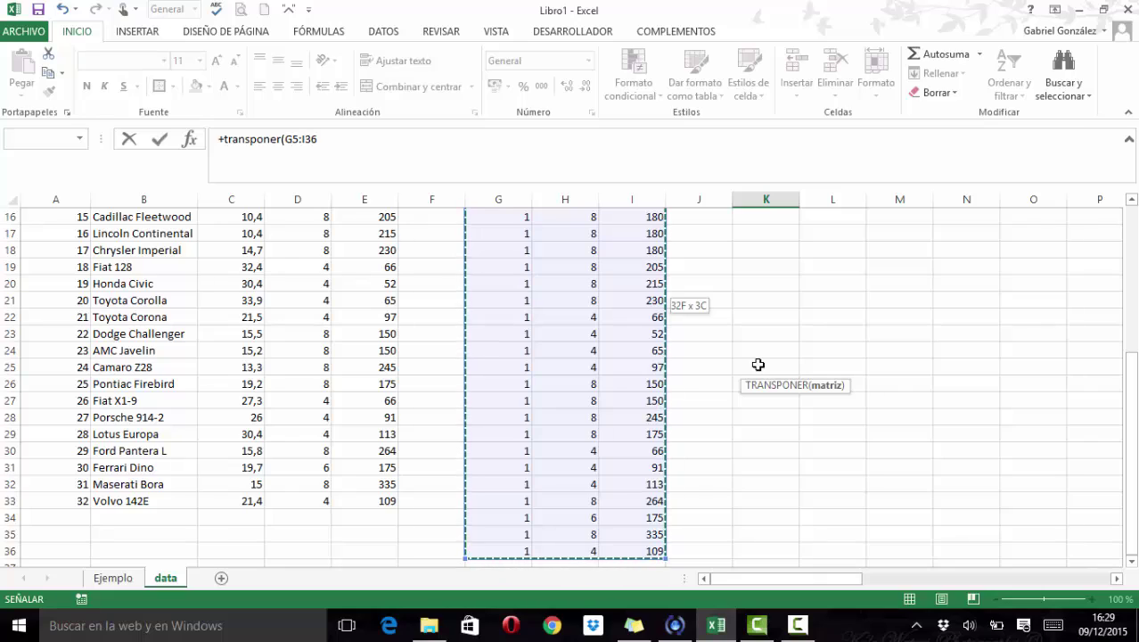
{"action": "key", "text": "Return"}
Step: Select K10:AP12 and enter =+TRANSPONER(G5:I36) as an array formula over the whole range
{"action": "key", "text": "Up"}
{"action": "key", "text": "Up"}
{"action": "key", "text": "Up"}
{"action": "key", "text": "Up"}
{"action": "key", "text": "Up"}
{"action": "key", "text": "Up"}
{"action": "key", "text": "Up"}
{"action": "key", "text": "Up"}
{"action": "key", "text": "Up"}
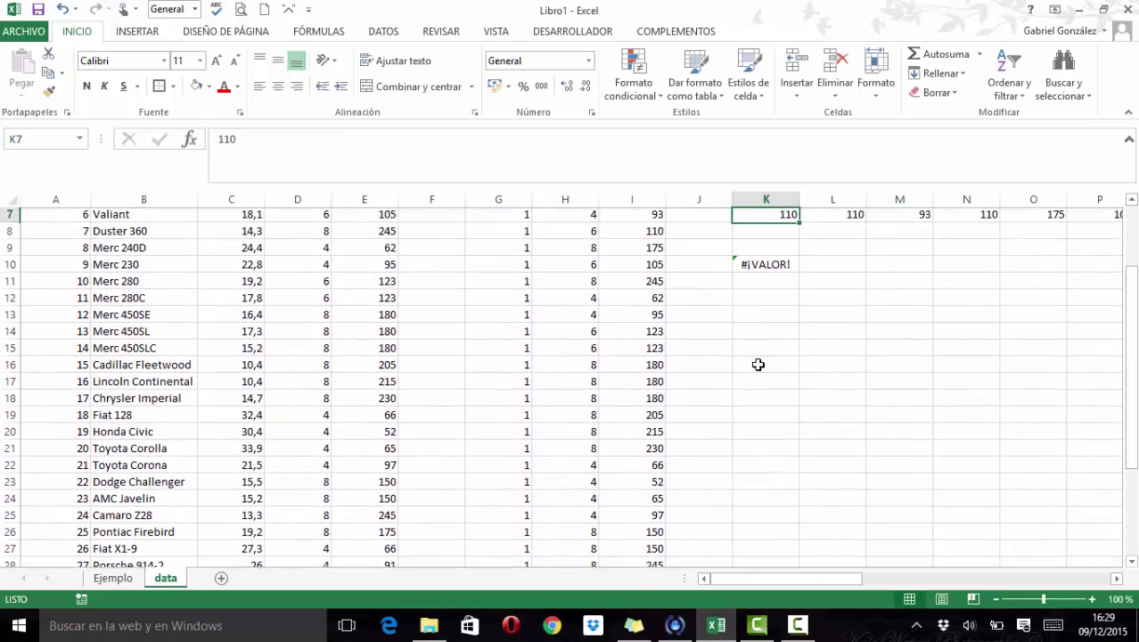
{"action": "key", "text": "Down"}
{"action": "key", "text": "Down"}
{"action": "key", "text": "Down"}
{"action": "key", "text": "Down"}
{"action": "key", "text": "Down"}
{"action": "key", "text": "Down"}
{"action": "key", "text": "Down"}
{"action": "key", "text": "Down"}
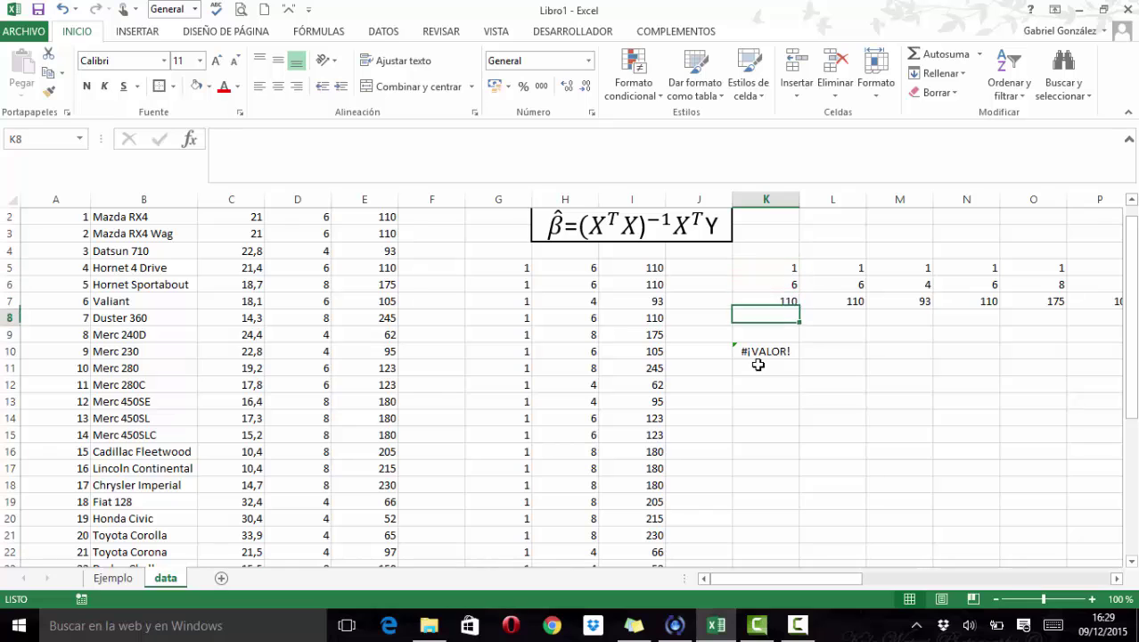
{"action": "key", "text": "shift+Down"}
{"action": "key", "text": "shift+Down"}
{"action": "key", "text": "shift+Right"}
{"action": "key", "text": "shift+Right"}
{"action": "key", "text": "shift+Right"}
{"action": "key", "text": "shift+Right"}
{"action": "key", "text": "shift+Right"}
{"action": "key", "text": "shift+Right"}
{"action": "key", "text": "shift+Right"}
{"action": "key", "text": "shift+Right"}
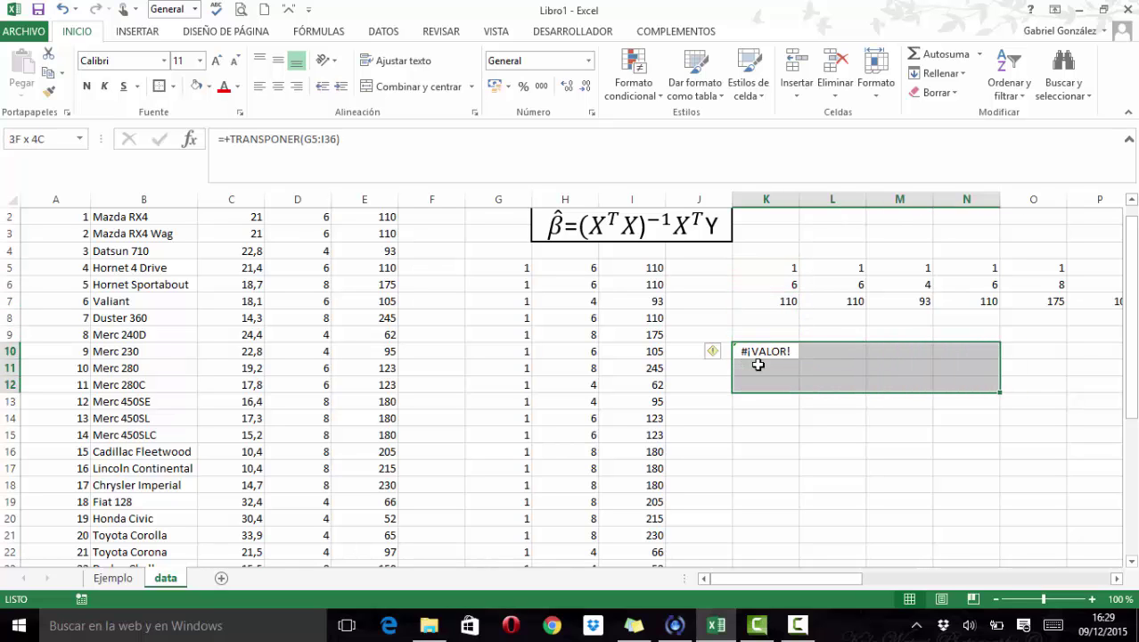
{"action": "key", "text": "shift+Right"}
{"action": "key", "text": "shift+Right"}
{"action": "key", "text": "shift+Right"}
{"action": "key", "text": "shift+Right"}
{"action": "key", "text": "shift+Right"}
{"action": "key", "text": "shift+Right"}
{"action": "key", "text": "shift+Right"}
{"action": "key", "text": "shift+Right"}
{"action": "key", "text": "shift+Right"}
{"action": "key", "text": "shift+Right"}
{"action": "key", "text": "shift+Right"}
{"action": "key", "text": "shift+Right"}
{"action": "key", "text": "shift+Right"}
{"action": "key", "text": "shift+Right"}
{"action": "key", "text": "shift+Right"}
{"action": "key", "text": "shift+Right"}
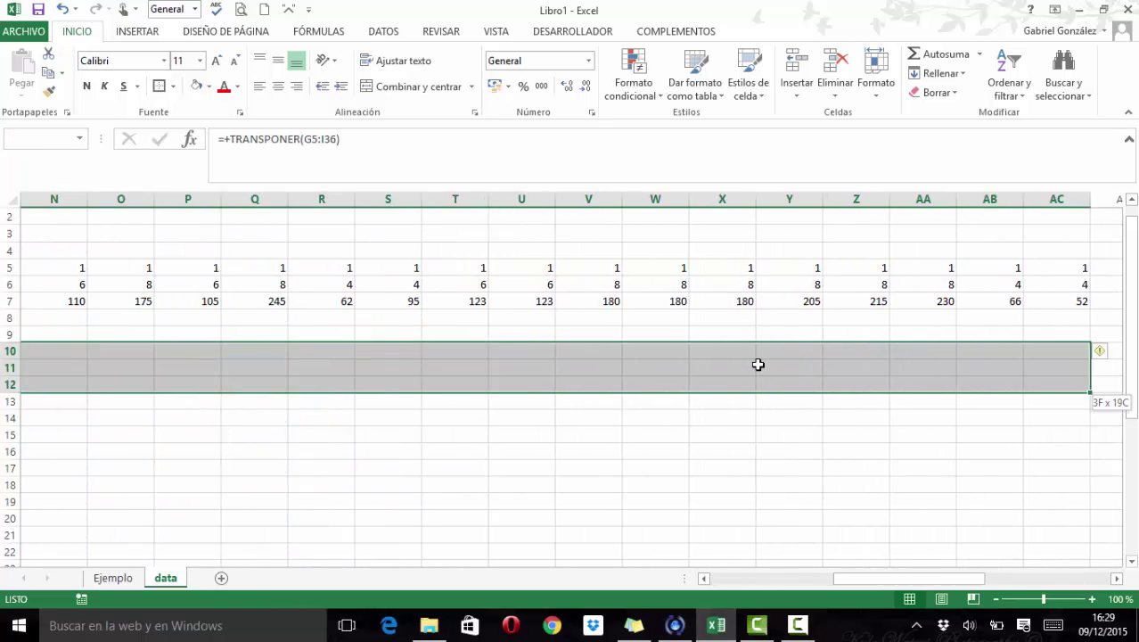
{"action": "key", "text": "shift+Right"}
{"action": "key", "text": "shift+Right"}
{"action": "key", "text": "shift+Right"}
{"action": "key", "text": "shift+Right"}
{"action": "key", "text": "shift+Right"}
{"action": "key", "text": "shift+Right"}
{"action": "key", "text": "shift+Right"}
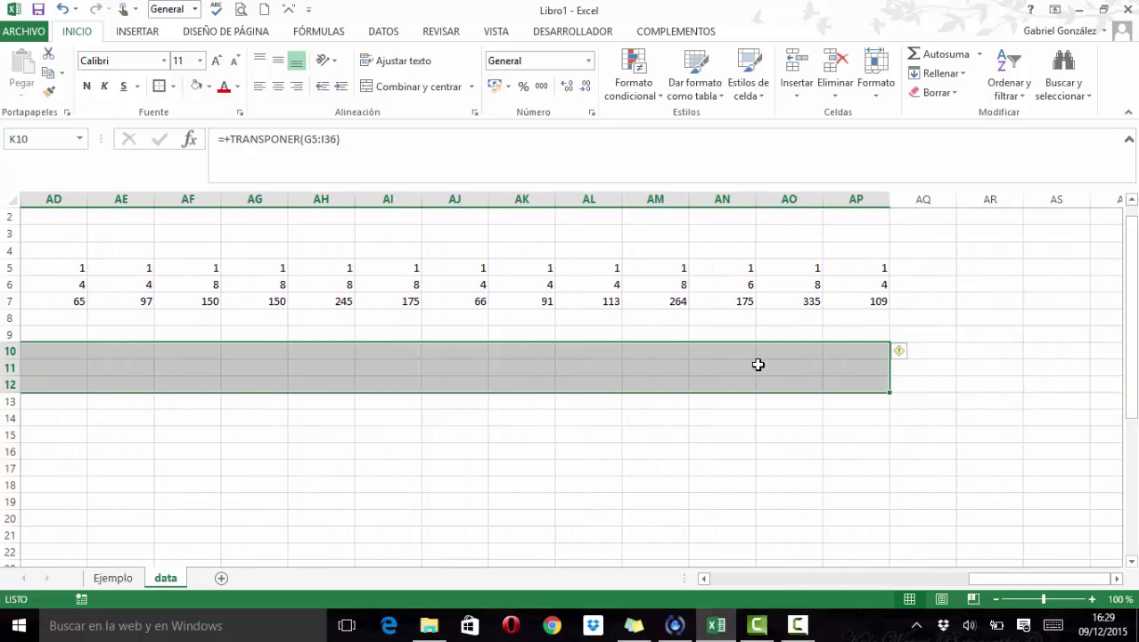
{"action": "left_click_drag", "start_coordinate": [984, 585], "coordinate": [711, 579]}
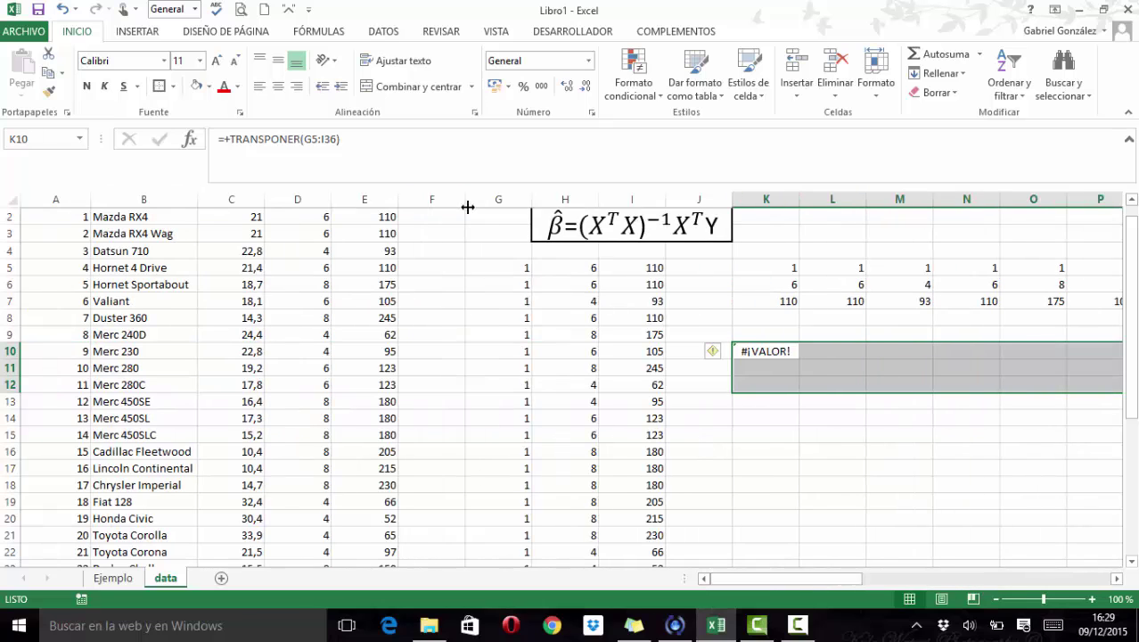
{"action": "left_click", "coordinate": [412, 159]}
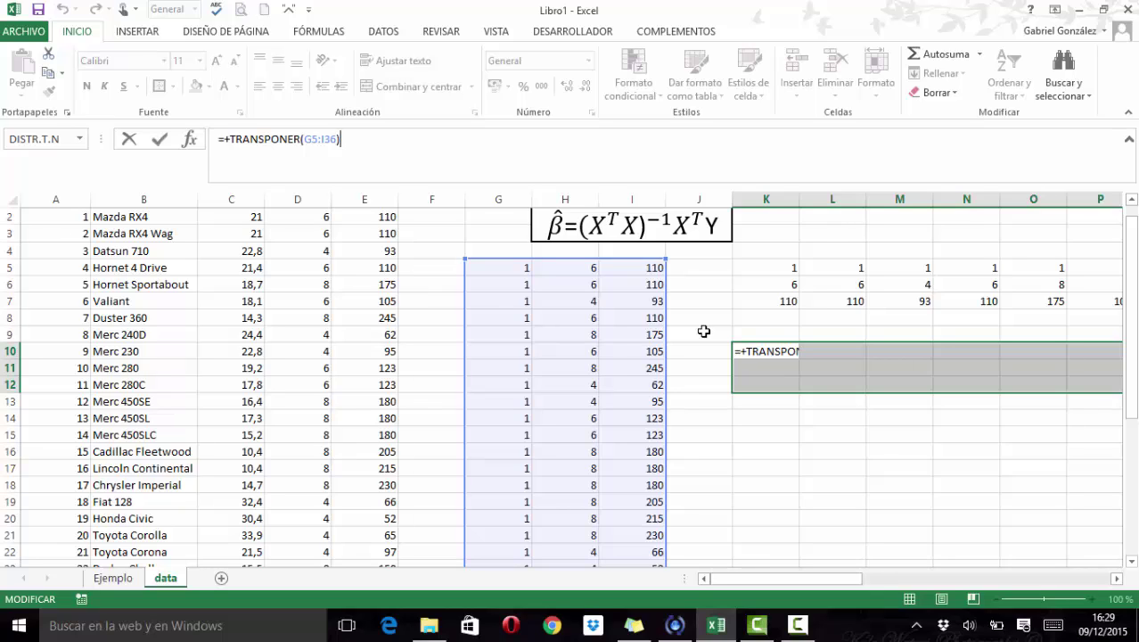
{"action": "type", "text": ")"}
{"action": "key", "text": "ctrl+shift+Return"}
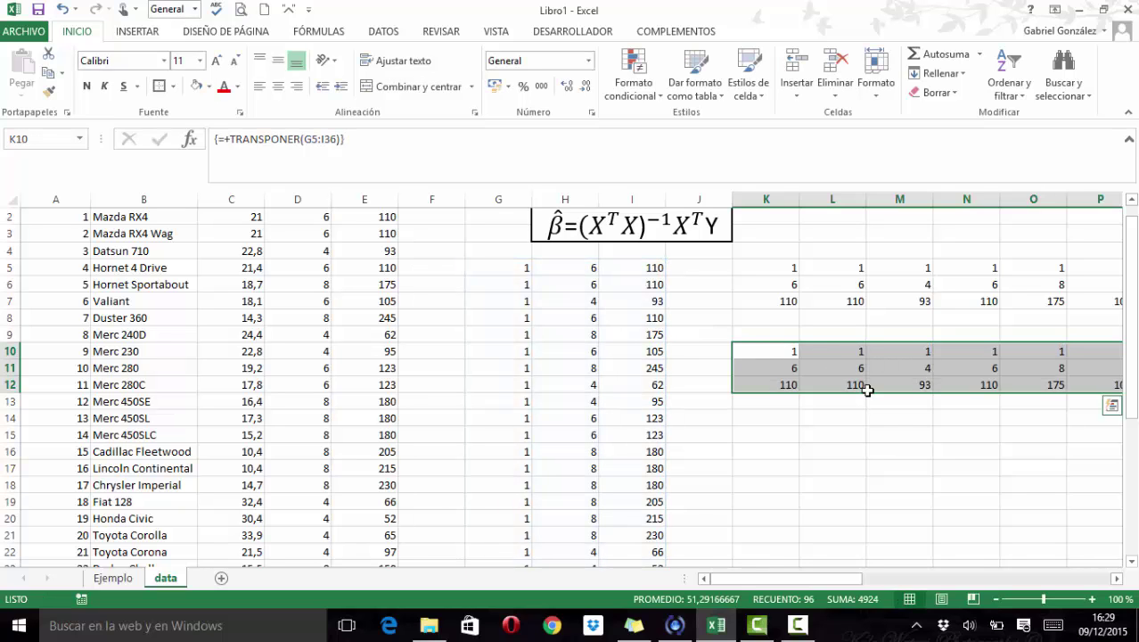
Step: Delete the pasted transposed values in rows 5 to 7, starting at K5, and keep the formula-based transpose
{"action": "scroll", "coordinate": [951, 458], "scroll_direction": "right", "scroll_amount": 10}
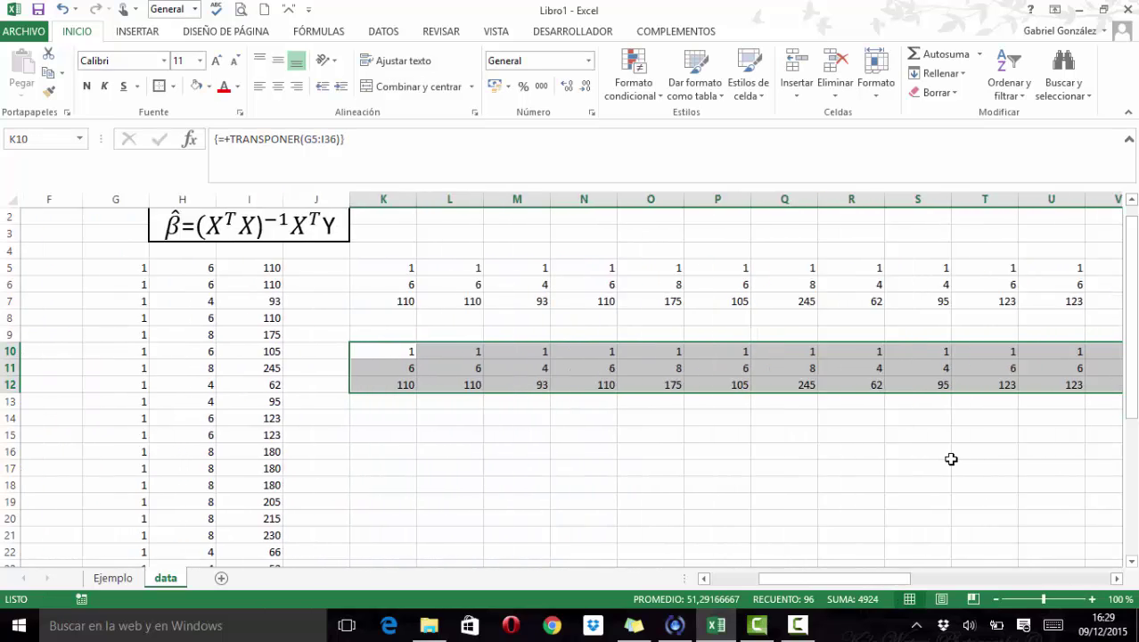
{"action": "scroll", "coordinate": [951, 458], "scroll_direction": "right", "scroll_amount": 5}
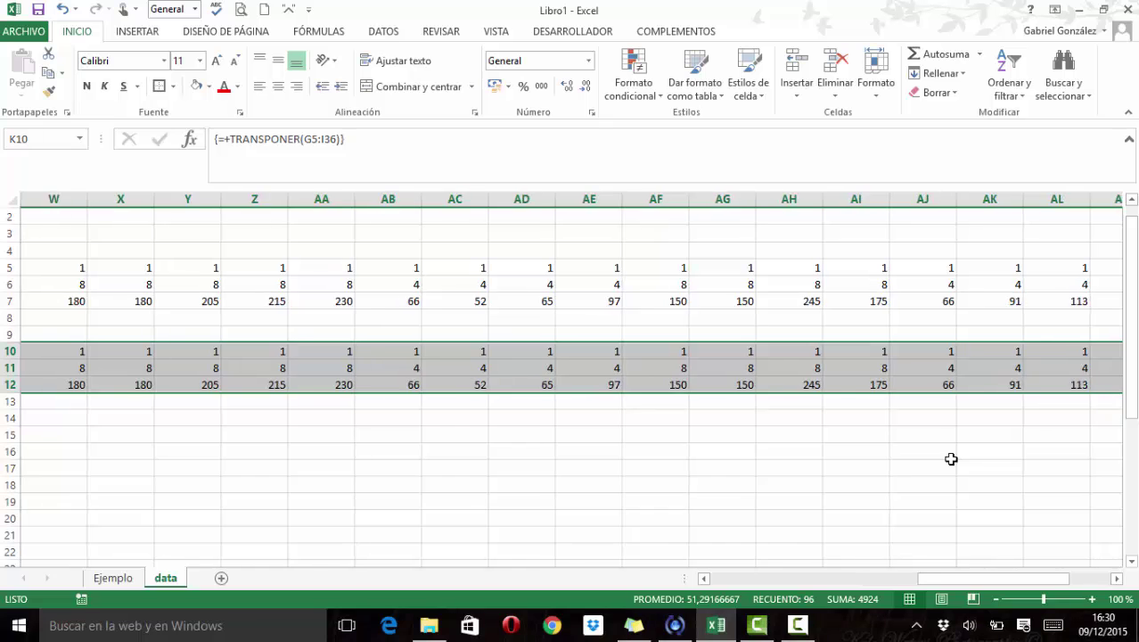
{"action": "scroll", "coordinate": [950, 458], "scroll_direction": "left", "scroll_amount": 5}
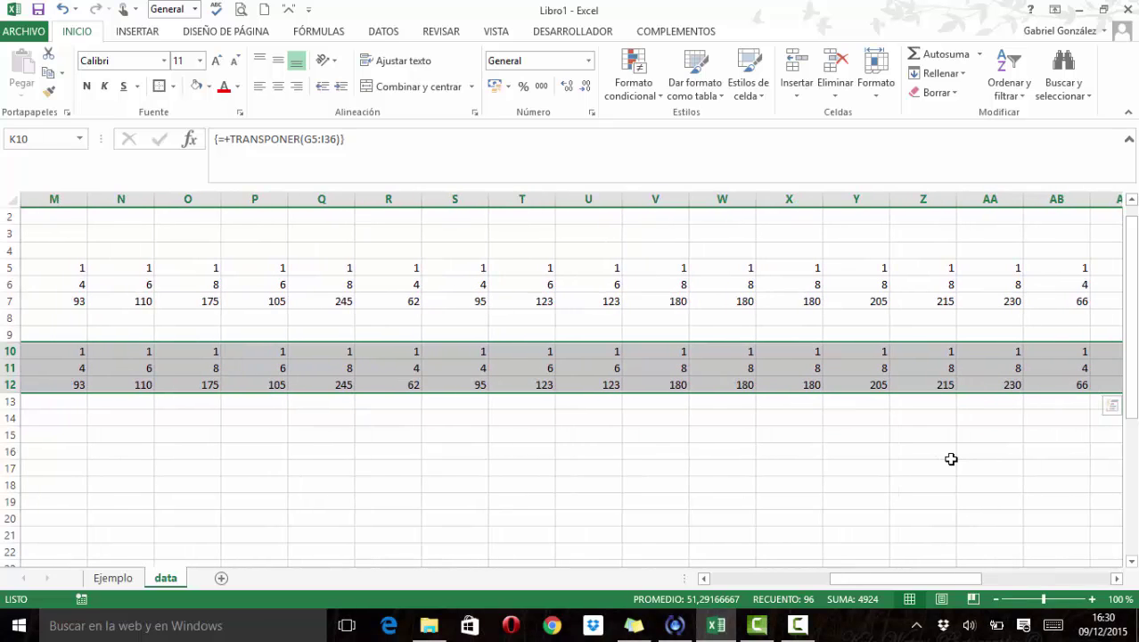
{"action": "left_click", "coordinate": [413, 365]}
{"action": "scroll", "coordinate": [425, 423], "scroll_direction": "left", "scroll_amount": 8}
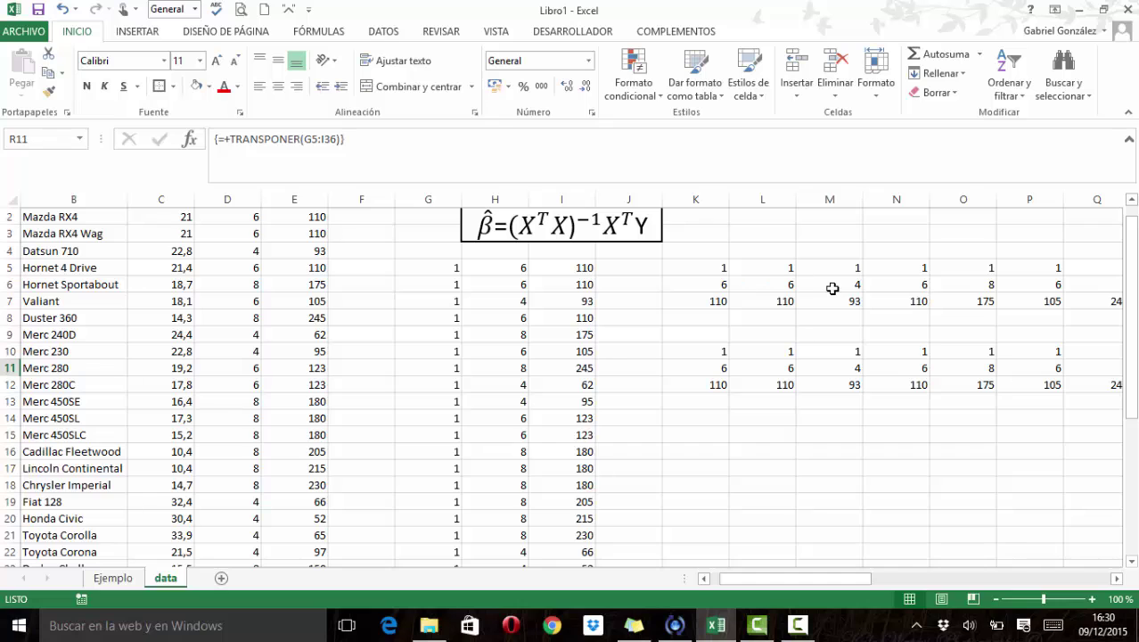
{"action": "left_click", "coordinate": [696, 270]}
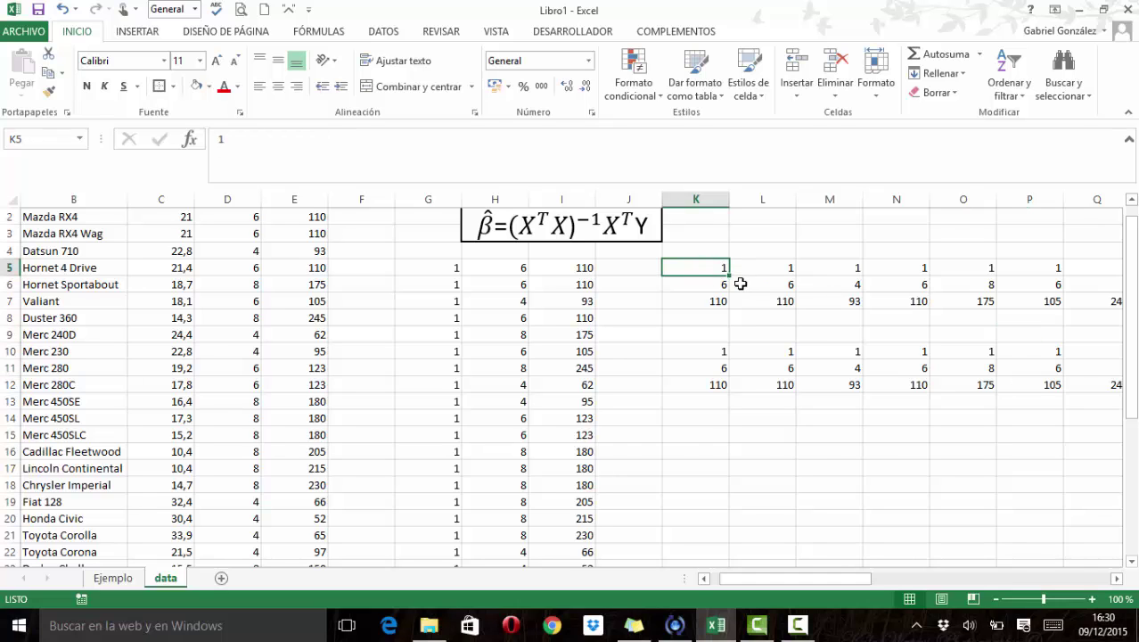
{"action": "key", "text": "shift+Down"}
{"action": "key", "text": "shift+Down"}
{"action": "key", "text": "ctrl+shift+Right"}
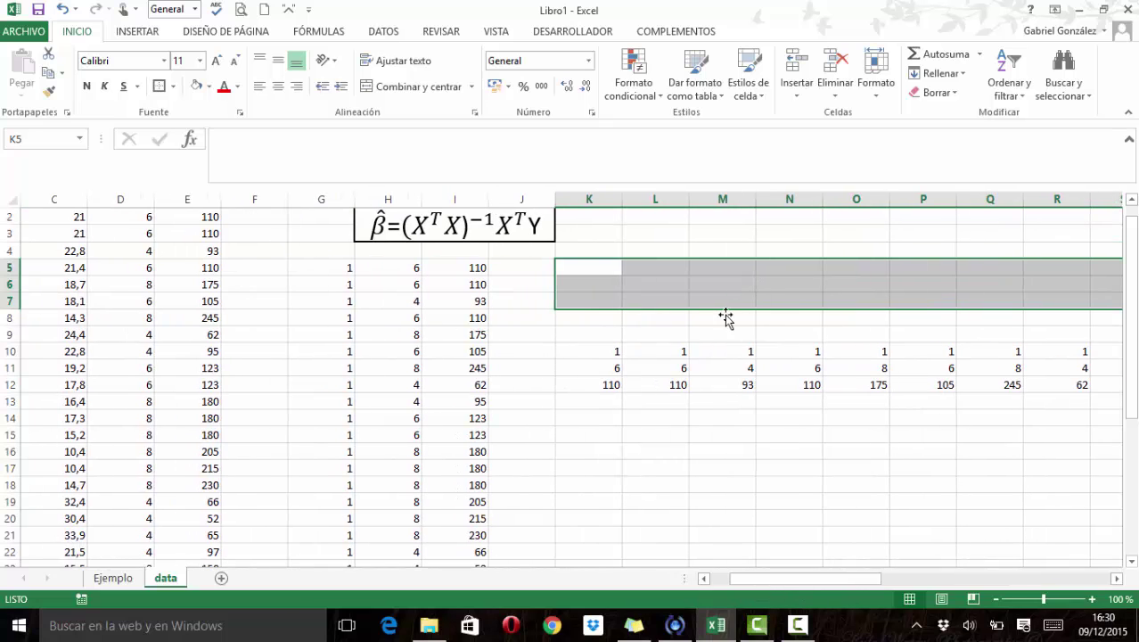
{"action": "left_click", "coordinate": [587, 421]}
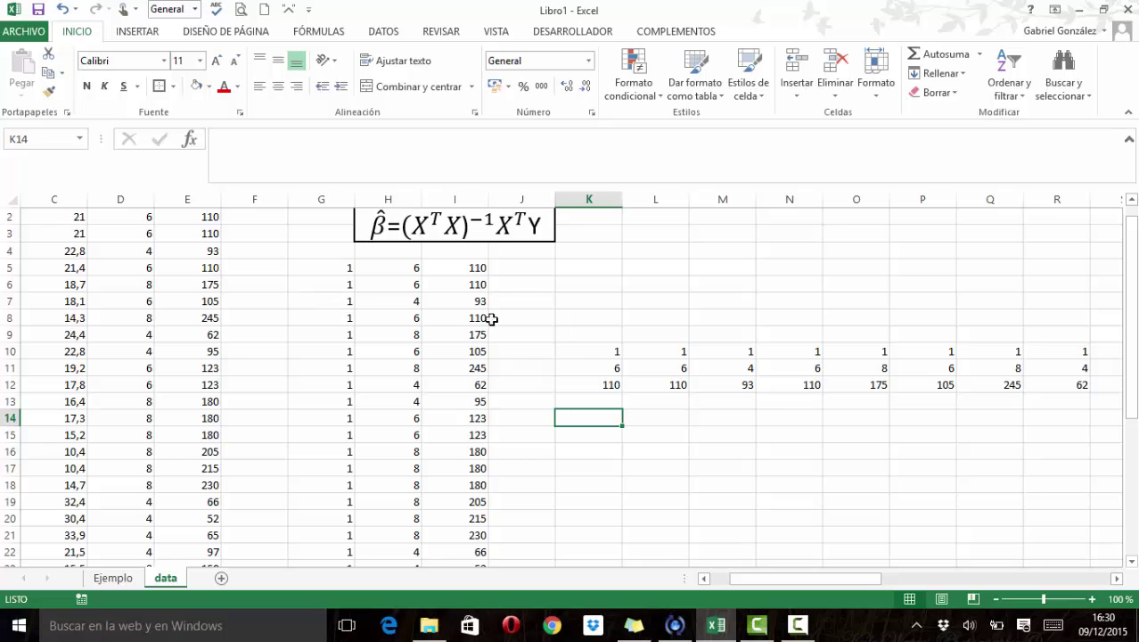
Step: Examine the full extent of the X matrix in G5:I36 and of its transpose in K10:AP12
{"action": "left_click", "coordinate": [325, 263]}
{"action": "key", "text": "shift+Right"}
{"action": "key", "text": "shift+Right"}
{"action": "key", "text": "ctrl+shift+Down"}
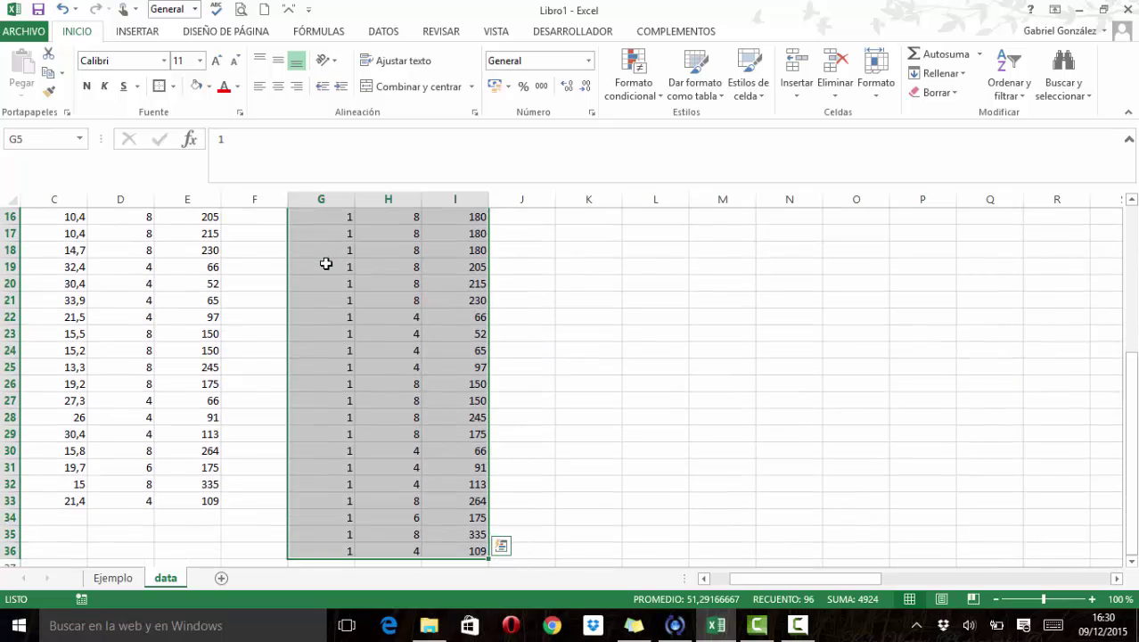
{"action": "scroll", "coordinate": [539, 317], "scroll_direction": "up", "scroll_amount": 5}
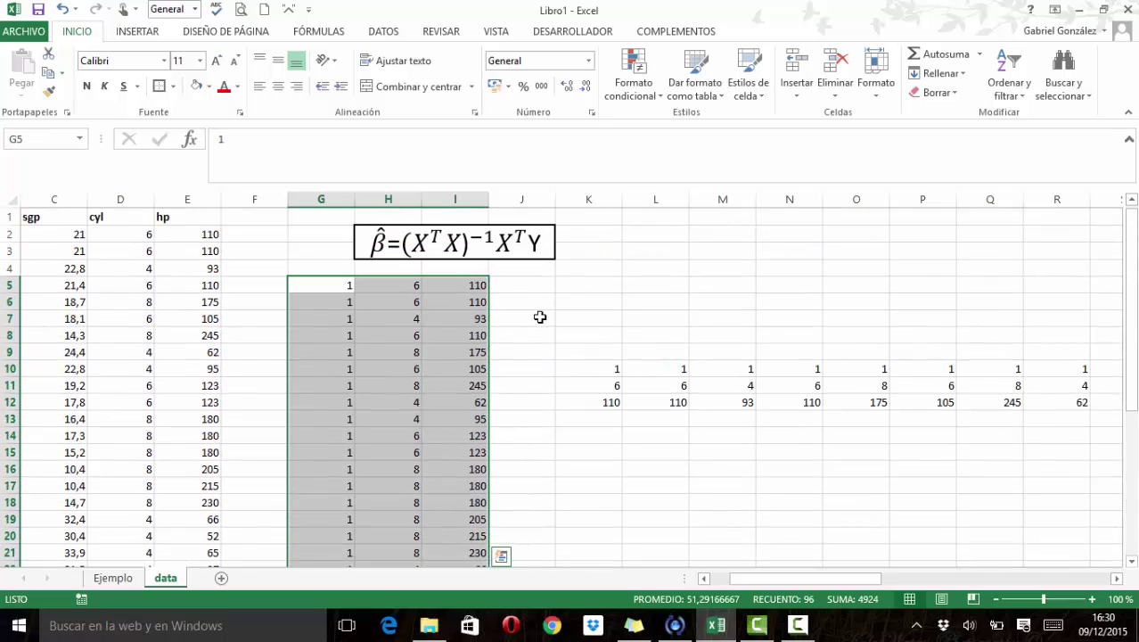
{"action": "left_click", "coordinate": [593, 357]}
{"action": "key", "text": "Down"}
{"action": "key", "text": "shift+Down"}
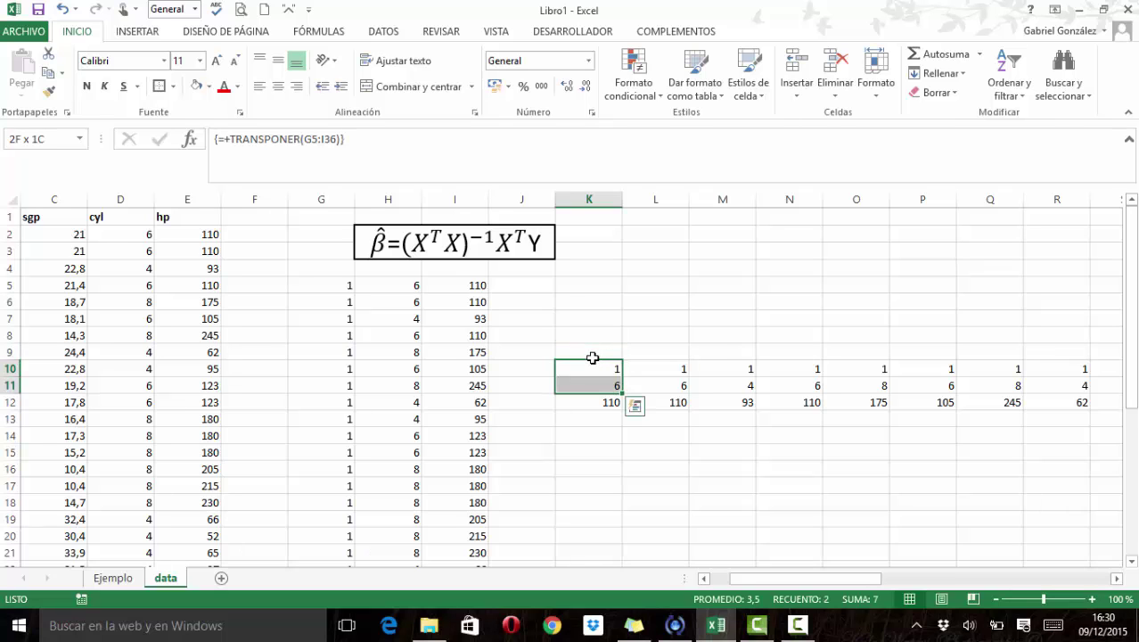
{"action": "key", "text": "ctrl+q"}
{"action": "key", "text": "Escape"}
{"action": "key", "text": "Down"}
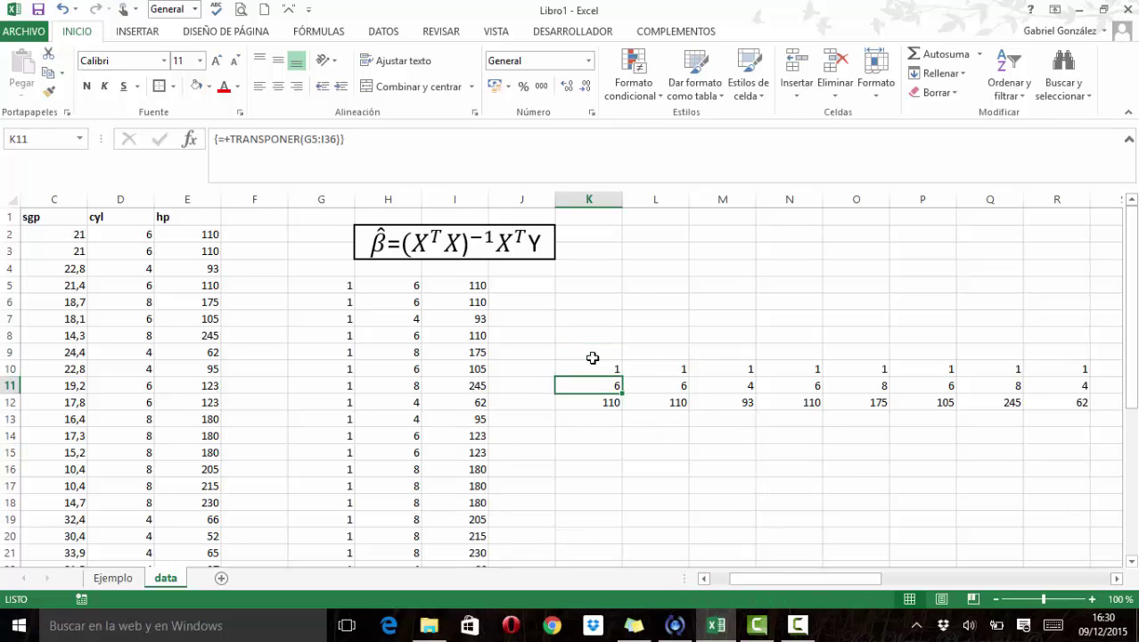
{"action": "key", "text": "Up"}
{"action": "key", "text": "shift+Down"}
{"action": "key", "text": "shift+Down"}
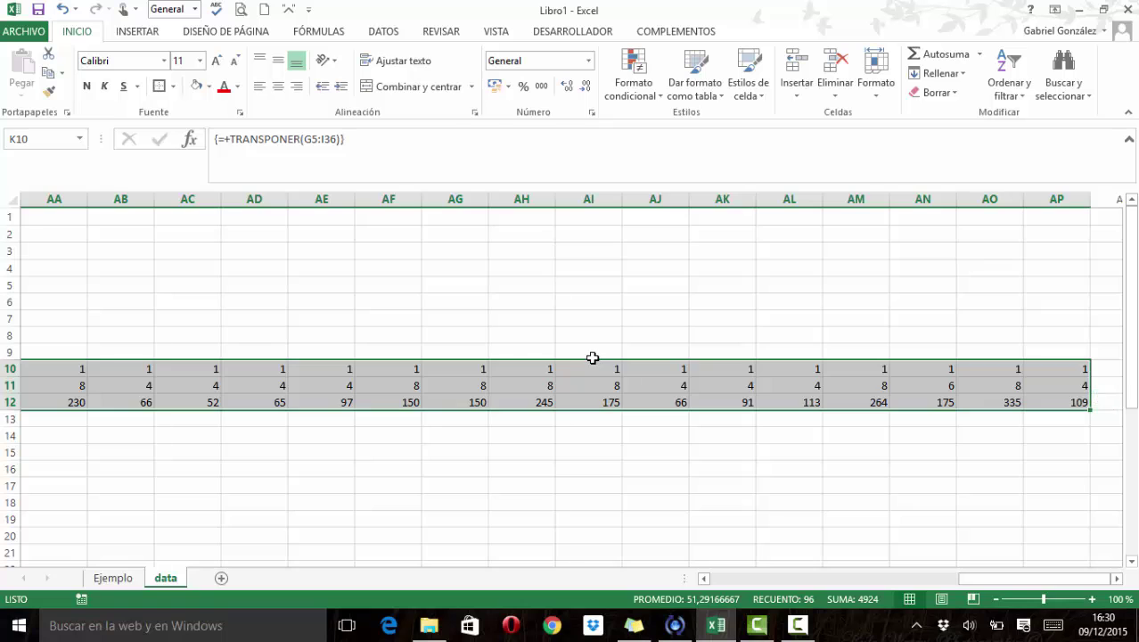
{"action": "key", "text": "Left"}
{"action": "key", "text": "Left"}
{"action": "key", "text": "Left"}
{"action": "key", "text": "Left"}
{"action": "key", "text": "Right"}
{"action": "key", "text": "Right"}
{"action": "key", "text": "Right"}
{"action": "key", "text": "Right"}
Step: Enter the label XtX in cell K15, below the transposed matrix
{"action": "key", "text": "Down"}
{"action": "key", "text": "Down"}
{"action": "key", "text": "Down"}
{"action": "key", "text": "Down"}
{"action": "key", "text": "Down"}
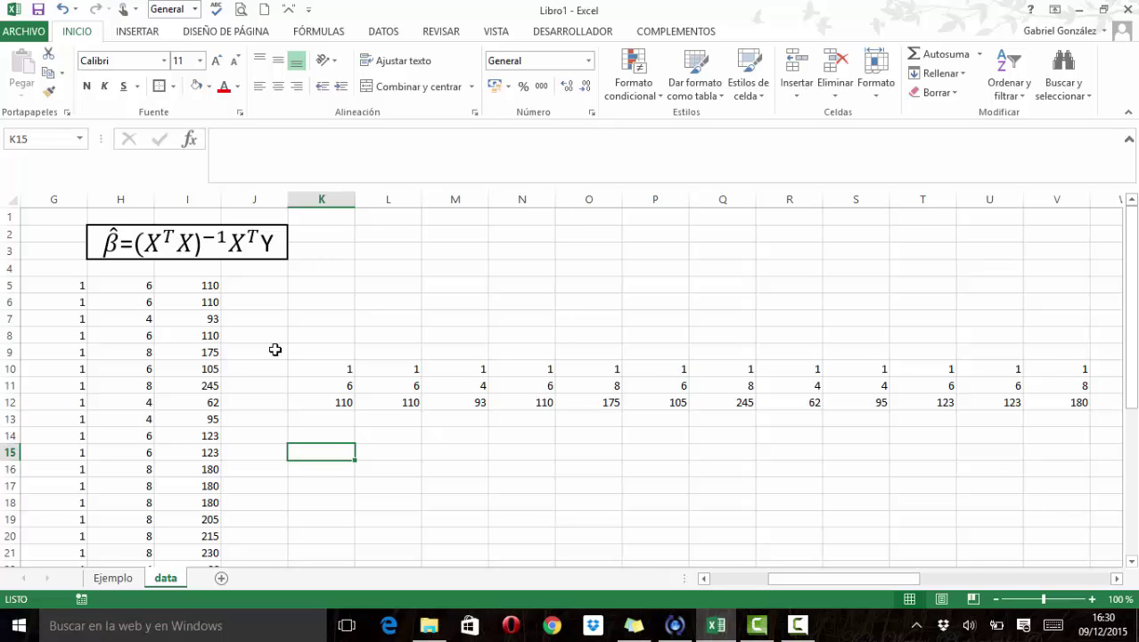
{"action": "type", "text": "Xt"}
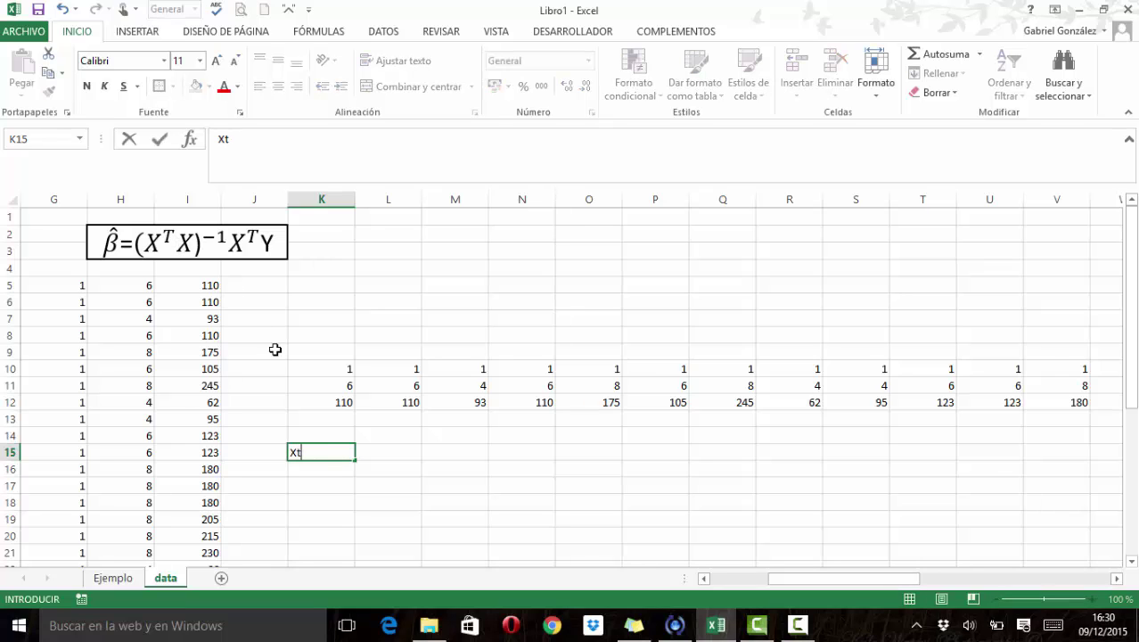
{"action": "type", "text": "X"}
{"action": "key", "text": "Tab"}
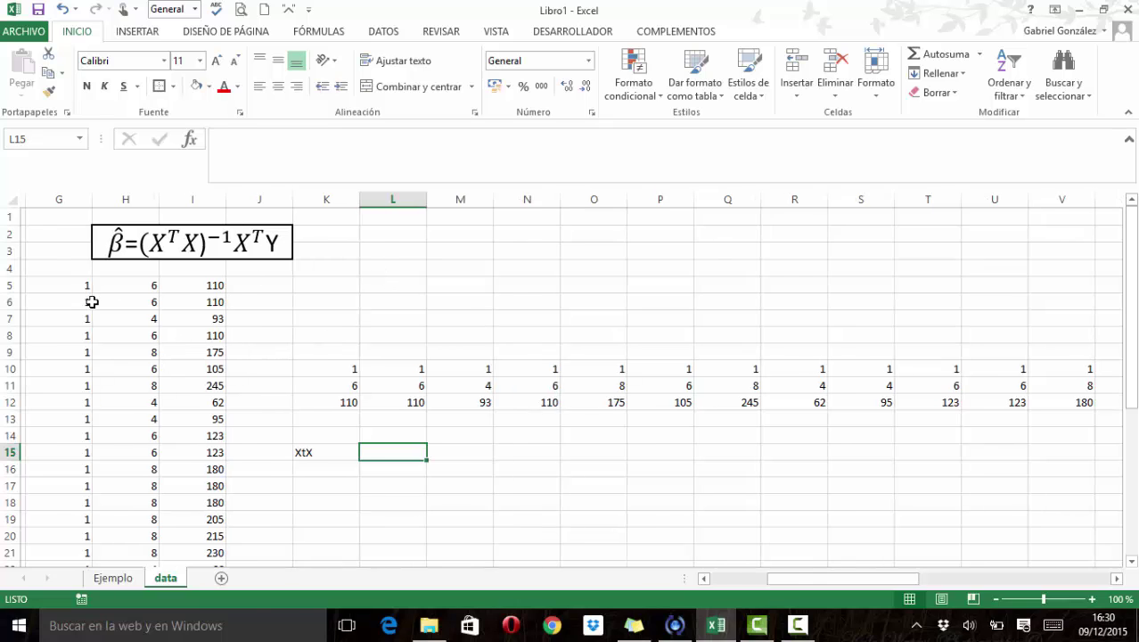
{"action": "scroll", "coordinate": [87, 300], "scroll_direction": "left", "scroll_amount": 4}
{"action": "right_click", "coordinate": [268, 197]}
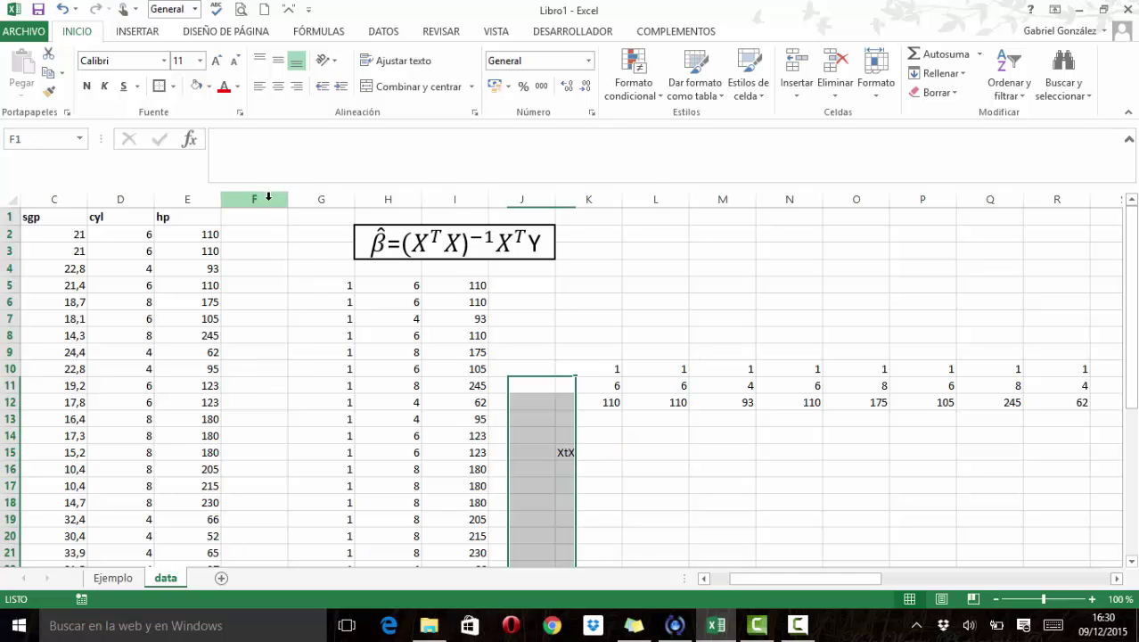
{"action": "left_click", "coordinate": [324, 330]}
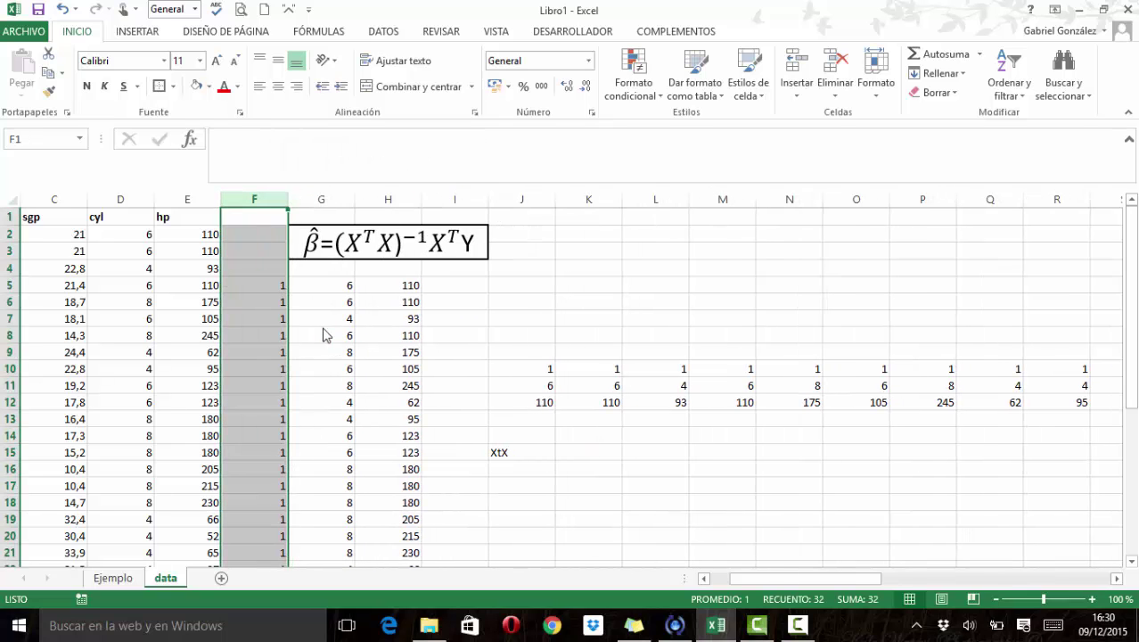
{"action": "key", "text": "ctrl+z"}
Step: Insert a column at F and enter the label X= in cell G11 beside the X matrix
{"action": "right_click", "coordinate": [260, 194]}
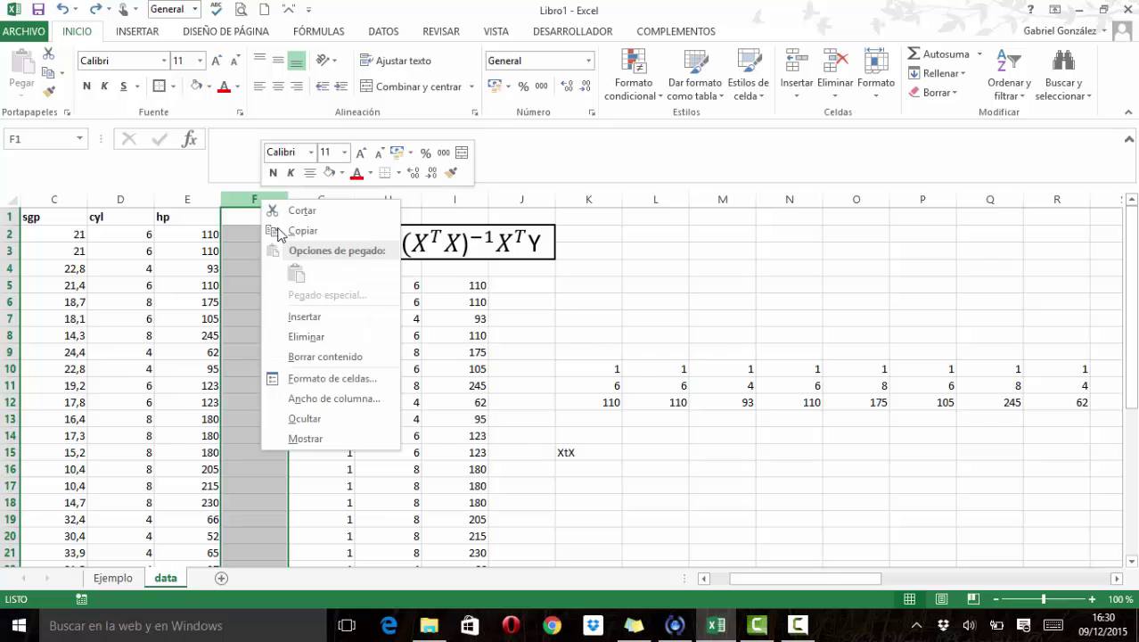
{"action": "left_click", "coordinate": [303, 317]}
{"action": "left_click", "coordinate": [319, 388]}
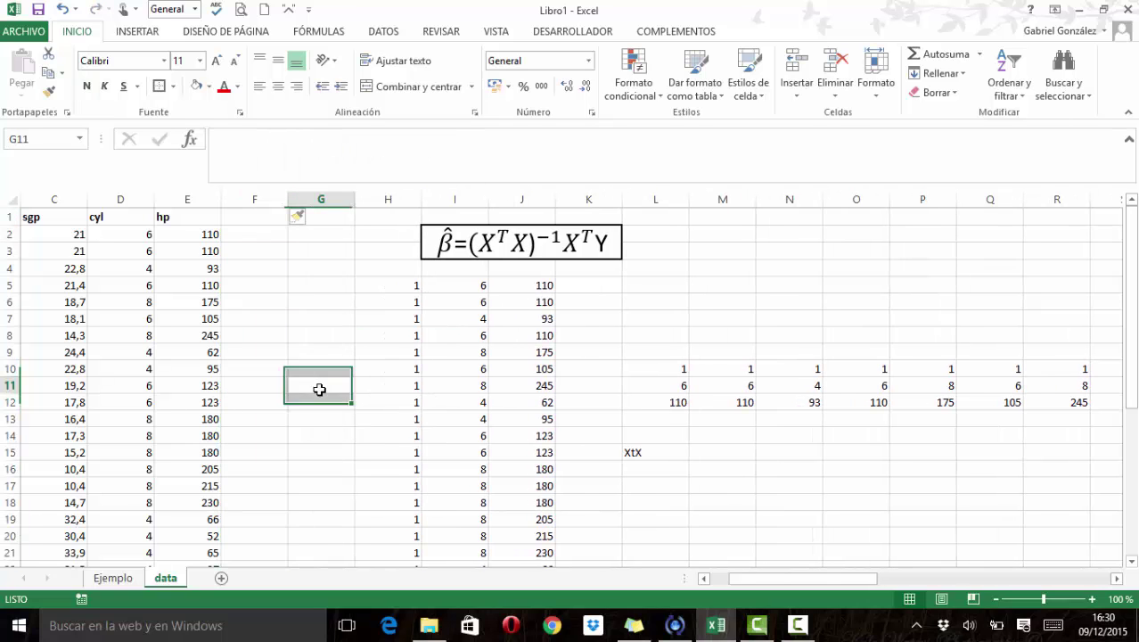
{"action": "type", "text": "X="}
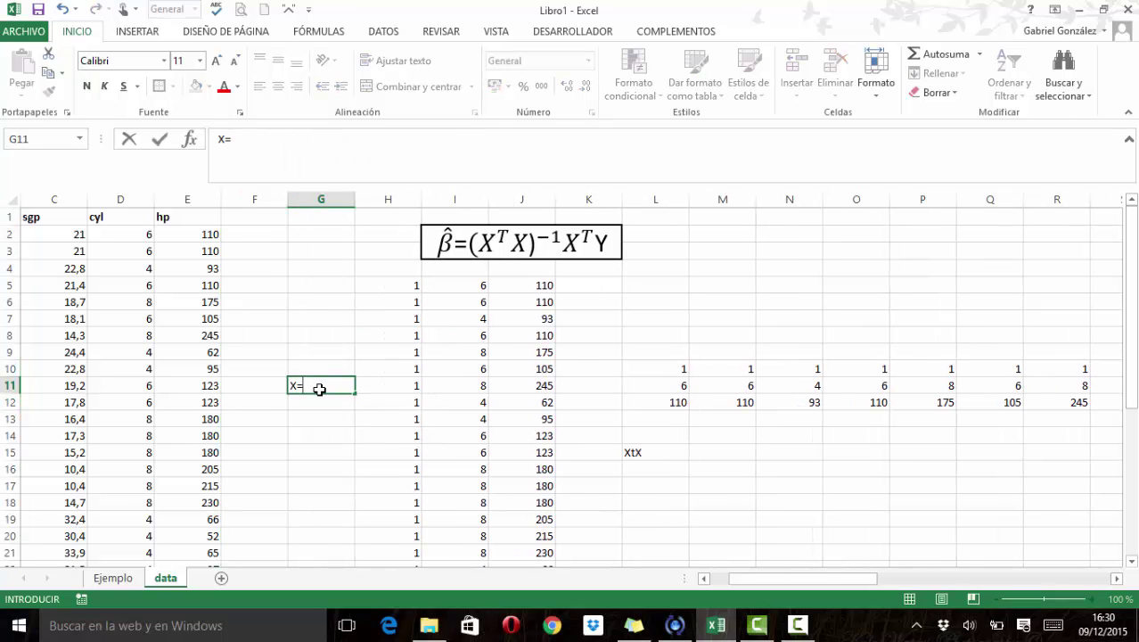
{"action": "key", "text": "Return"}
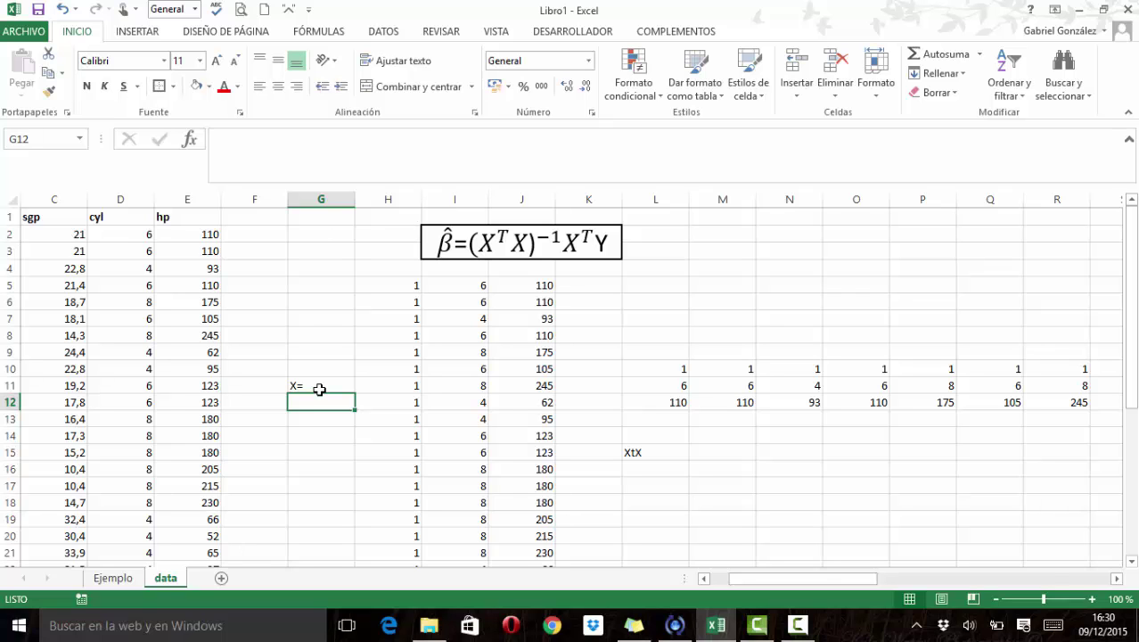
Step: Check how many observations the car data table holds by following it to its last row and column
{"action": "key", "text": "Left"}
{"action": "key", "text": "Left"}
{"action": "key", "text": "Left"}
{"action": "key", "text": "Left"}
{"action": "key", "text": "Left"}
{"action": "key", "text": "Left"}
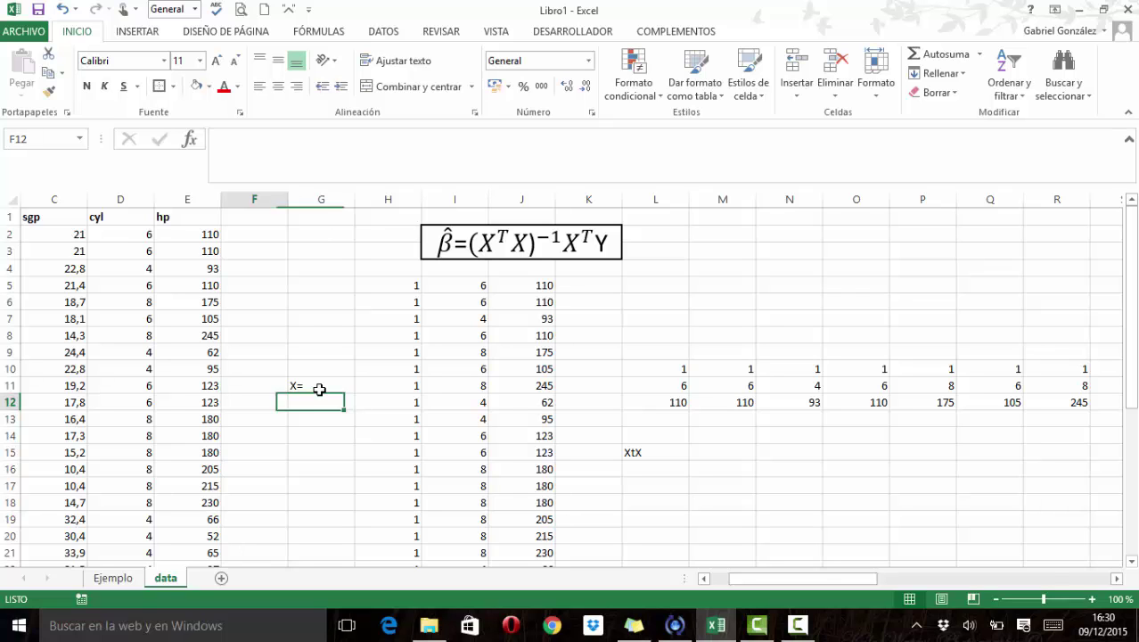
{"action": "key", "text": "Down"}
{"action": "key", "text": "Down"}
{"action": "key", "text": "Down"}
{"action": "key", "text": "Down"}
{"action": "key", "text": "Down"}
{"action": "key", "text": "Down"}
{"action": "key", "text": "Down"}
{"action": "key", "text": "Down"}
{"action": "key", "text": "Down"}
{"action": "key", "text": "Down"}
{"action": "key", "text": "Down"}
{"action": "key", "text": "Down"}
{"action": "key", "text": "Down"}
{"action": "key", "text": "Down"}
{"action": "key", "text": "Down"}
{"action": "key", "text": "Down"}
{"action": "key", "text": "Down"}
{"action": "key", "text": "Down"}
{"action": "key", "text": "Down"}
{"action": "key", "text": "Down"}
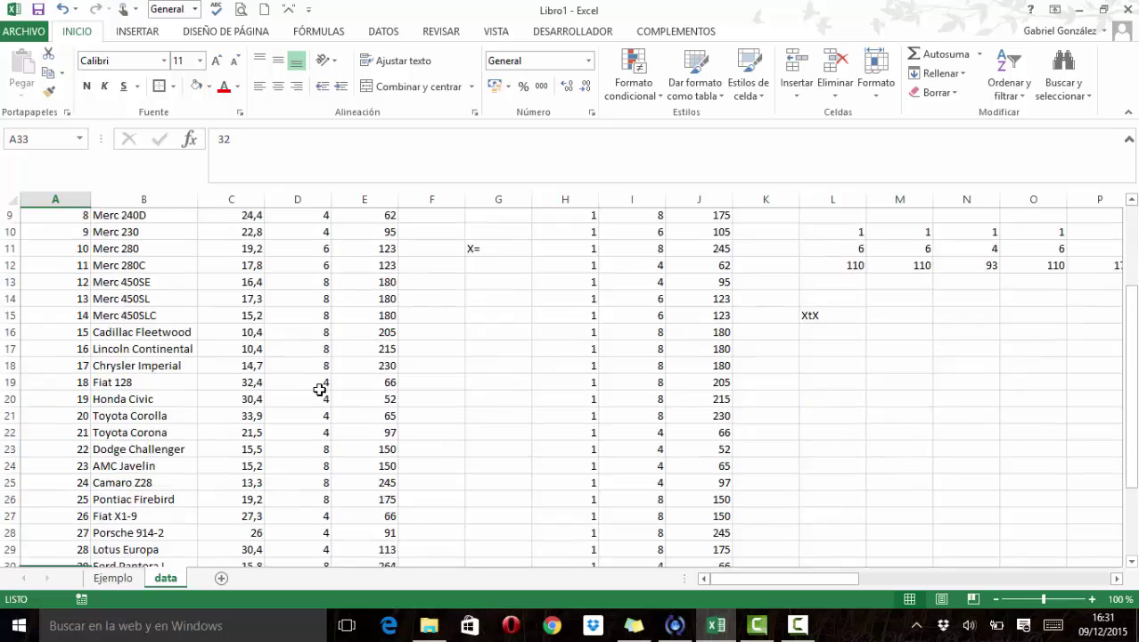
{"action": "key", "text": "Up"}
{"action": "key", "text": "Right"}
{"action": "key", "text": "Right"}
{"action": "key", "text": "Right"}
{"action": "key", "text": "Right"}
{"action": "key", "text": "Right"}
{"action": "key", "text": "Right"}
{"action": "key", "text": "Right"}
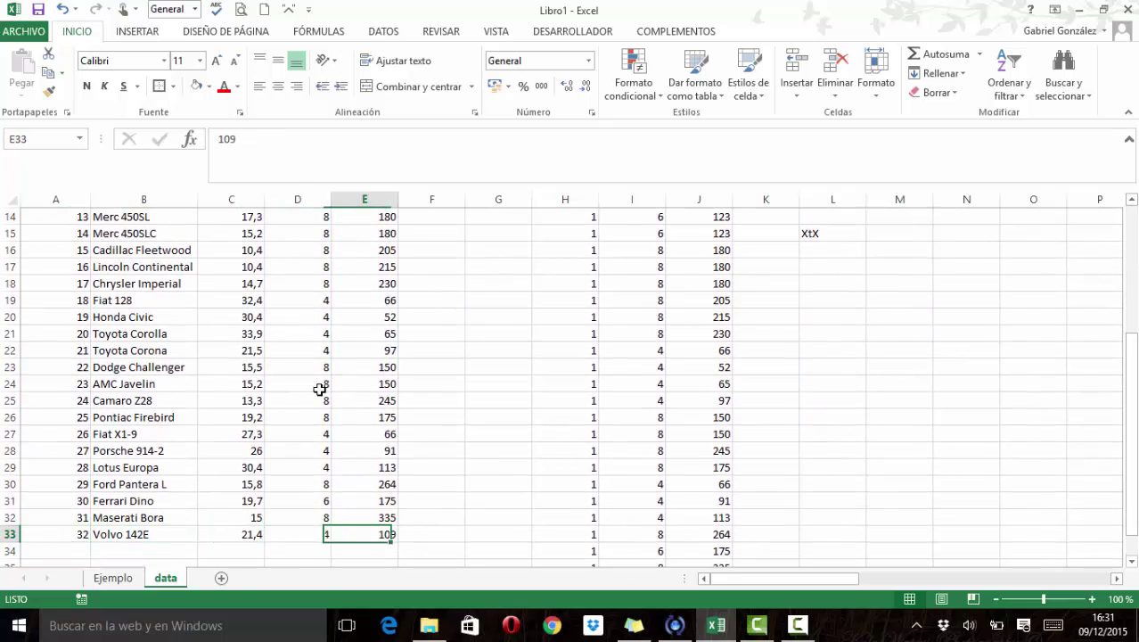
Step: Enter the X matrix dimensions 32x3 in cell G12, below the X= label
{"action": "key", "text": "Left"}
{"action": "key", "text": "ctrl+Up"}
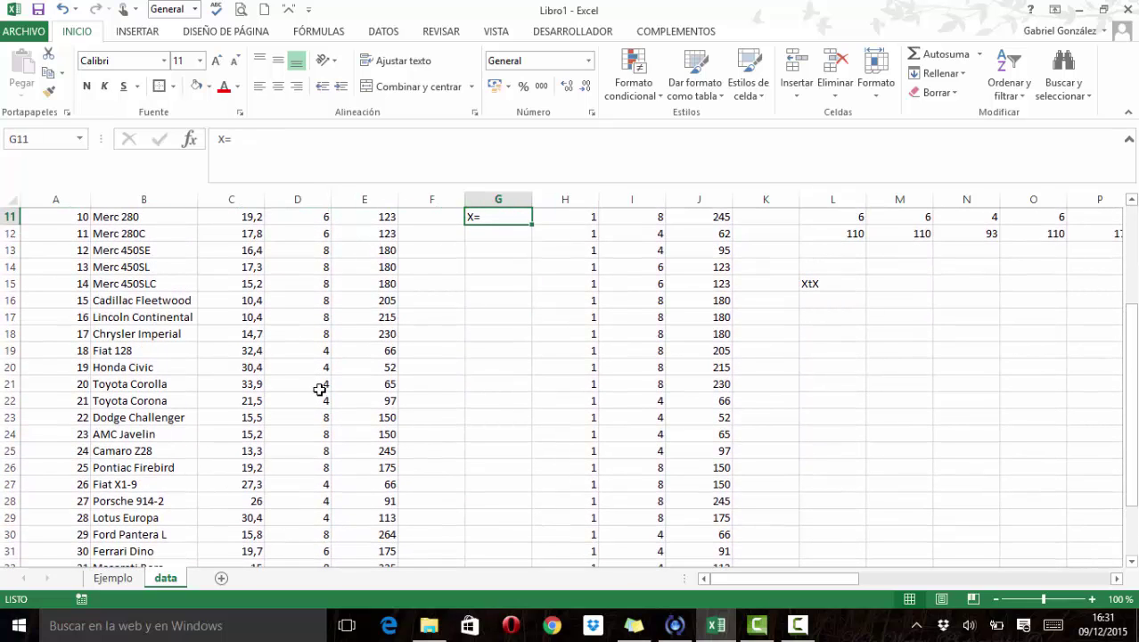
{"action": "key", "text": "Down"}
{"action": "type", "text": "32"}
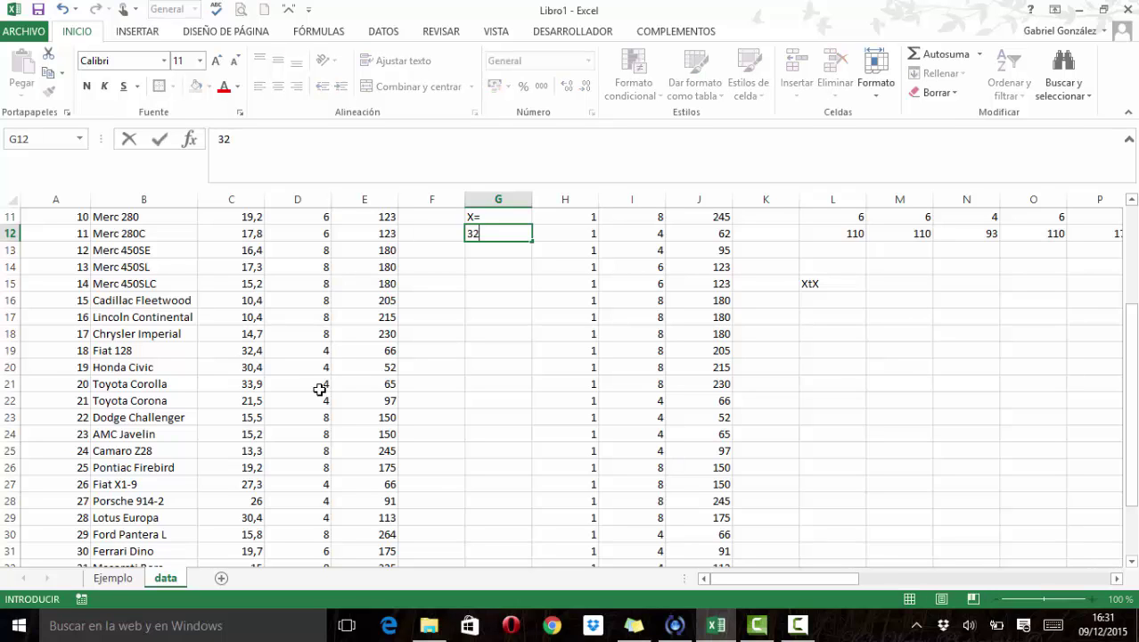
{"action": "type", "text": "x3"}
{"action": "key", "text": "Right"}
{"action": "key", "text": "Right"}
{"action": "key", "text": "Right"}
{"action": "key", "text": "Right"}
{"action": "key", "text": "Right"}
{"action": "key", "text": "Right"}
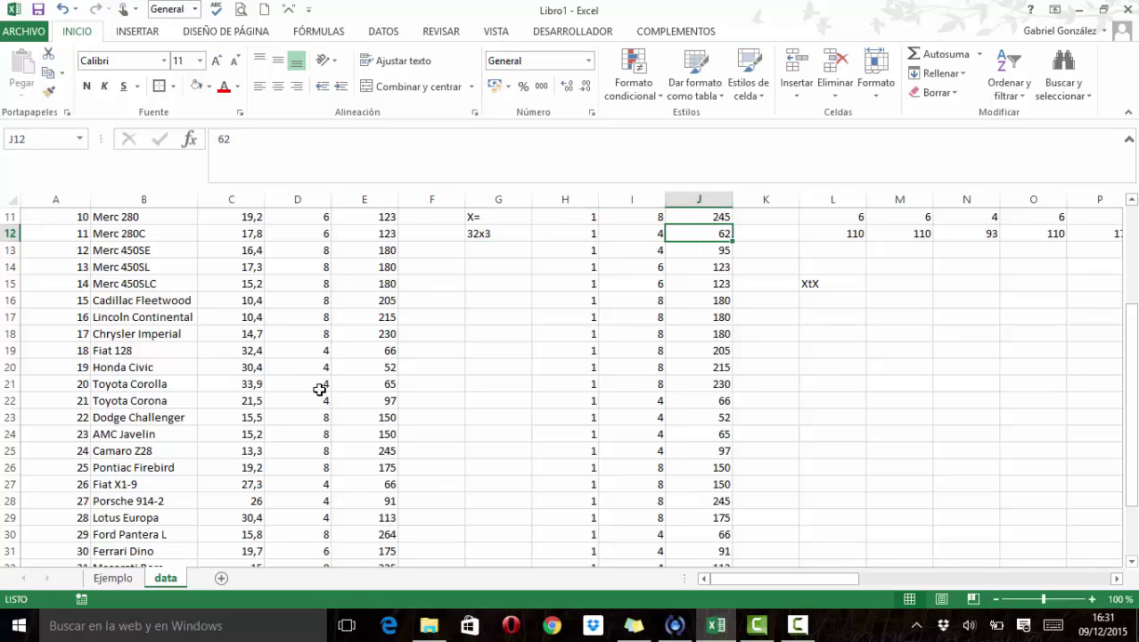
Step: Enter the label Xt= in cell K11, beside the transposed matrix
{"action": "key", "text": "Up"}
{"action": "key", "text": "Up"}
{"action": "key", "text": "Up"}
{"action": "key", "text": "Up"}
{"action": "key", "text": "Left"}
{"action": "key", "text": "Left"}
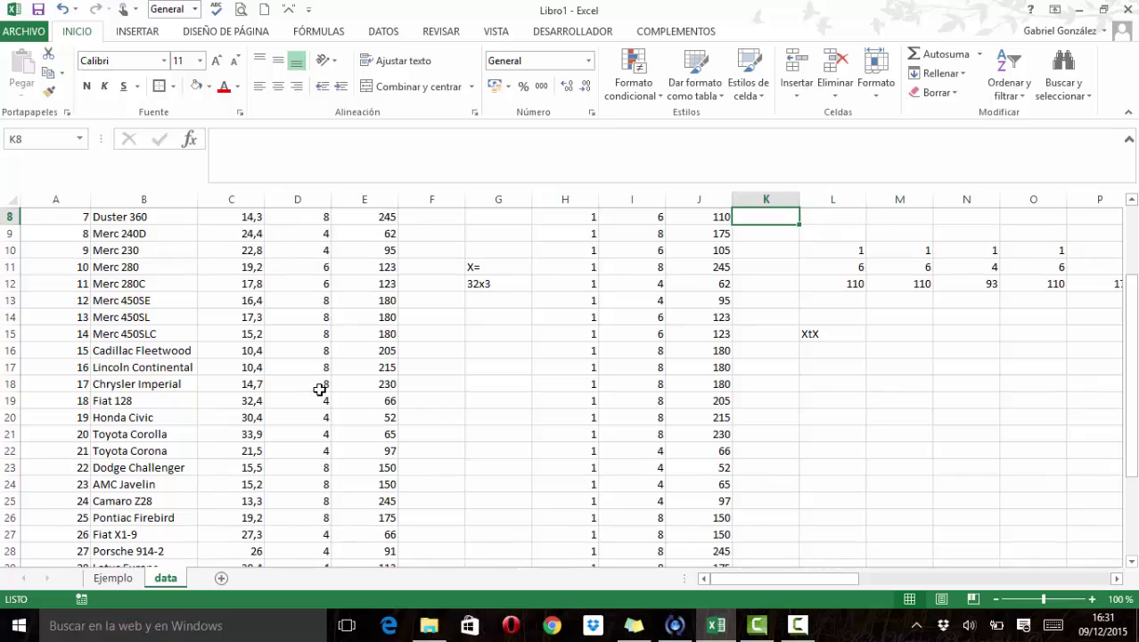
{"action": "key", "text": "Down"}
{"action": "key", "text": "Down"}
{"action": "key", "text": "Down"}
{"action": "type", "text": "Xt"}
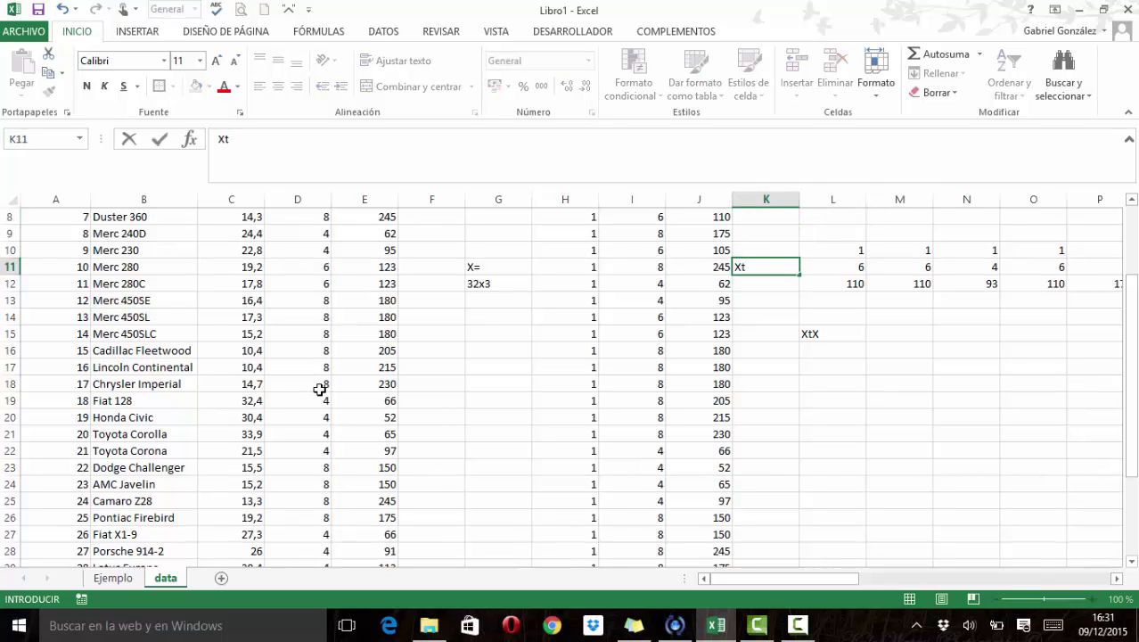
{"action": "type", "text": "="}
{"action": "key", "text": "Return"}
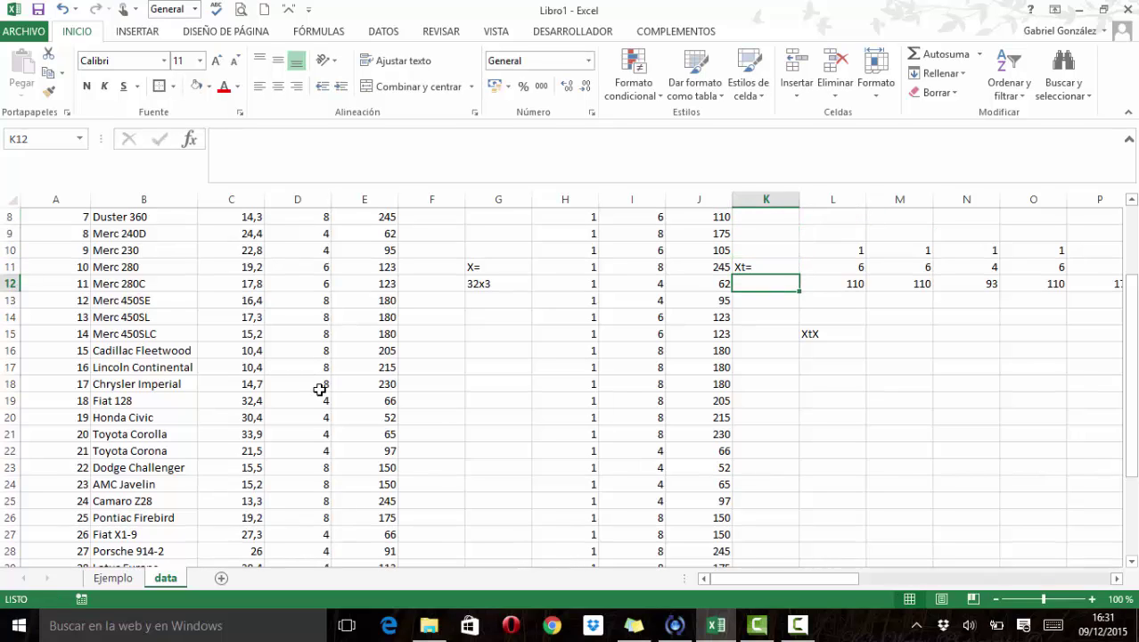
Step: Enter the transposed matrix dimensions 3x32 in cell K12, below the Xt= label
{"action": "type", "text": "3x"}
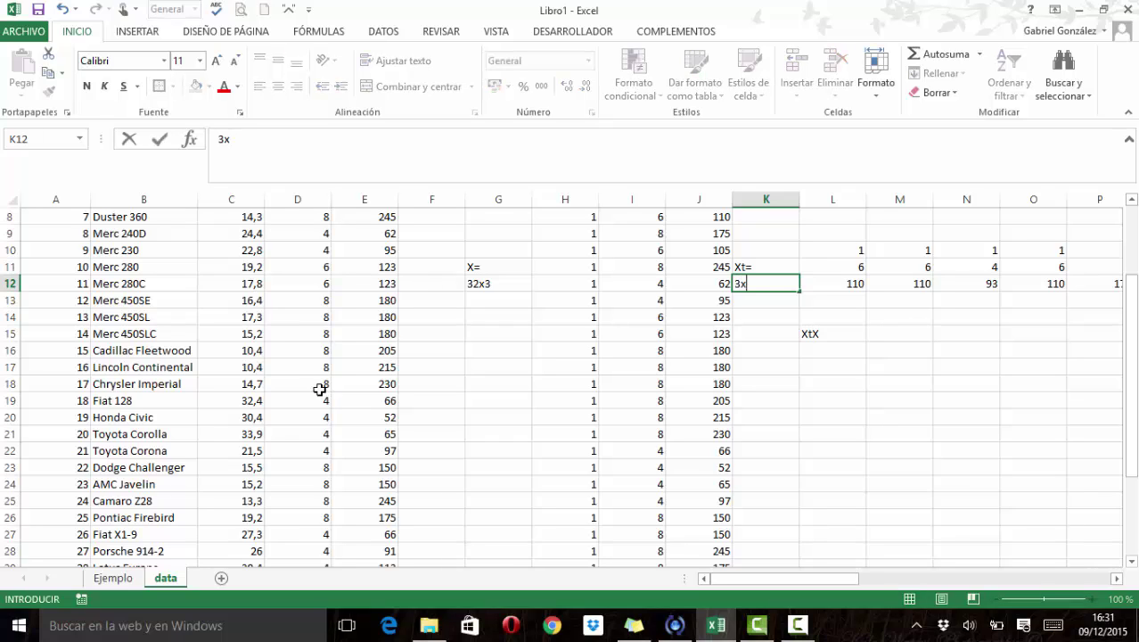
{"action": "type", "text": "32"}
{"action": "key", "text": "Return"}
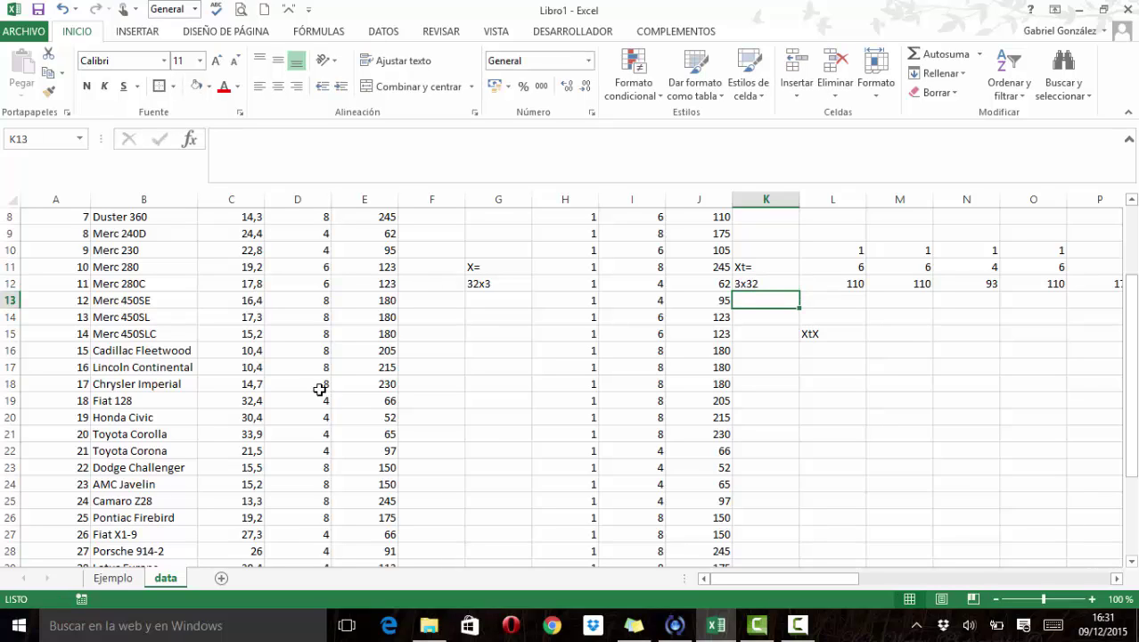
Step: Change the label in cell L15 to XtX= and enter the product dimensions 3x3 in cell L16
{"action": "key", "text": "Down"}
{"action": "key", "text": "Down"}
{"action": "key", "text": "Down"}
{"action": "key", "text": "Right"}
{"action": "key", "text": "Up"}
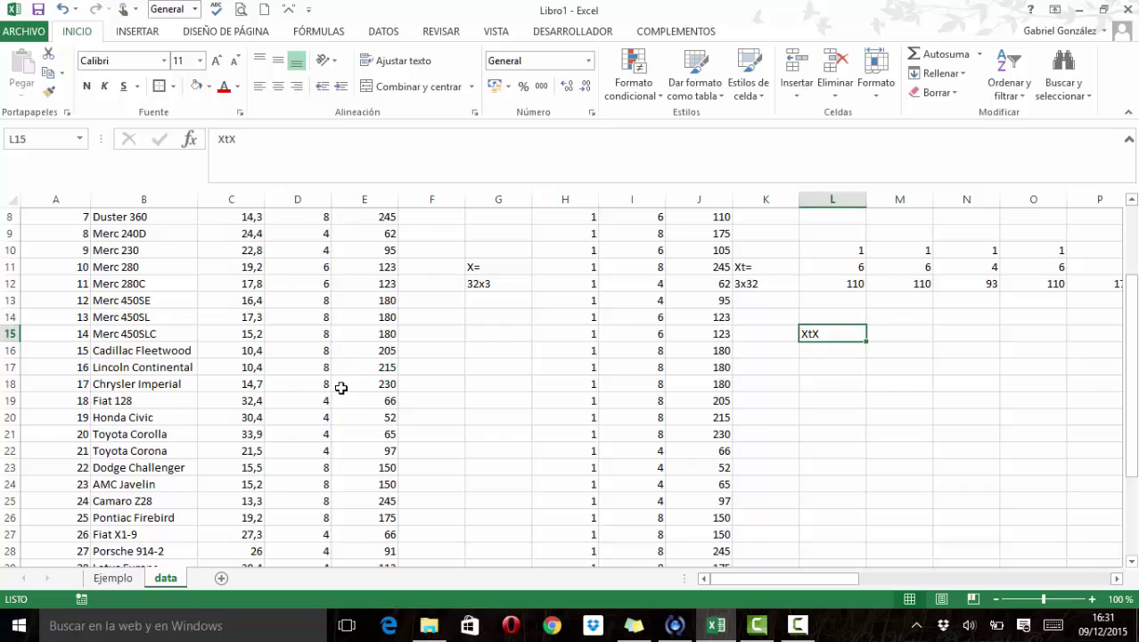
{"action": "left_click", "coordinate": [331, 161]}
{"action": "type", "text": "="}
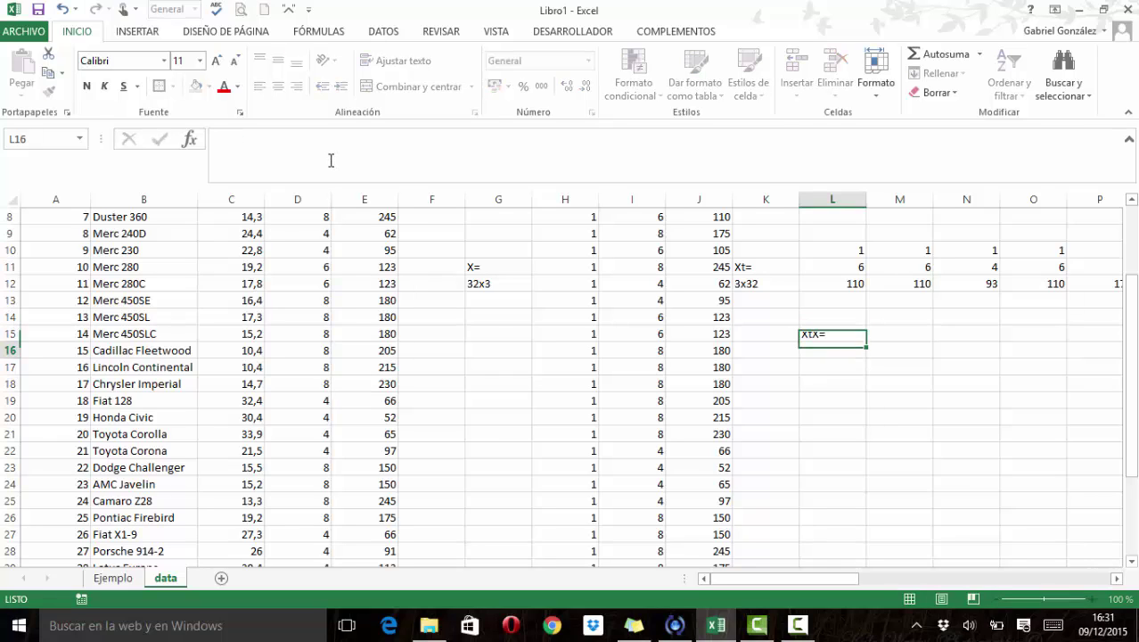
{"action": "key", "text": "Return"}
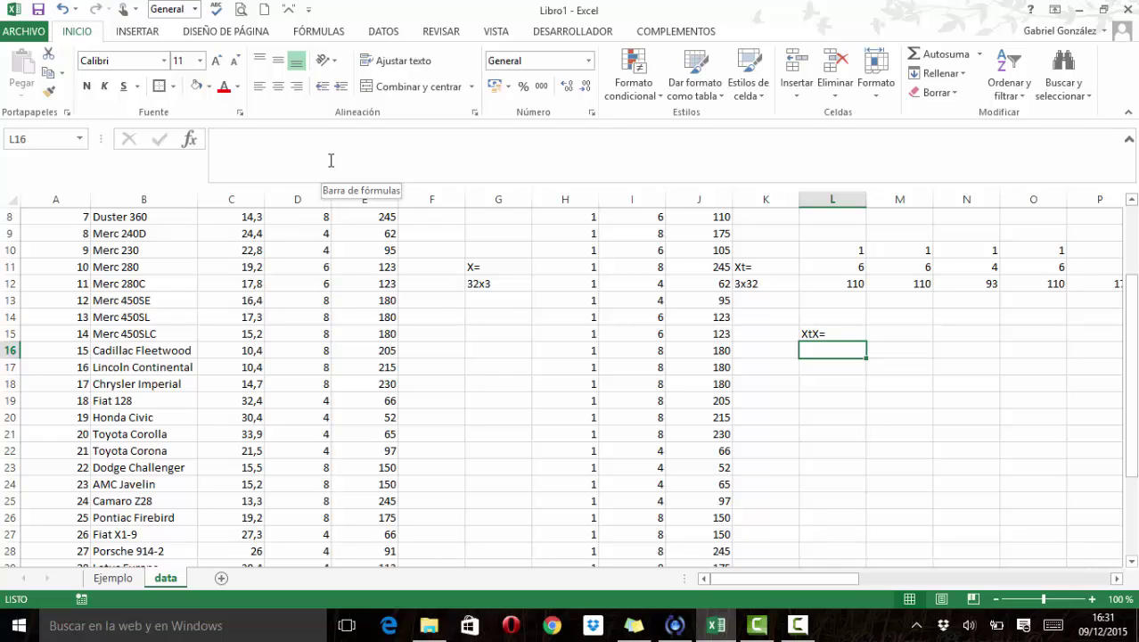
{"action": "type", "text": "3"}
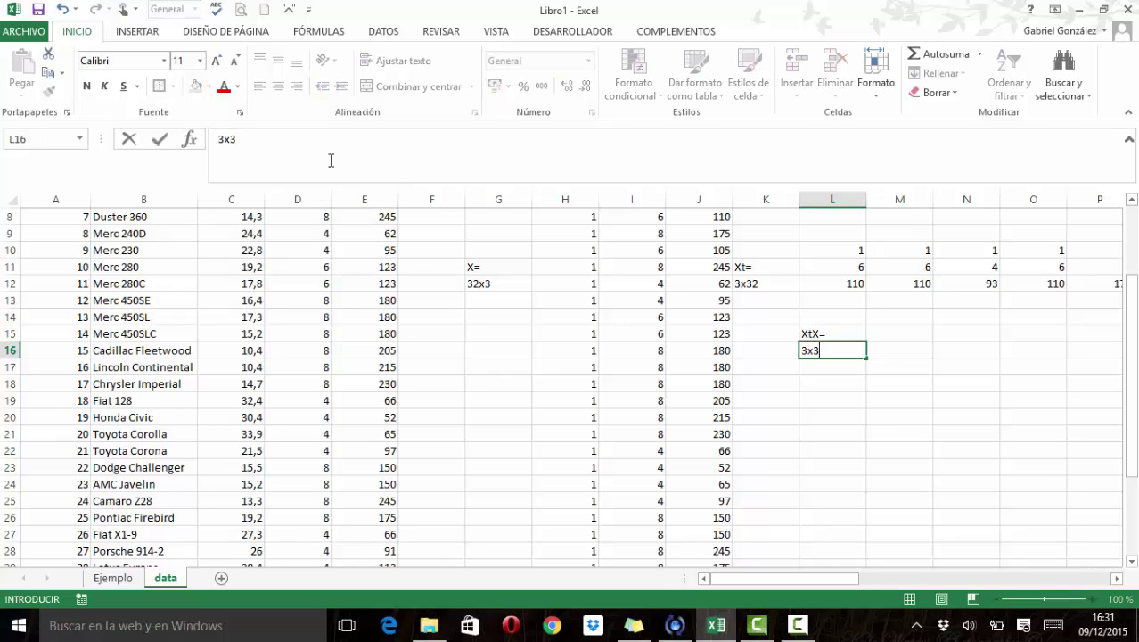
{"action": "type", "text": "x3"}
{"action": "key", "text": "Tab"}
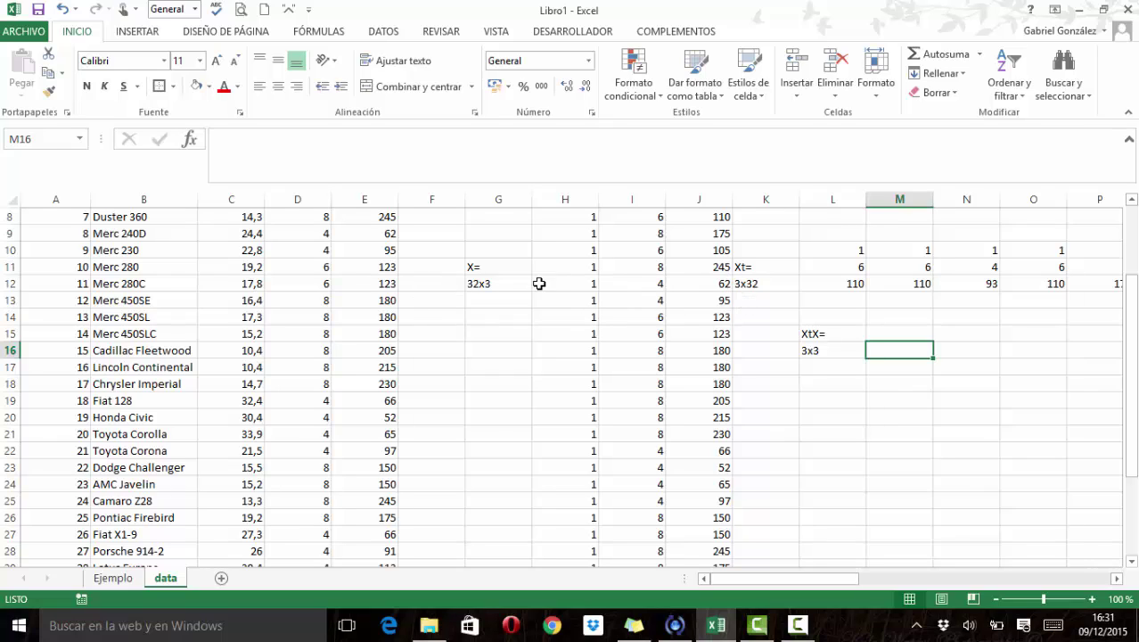
{"action": "key", "text": "Up"}
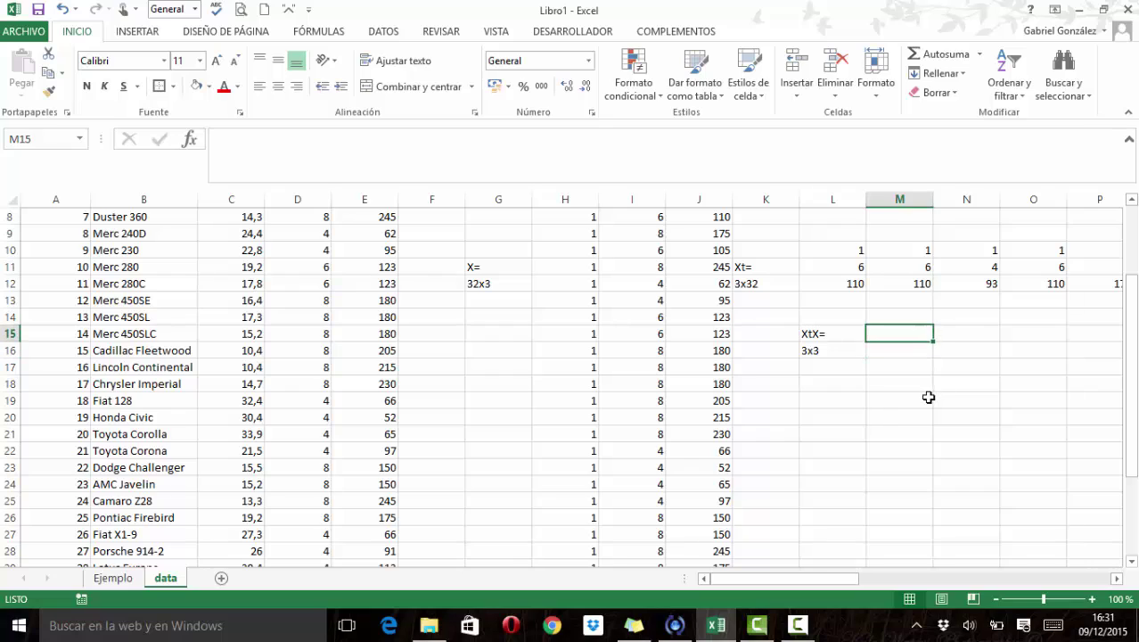
{"action": "key", "text": "shift+Right"}
{"action": "key", "text": "shift+Right"}
{"action": "key", "text": "shift+Down"}
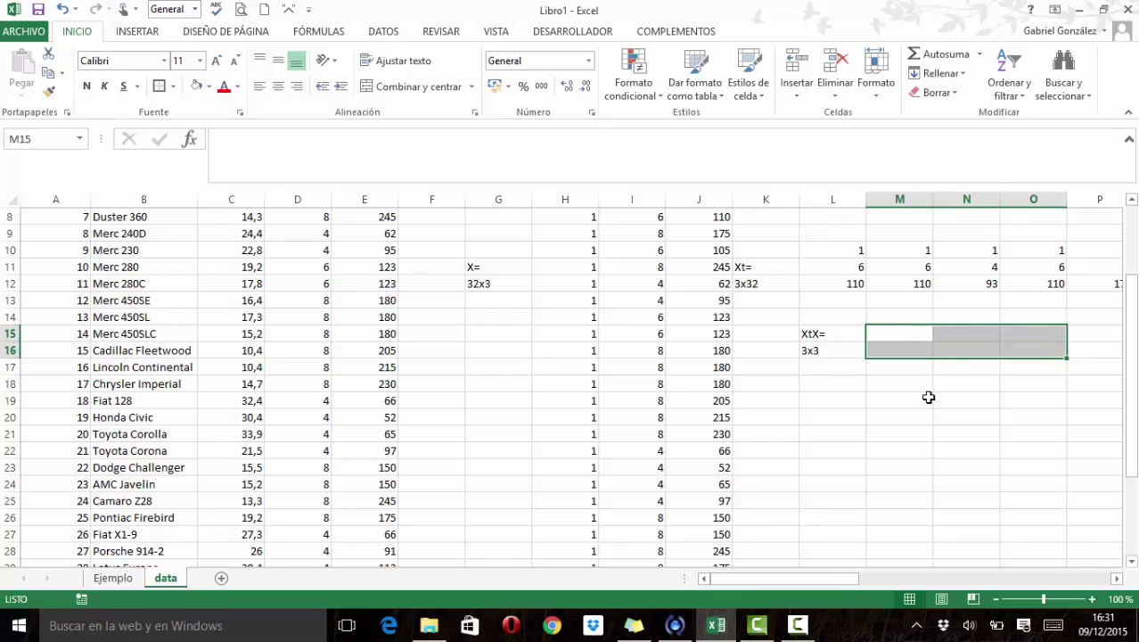
{"action": "key", "text": "shift+Down"}
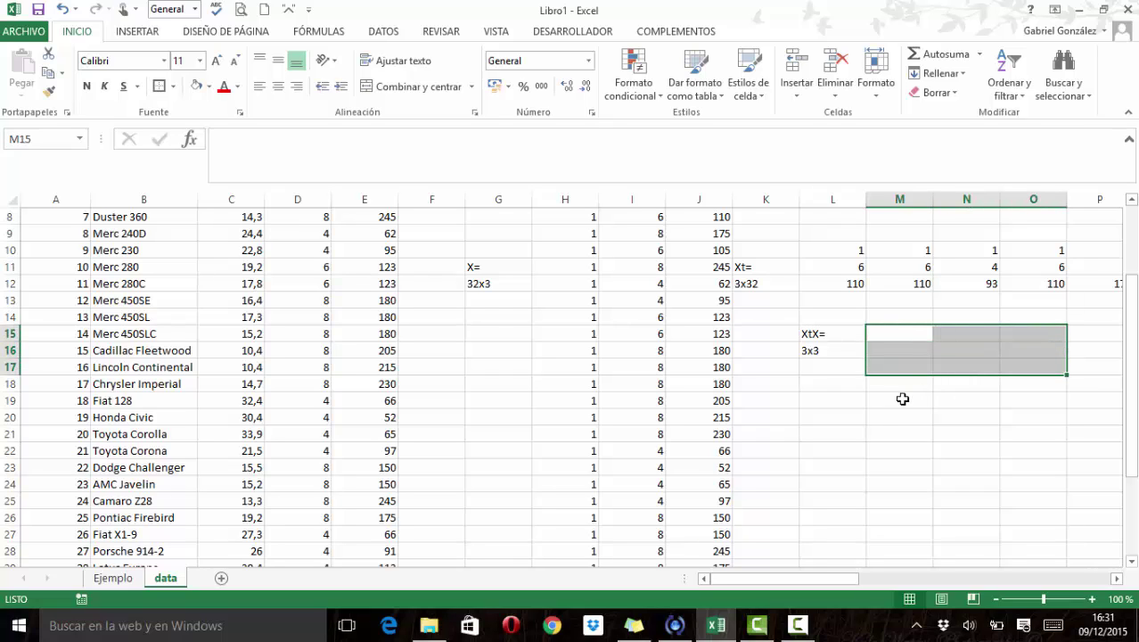
{"action": "scroll", "coordinate": [929, 397], "scroll_direction": "right", "scroll_amount": 3}
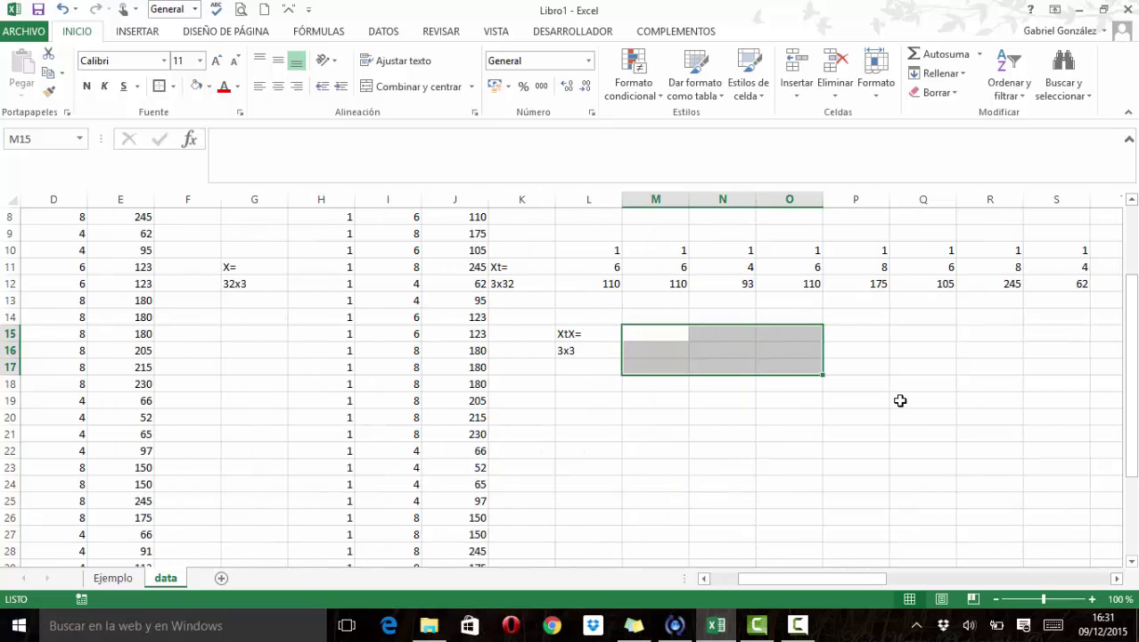
Step: Start an MMULT formula in cell M15 with the transposed matrix L10:AQ12 as the first array
{"action": "left_click", "coordinate": [660, 337]}
{"action": "type", "text": "+"}
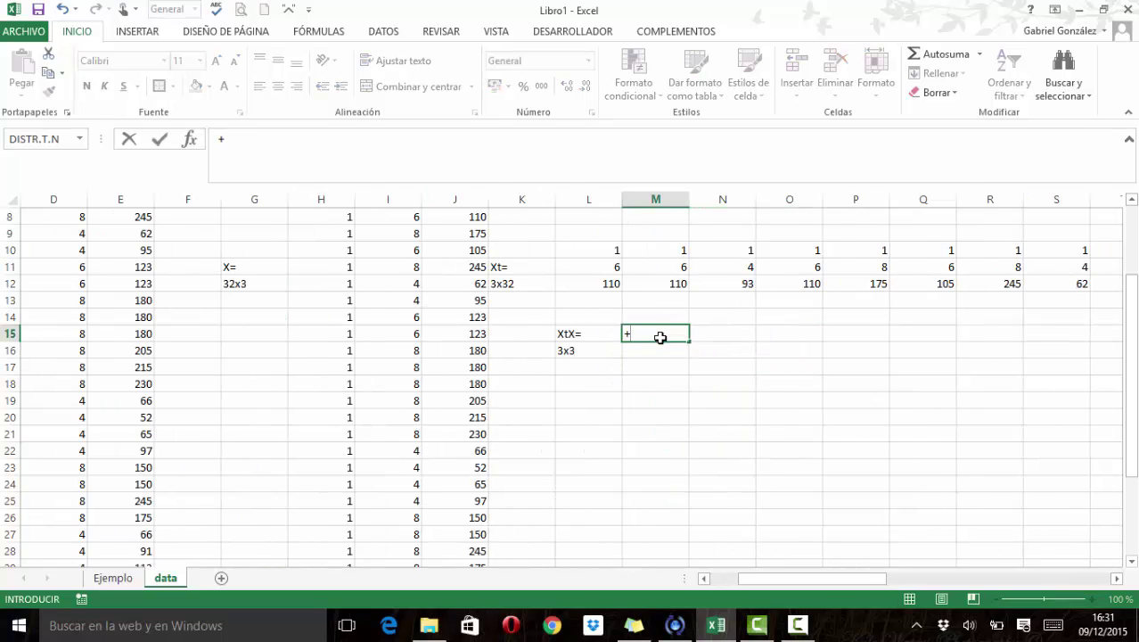
{"action": "type", "text": "mmult("}
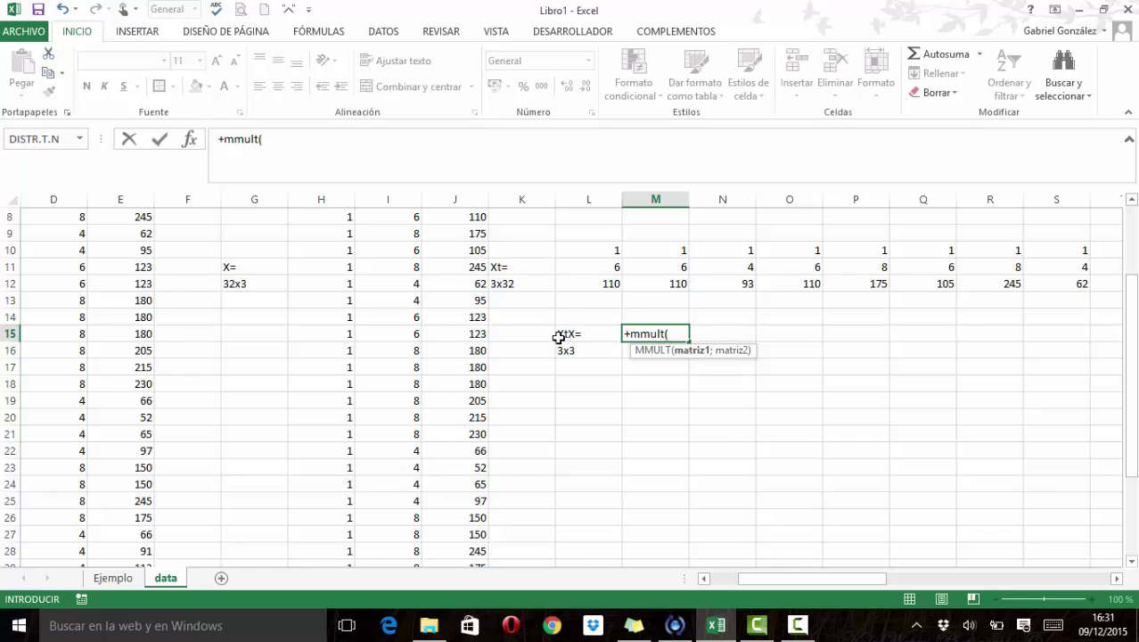
{"action": "left_click", "coordinate": [590, 249]}
{"action": "key", "text": "ctrl+shift+Right"}
{"action": "key", "text": "ctrl+shift+Down"}
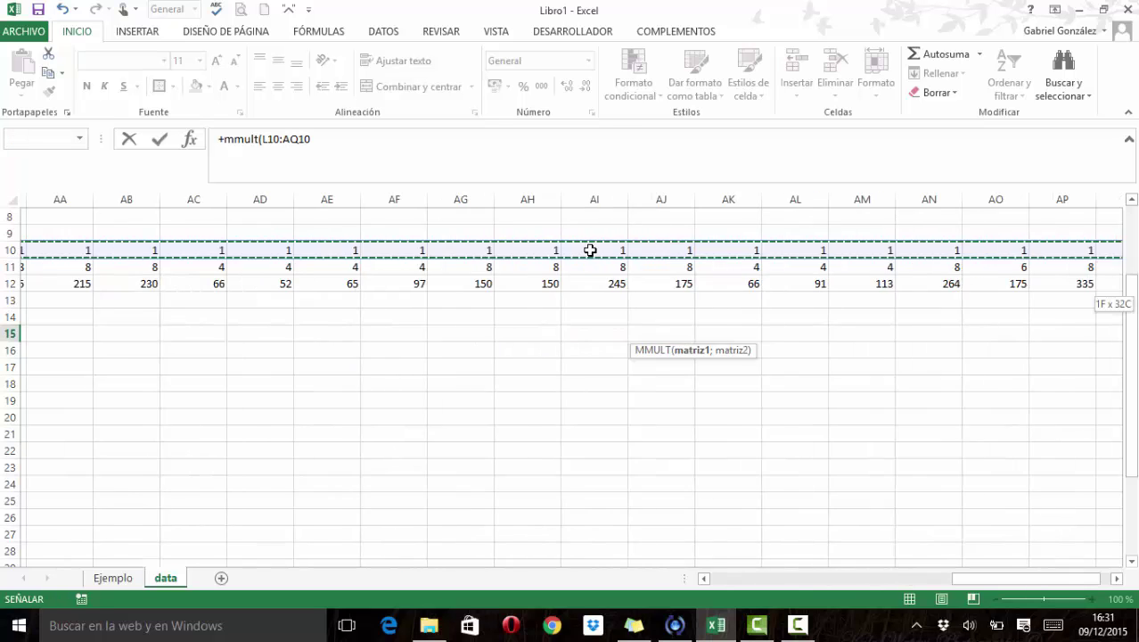
{"action": "type", "text": ";"}
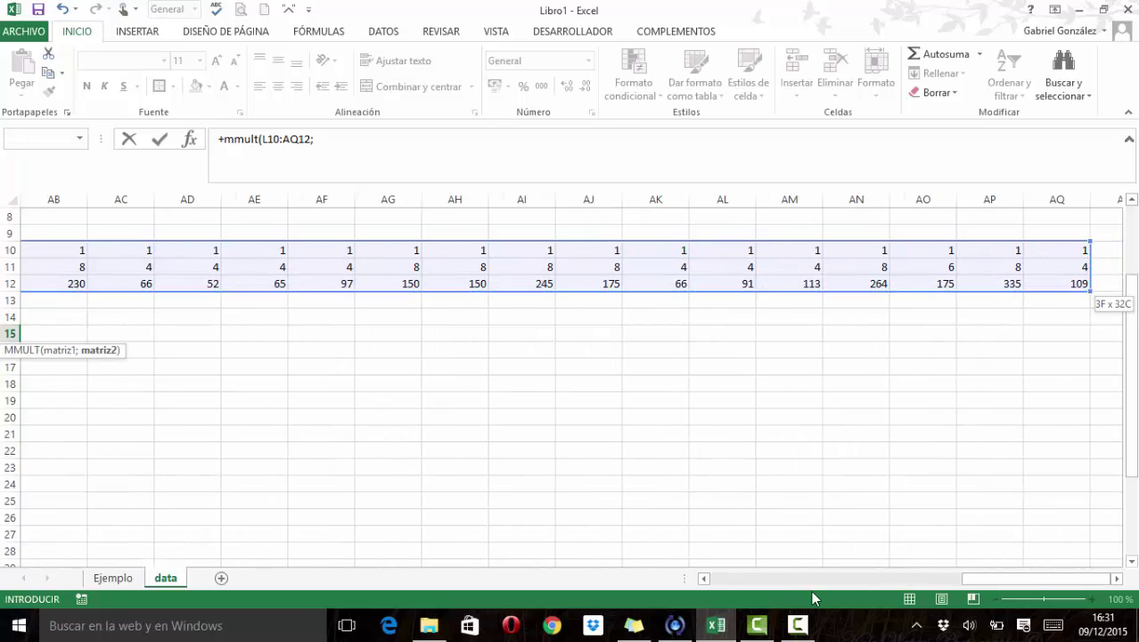
Step: Add the X matrix H5:J36 as the second MMULT array and enter the formula in cell M15
{"action": "left_click_drag", "start_coordinate": [974, 580], "coordinate": [725, 575]}
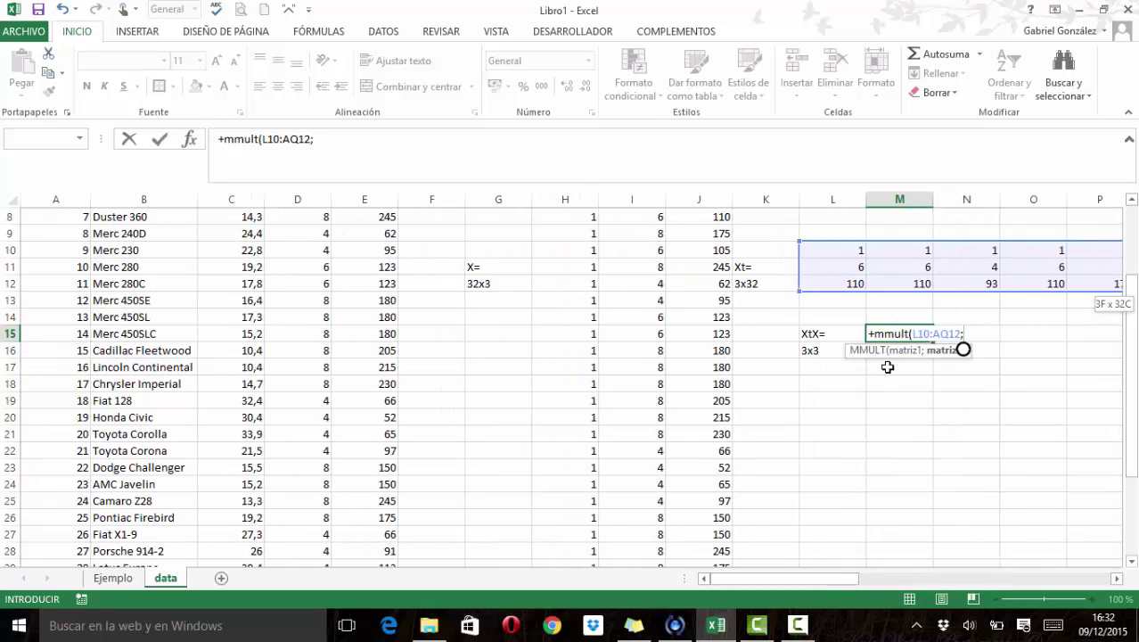
{"action": "scroll", "coordinate": [815, 386], "scroll_direction": "up", "scroll_amount": 2}
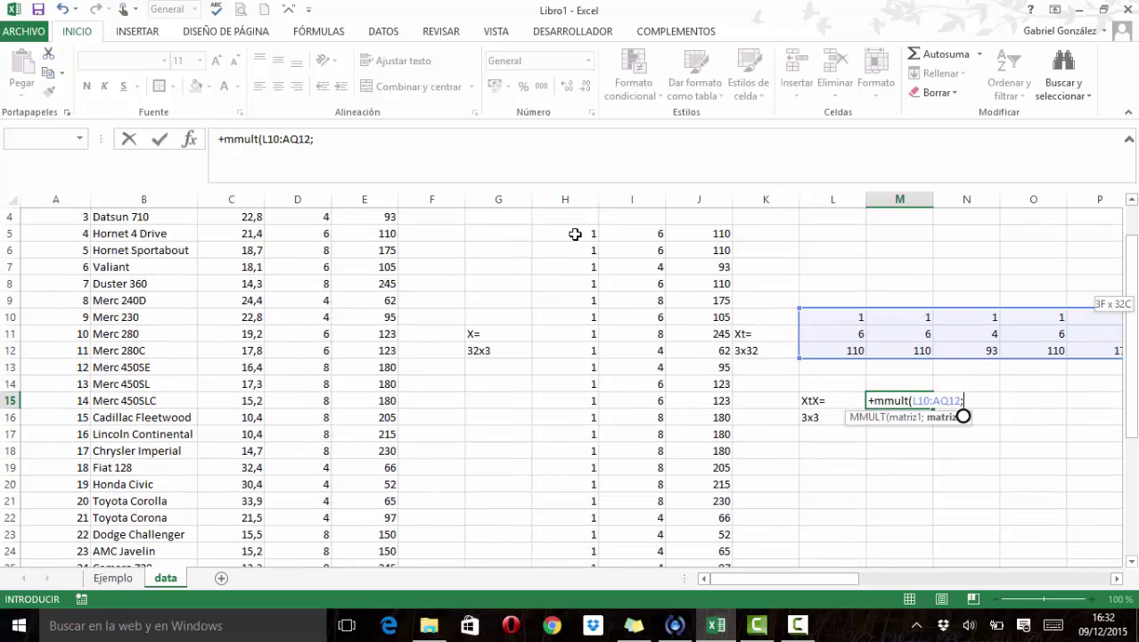
{"action": "left_click_drag", "start_coordinate": [575, 234], "coordinate": [574, 233]}
{"action": "key", "text": "ctrl+shift+Right"}
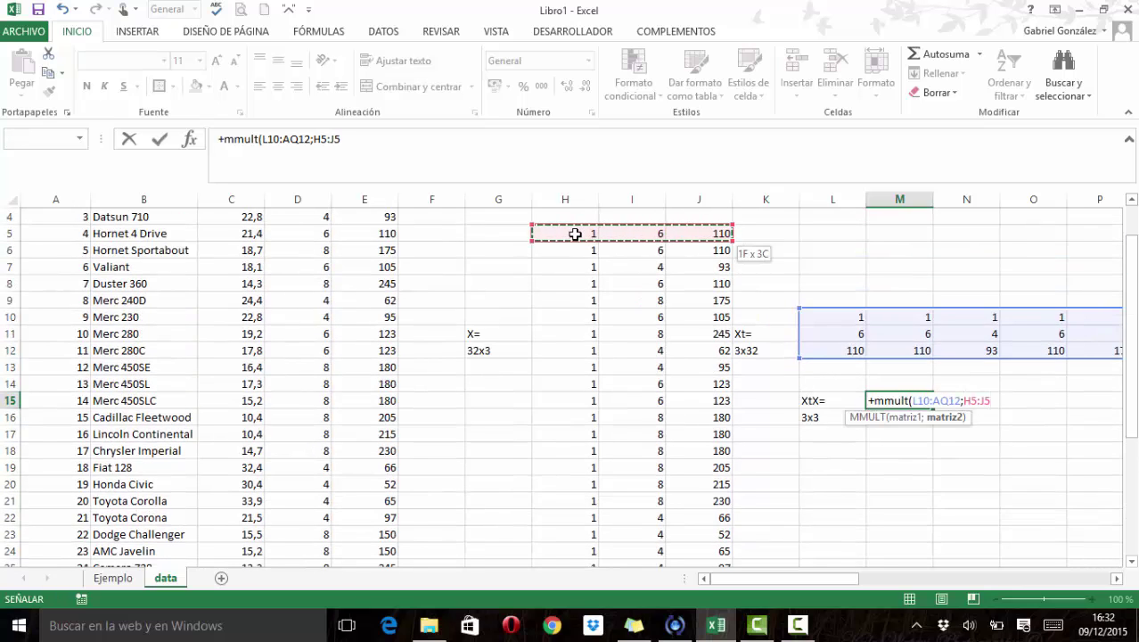
{"action": "key", "text": "ctrl+shift+Down"}
{"action": "key", "text": "ctrl+shift+Return"}
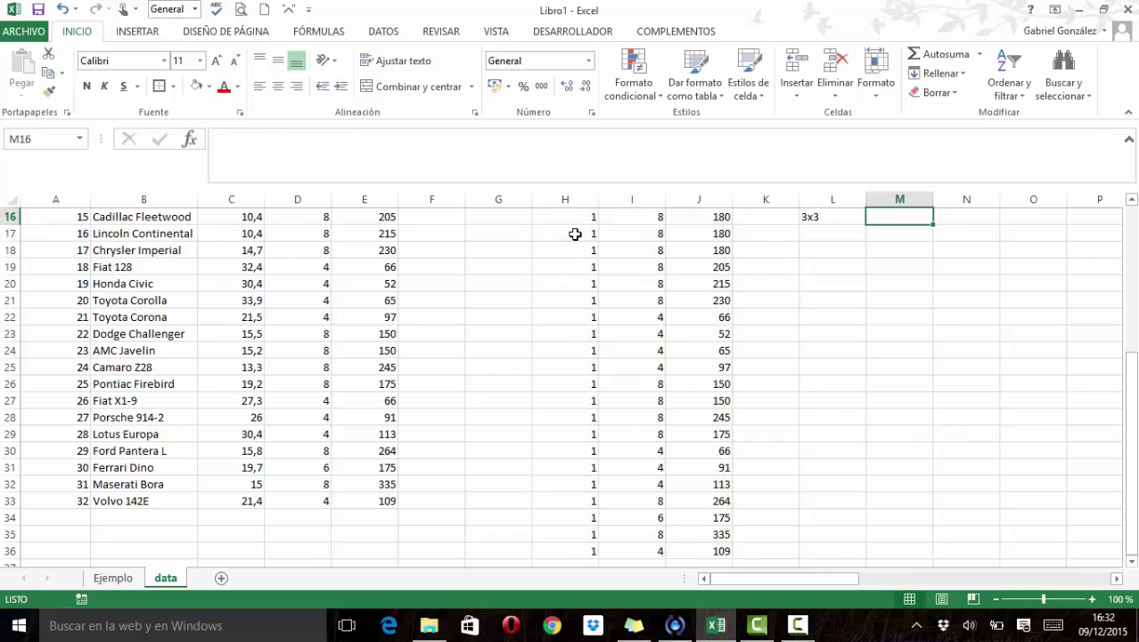
Step: Check the MMULT formula cell M15 and the cells around it where the 3x3 product belongs
{"action": "key", "text": "Up"}
{"action": "key", "text": "Up"}
{"action": "key", "text": "Up"}
{"action": "key", "text": "Up"}
{"action": "key", "text": "Down"}
{"action": "key", "text": "Down"}
{"action": "key", "text": "Down"}
{"action": "key", "text": "Down"}
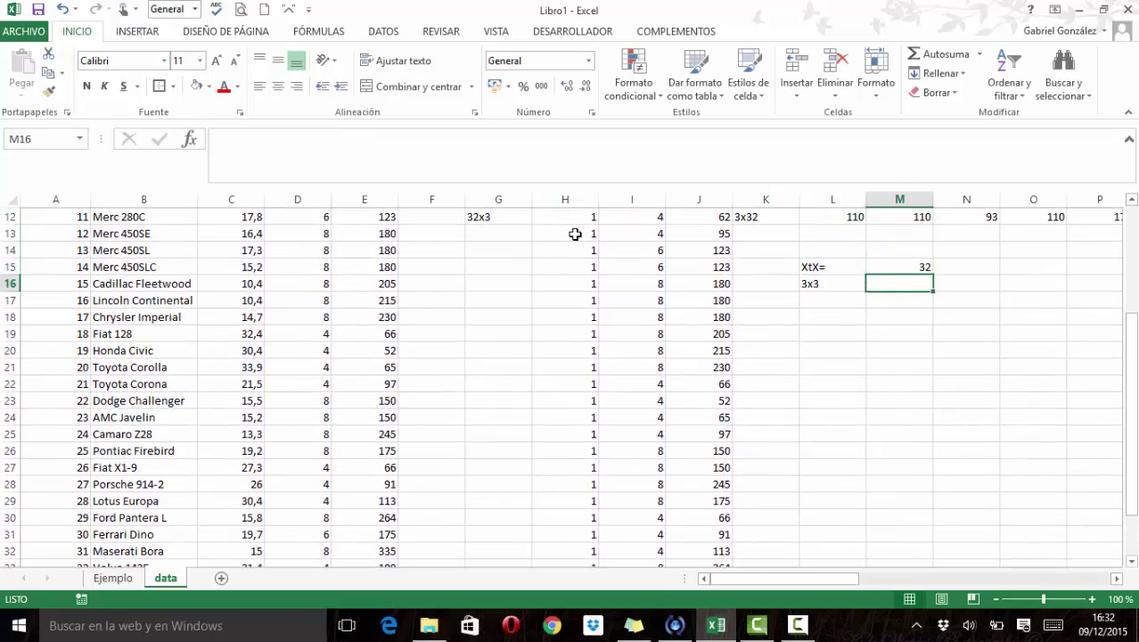
{"action": "key", "text": "Right"}
{"action": "key", "text": "Up"}
{"action": "key", "text": "Right"}
{"action": "key", "text": "Right"}
{"action": "scroll", "coordinate": [575, 233], "scroll_direction": "right", "scroll_amount": 1}
{"action": "key", "text": "Left"}
{"action": "key", "text": "Left"}
{"action": "key", "text": "Left"}
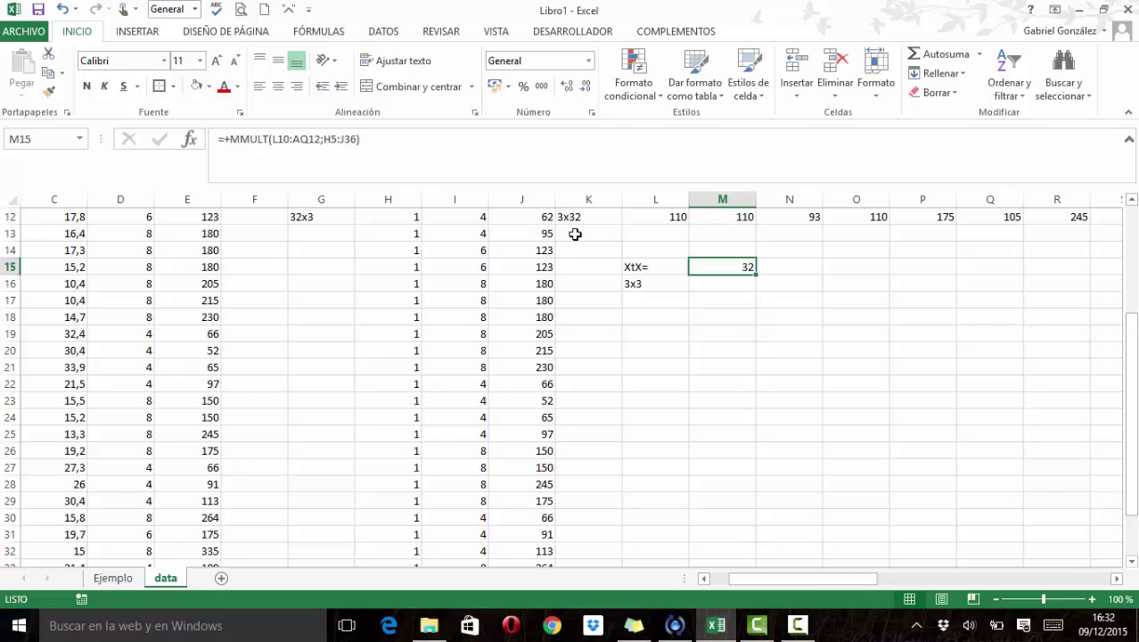
Step: Extend the MMULT formula from cell M15 as an array formula over the 3x3 range M15:O17
{"action": "key", "text": "shift+Right"}
{"action": "key", "text": "shift+Right"}
{"action": "key", "text": "shift+Down"}
{"action": "key", "text": "shift+Down"}
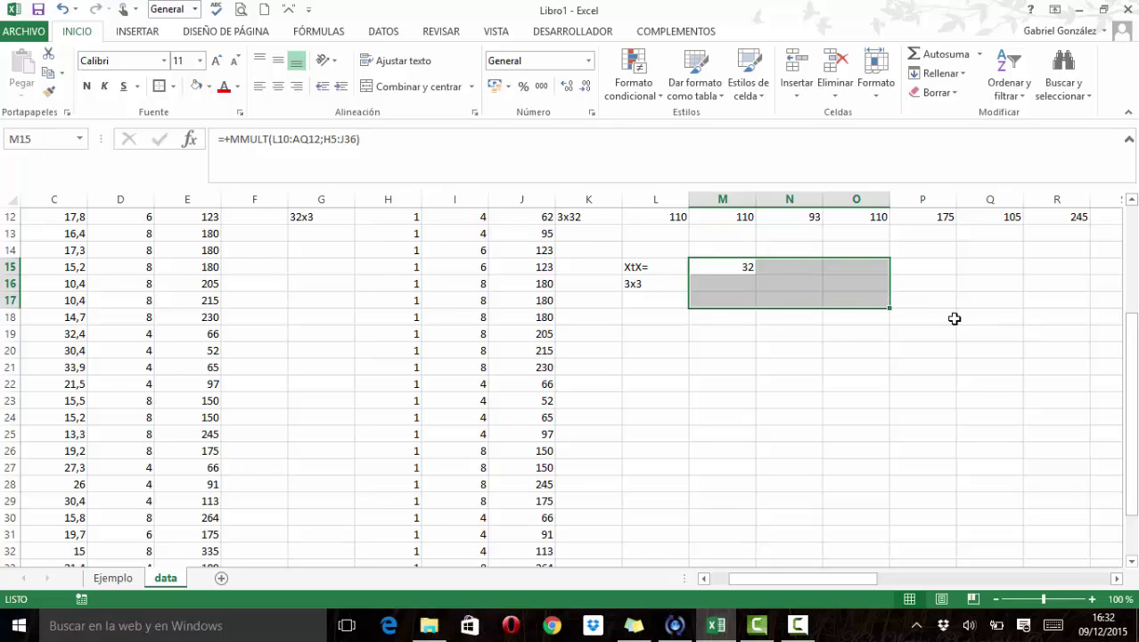
{"action": "left_click", "coordinate": [506, 156]}
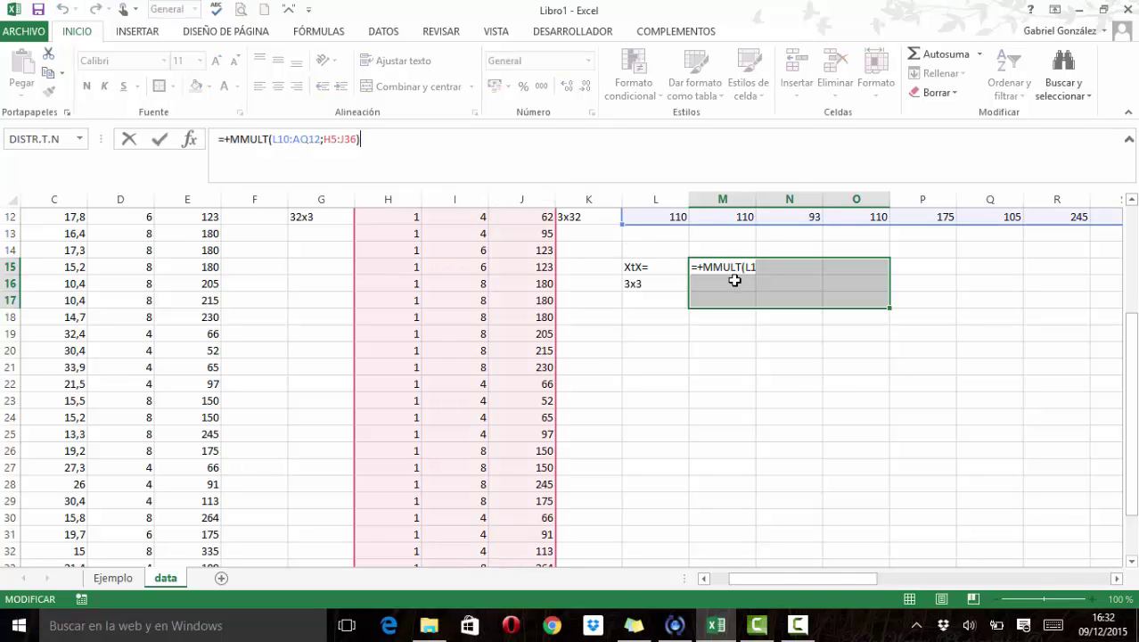
{"action": "key", "text": "ctrl+shift+Return"}
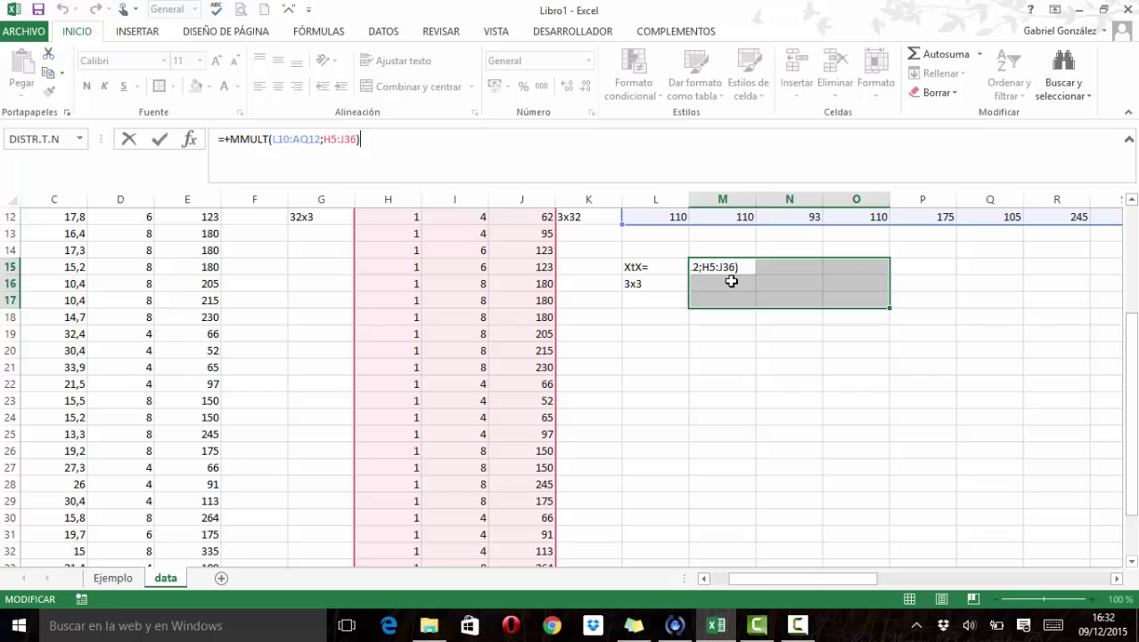
{"action": "key", "text": "ctrl+shift+Return"}
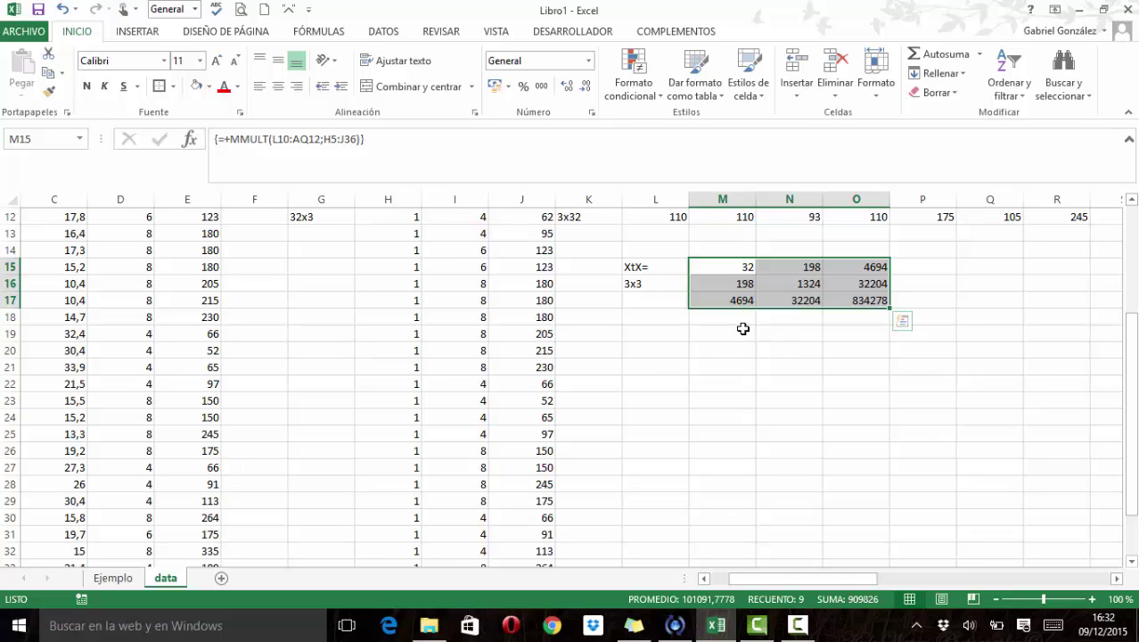
Step: Examine the diagonal entries of the XtX matrix and compare its off-diagonal entries N15 and M16 for symmetry
{"action": "scroll", "coordinate": [742, 328], "scroll_direction": "up", "scroll_amount": 3}
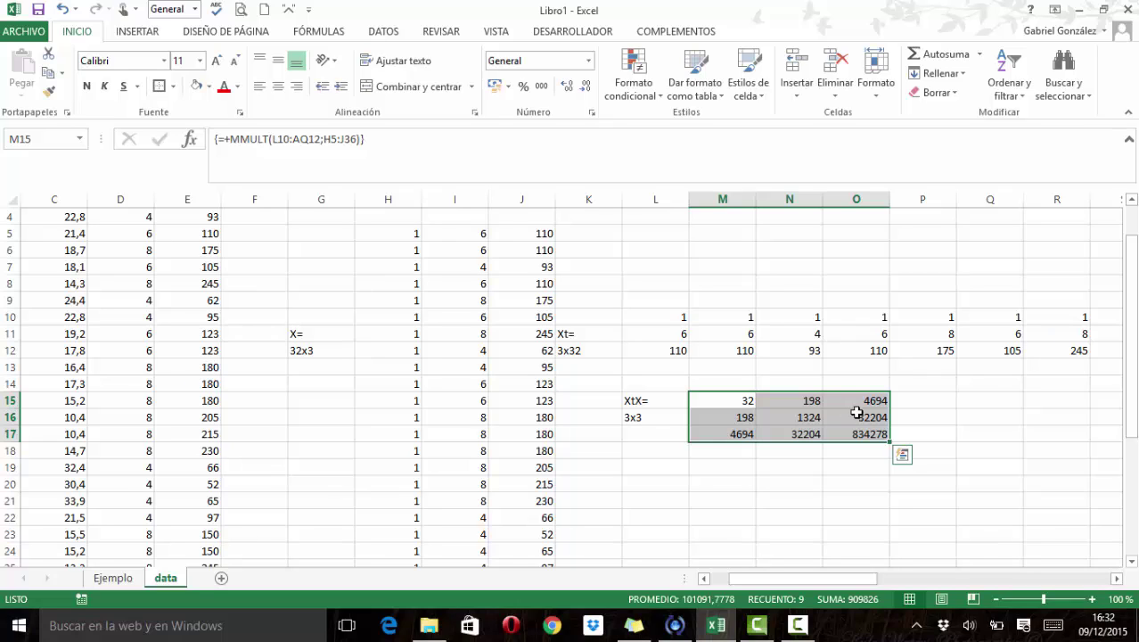
{"action": "left_click", "coordinate": [722, 400]}
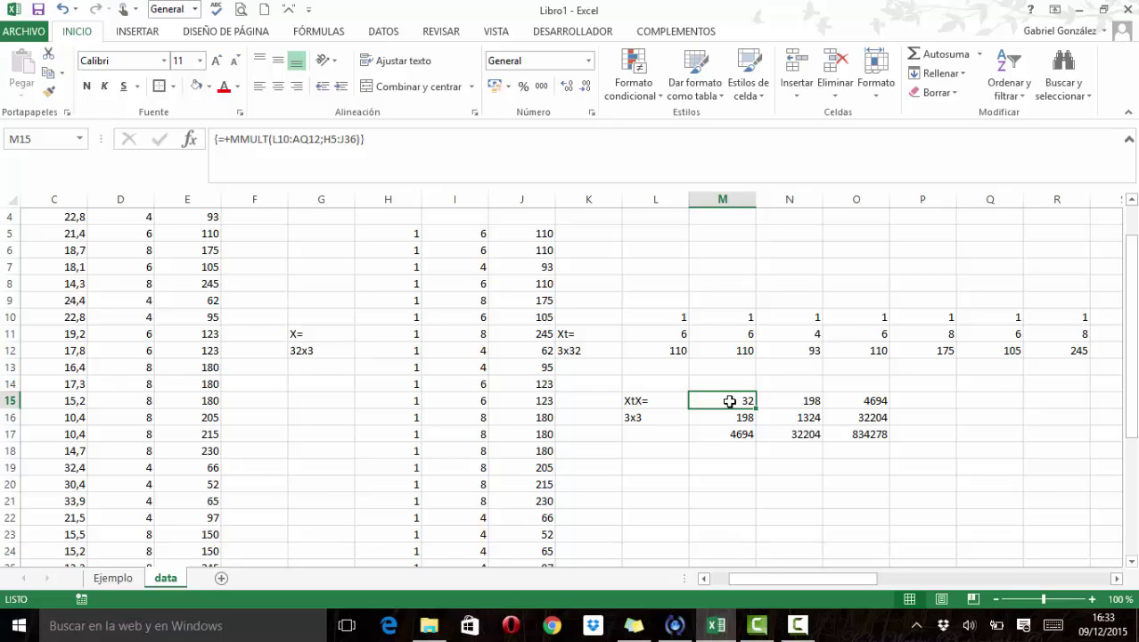
{"action": "left_click", "coordinate": [809, 421]}
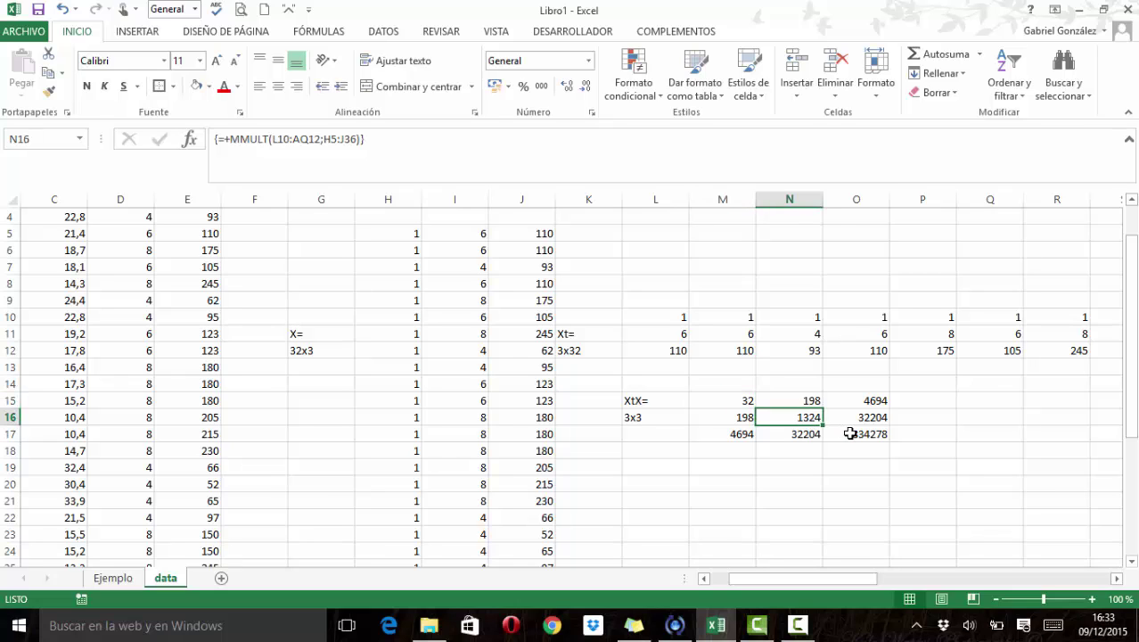
{"action": "left_click", "coordinate": [846, 433]}
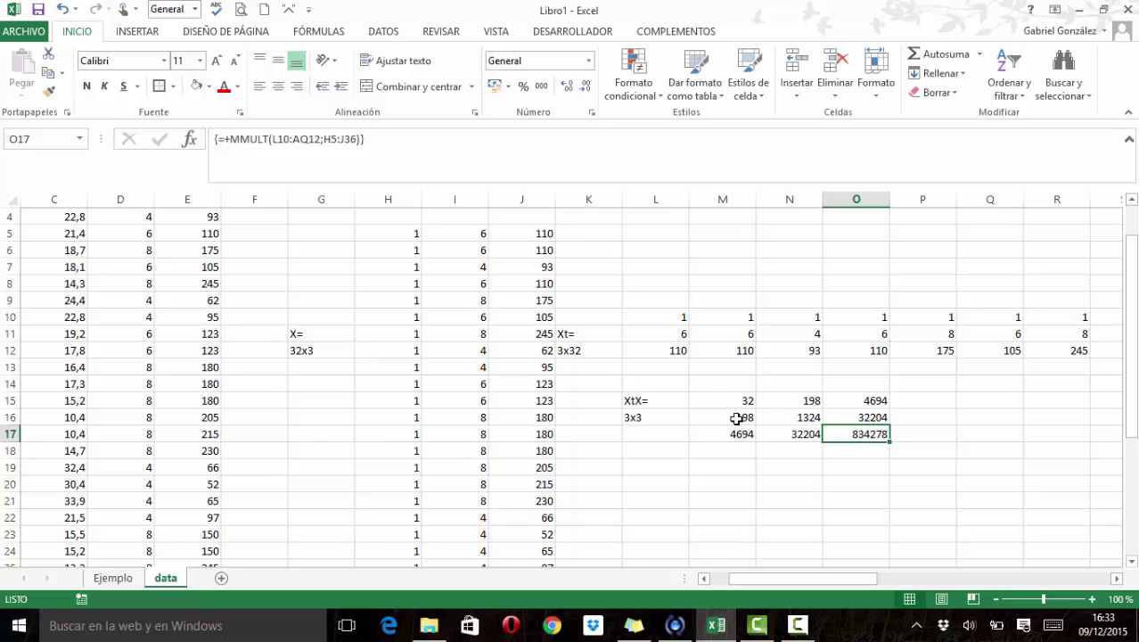
{"action": "left_click", "coordinate": [634, 400]}
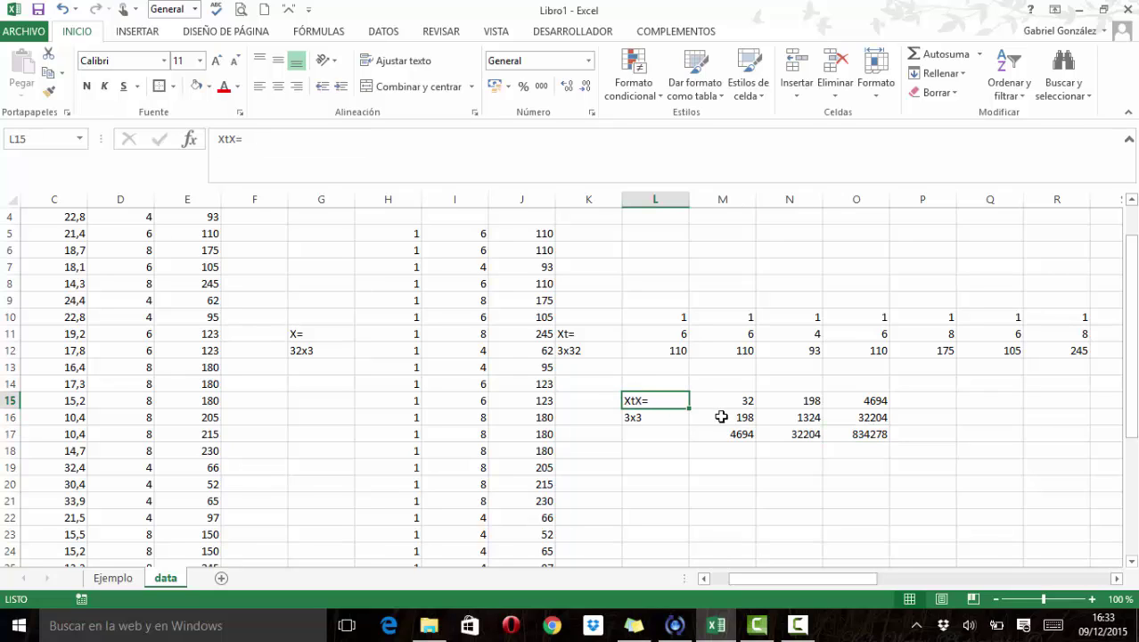
{"action": "left_click", "coordinate": [782, 400]}
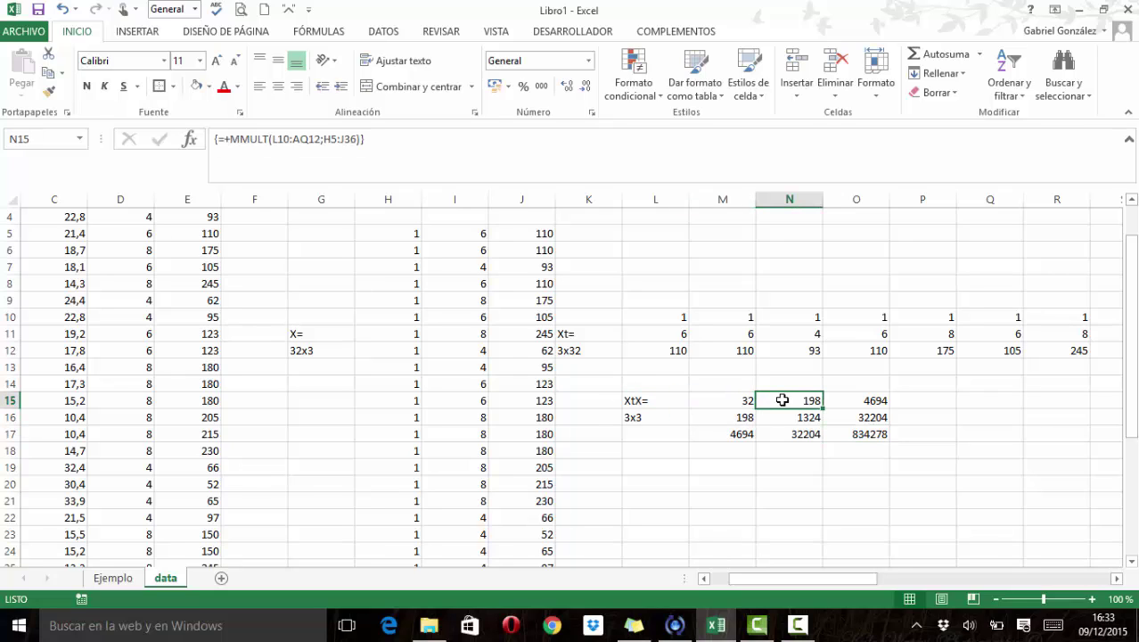
{"action": "left_click", "coordinate": [745, 418]}
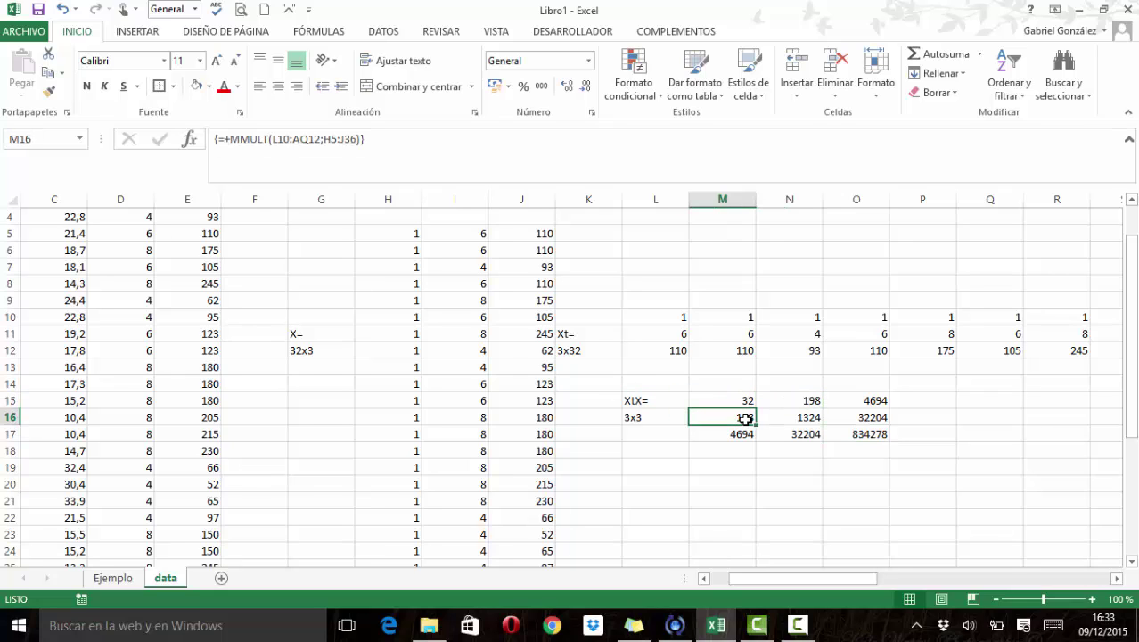
Step: Compare the off-diagonal XtX entries O15 with M17 and O16 with N17 for symmetry
{"action": "left_click", "coordinate": [860, 400]}
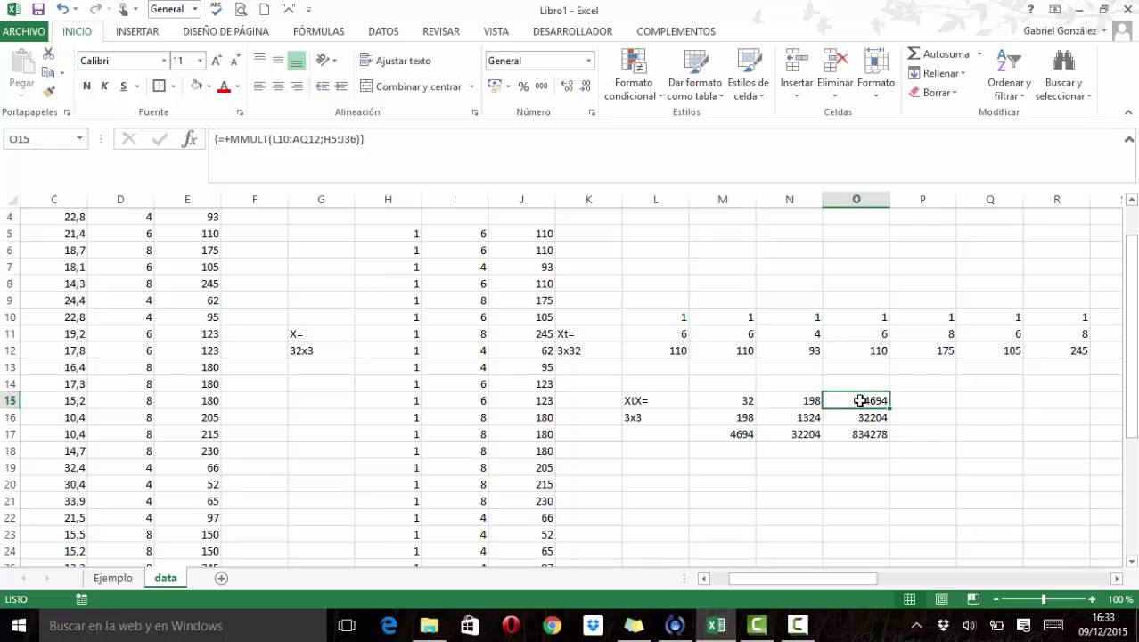
{"action": "left_click", "coordinate": [737, 433]}
{"action": "left_click", "coordinate": [863, 417]}
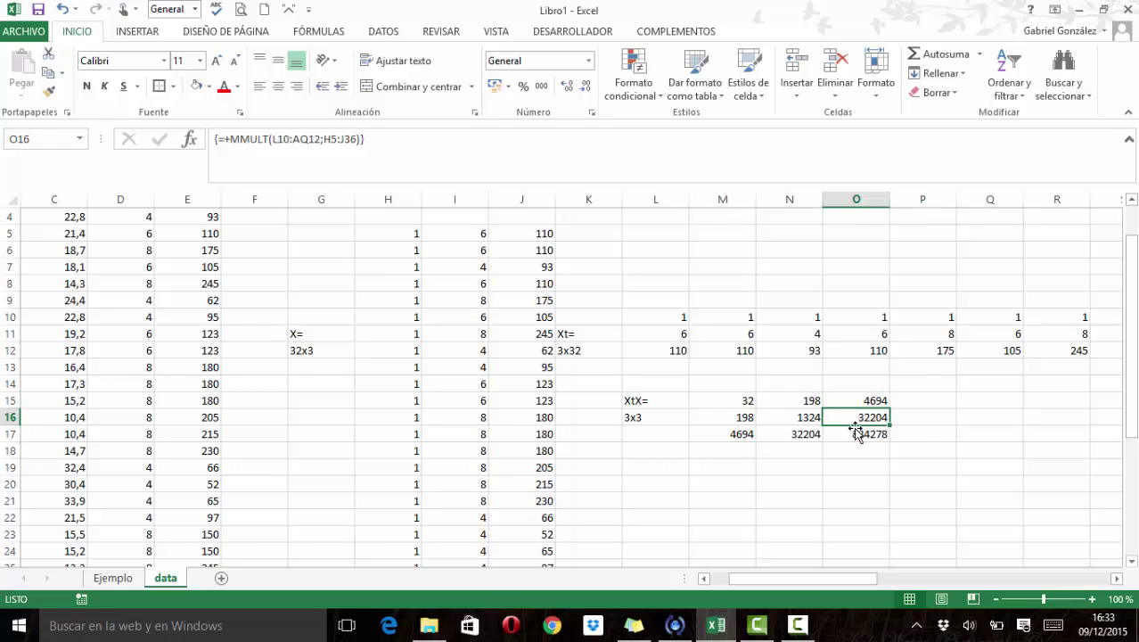
{"action": "left_click", "coordinate": [809, 435]}
Step: Enter the label "XtX_inv=" in cell L20 below the XtX matrix
{"action": "left_click", "coordinate": [738, 480]}
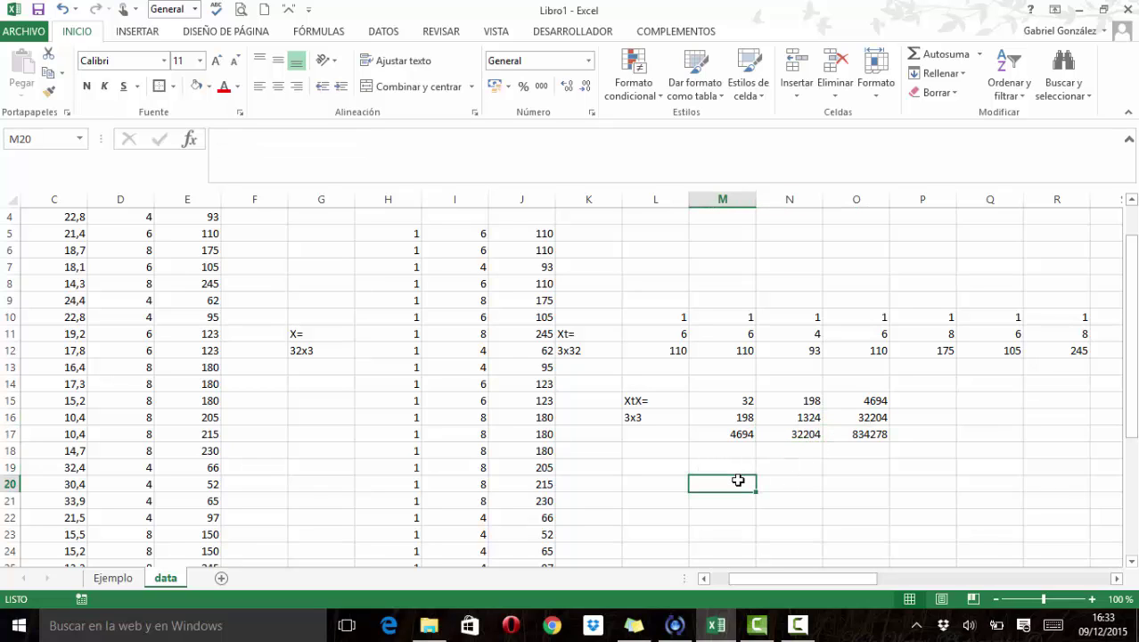
{"action": "key", "text": "Left"}
{"action": "scroll", "coordinate": [737, 476], "scroll_direction": "up", "scroll_amount": 1}
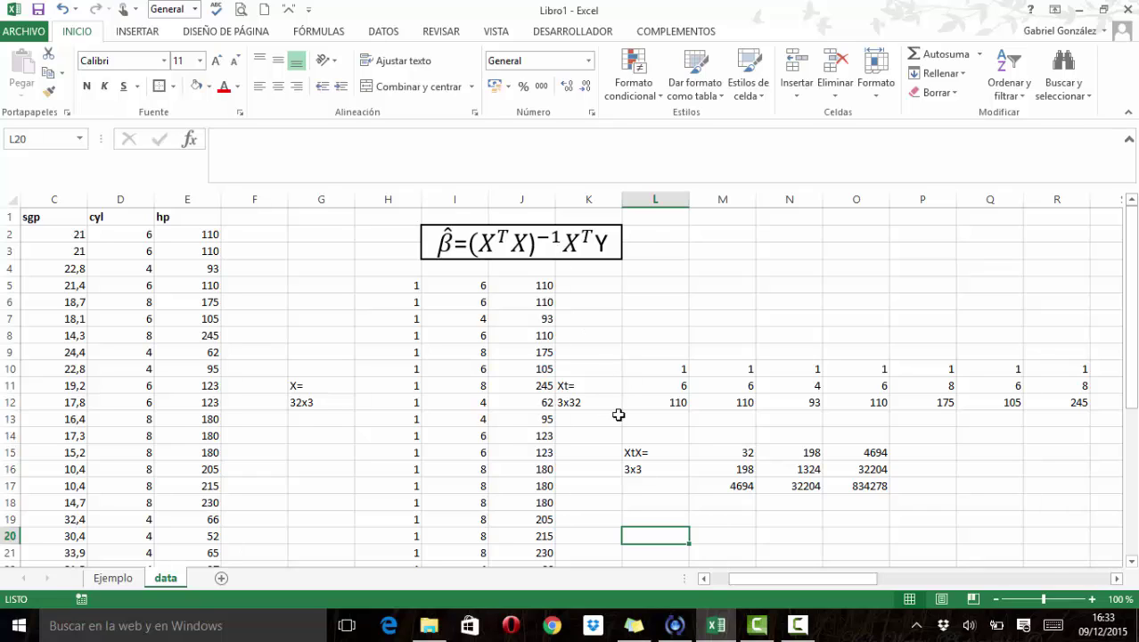
{"action": "type", "text": "Xt"}
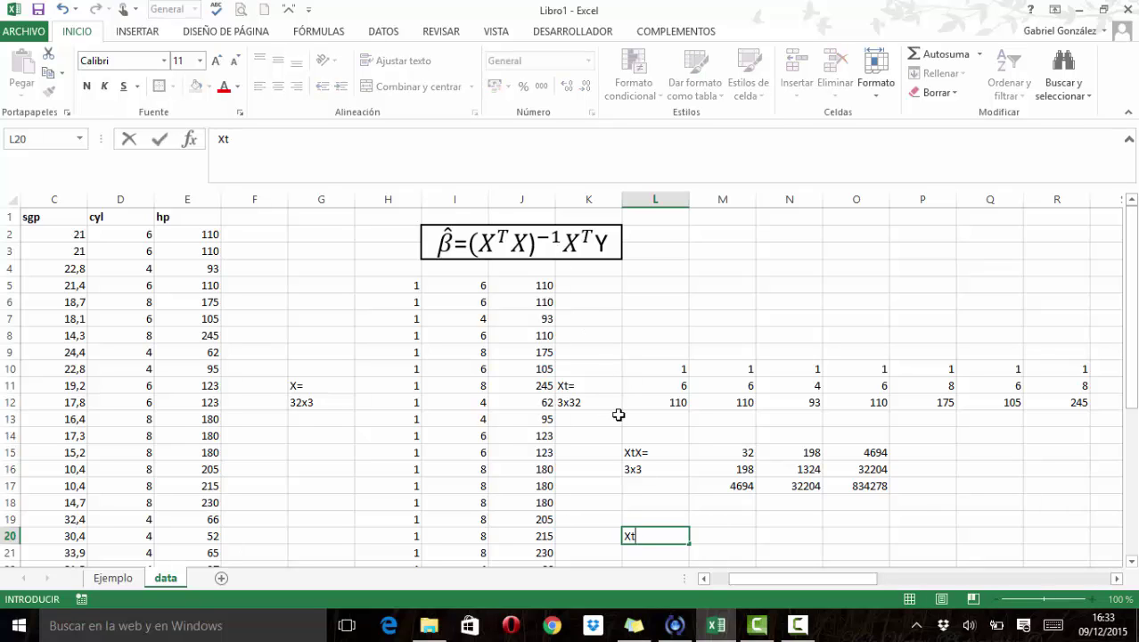
{"action": "type", "text": "X_i"}
{"action": "type", "text": "nv="}
{"action": "key", "text": "Tab"}
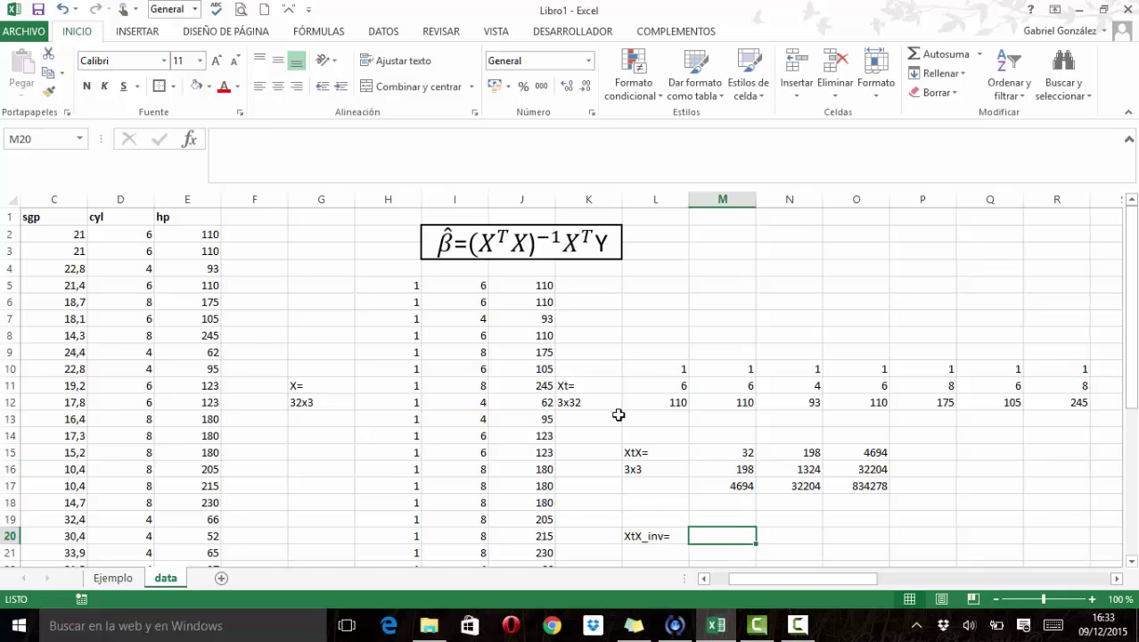
Step: Enter a MINVERSA formula in cell M19 that inverts the XtX matrix M15:O17
{"action": "key", "text": "Up"}
{"action": "type", "text": "+"}
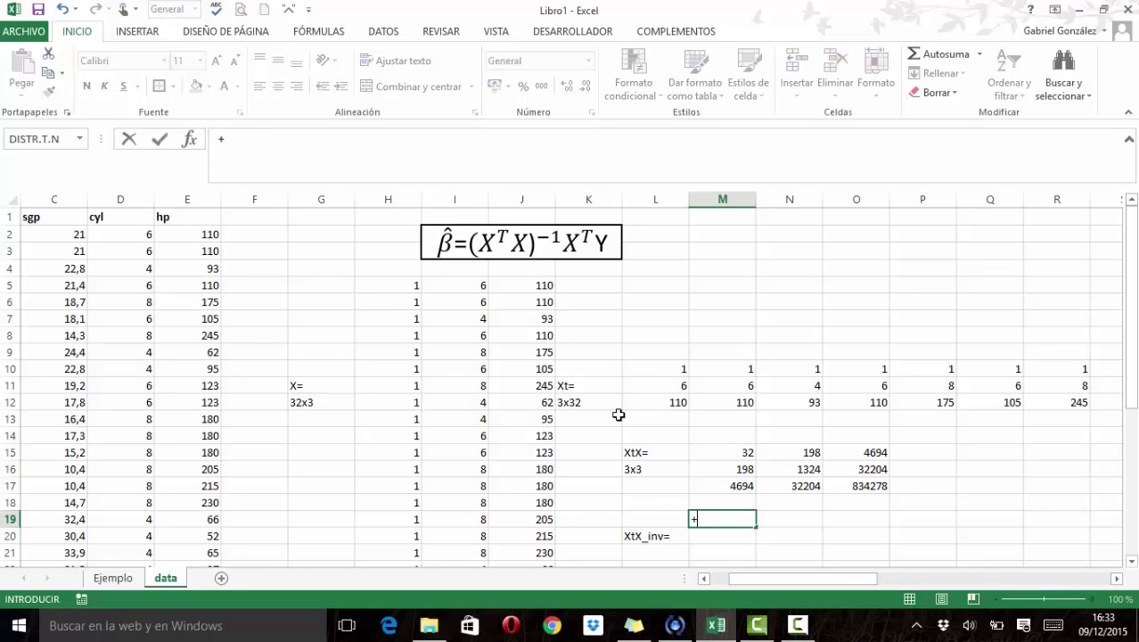
{"action": "type", "text": "minversa"}
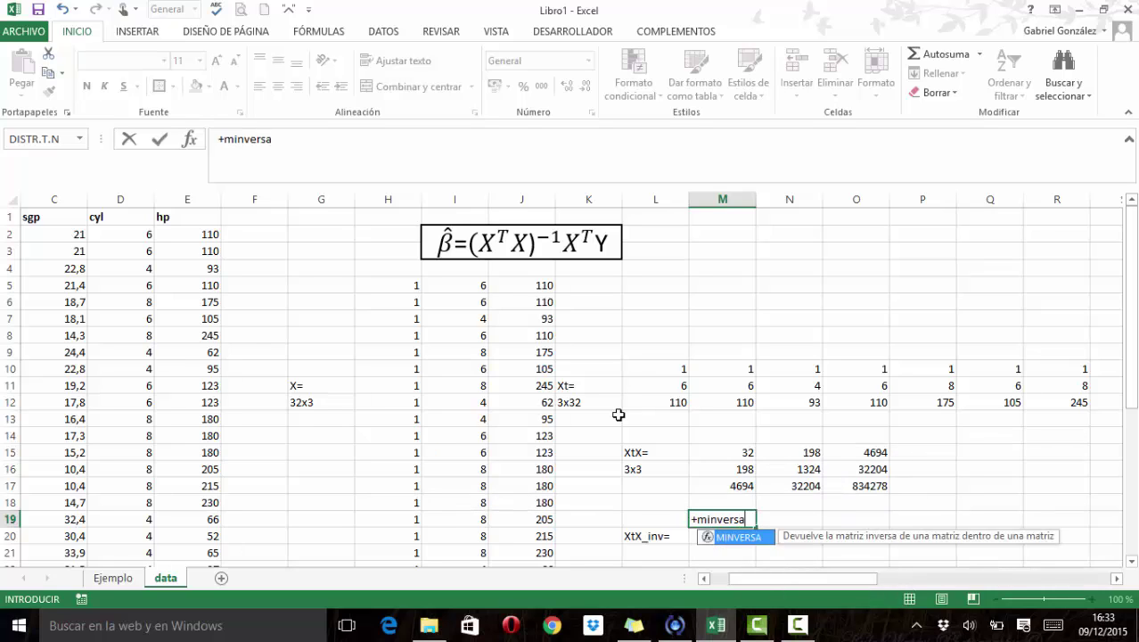
{"action": "type", "text": "("}
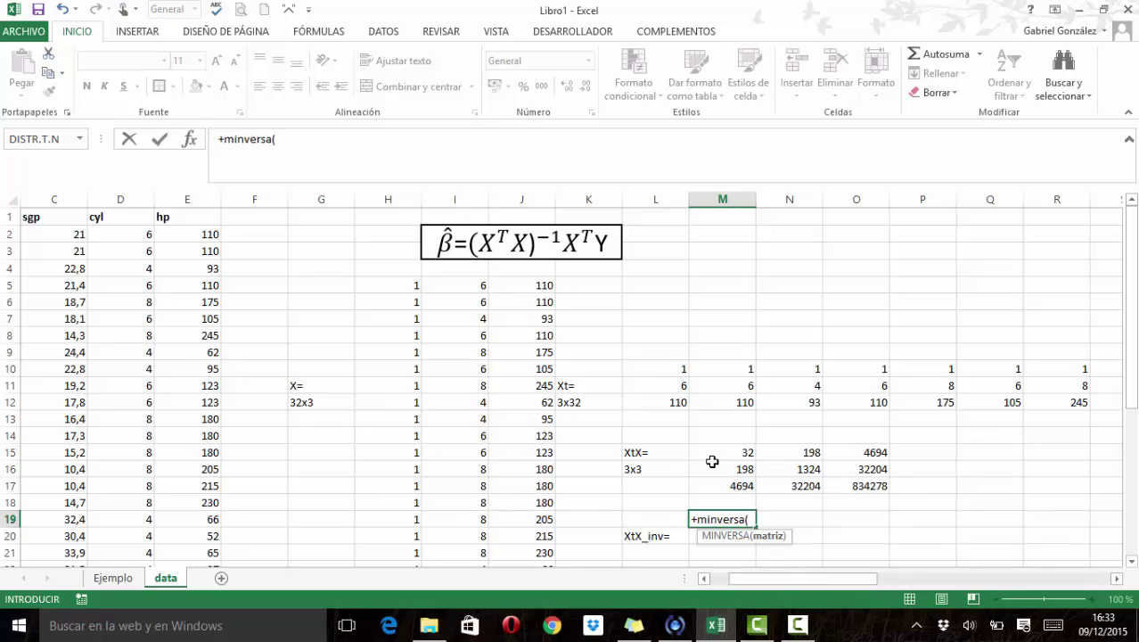
{"action": "left_click_drag", "start_coordinate": [740, 452], "coordinate": [842, 481]}
{"action": "key", "text": "Return"}
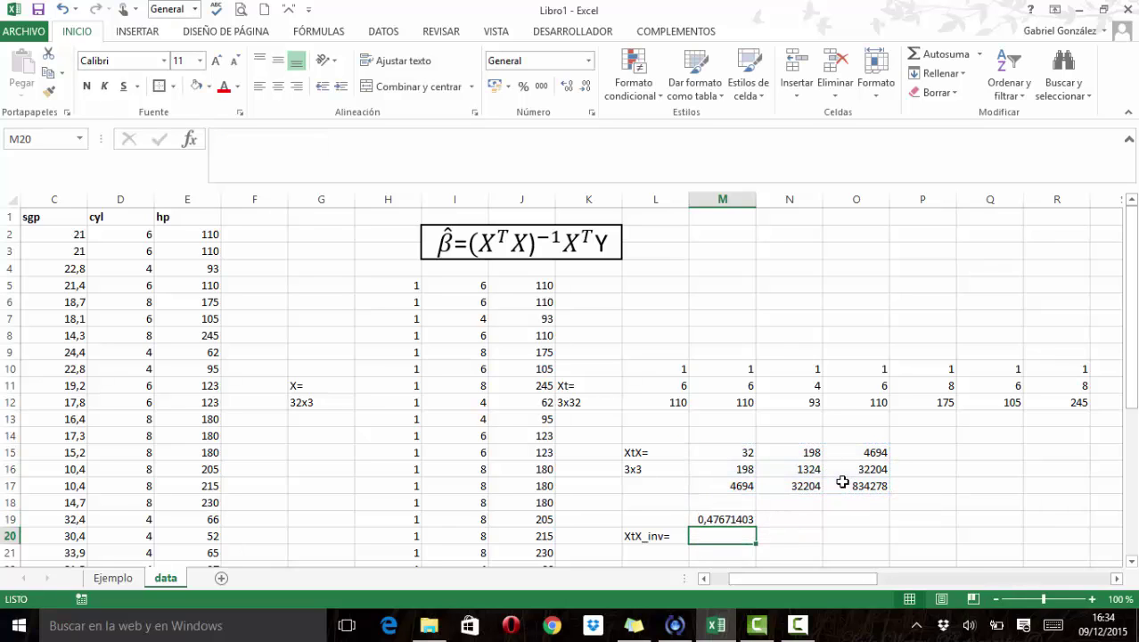
Step: Extend the MINVERSA formula from cell M19 as an array formula over the 3x3 range M19:O21
{"action": "key", "text": "Up"}
{"action": "key", "text": "shift+Right"}
{"action": "key", "text": "shift+Right"}
{"action": "key", "text": "shift+Down"}
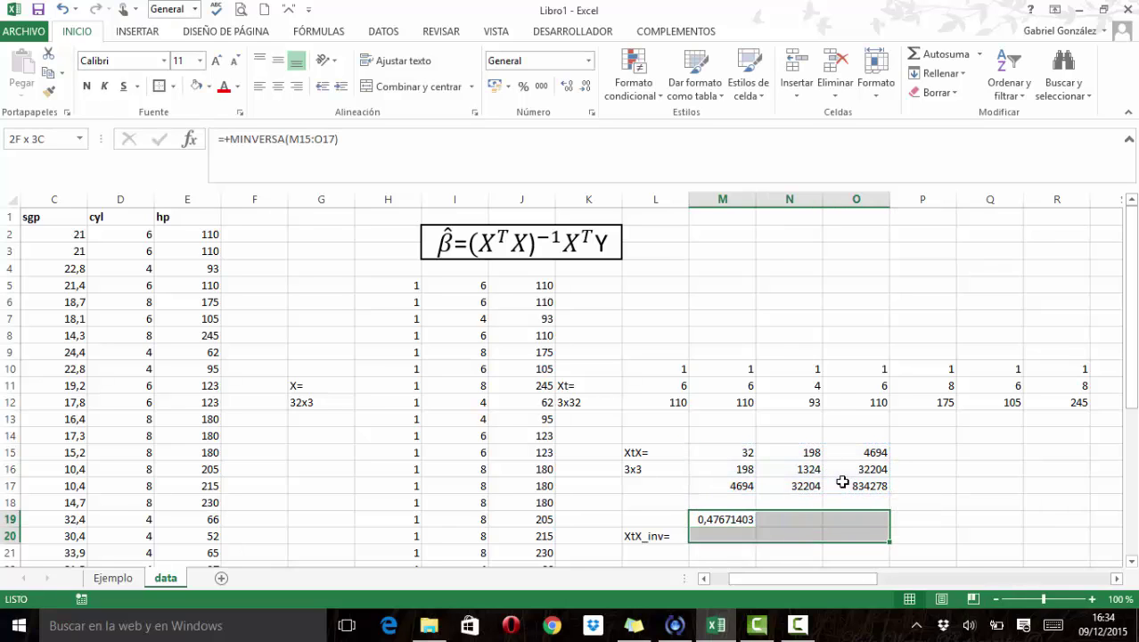
{"action": "key", "text": "shift+Down"}
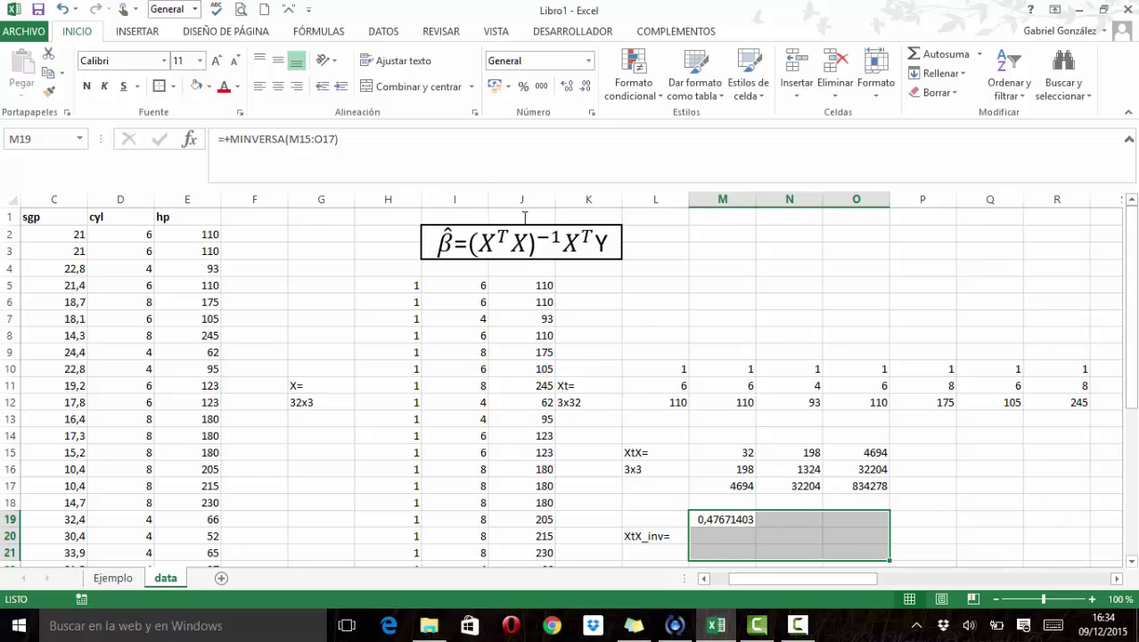
{"action": "left_click", "coordinate": [435, 150]}
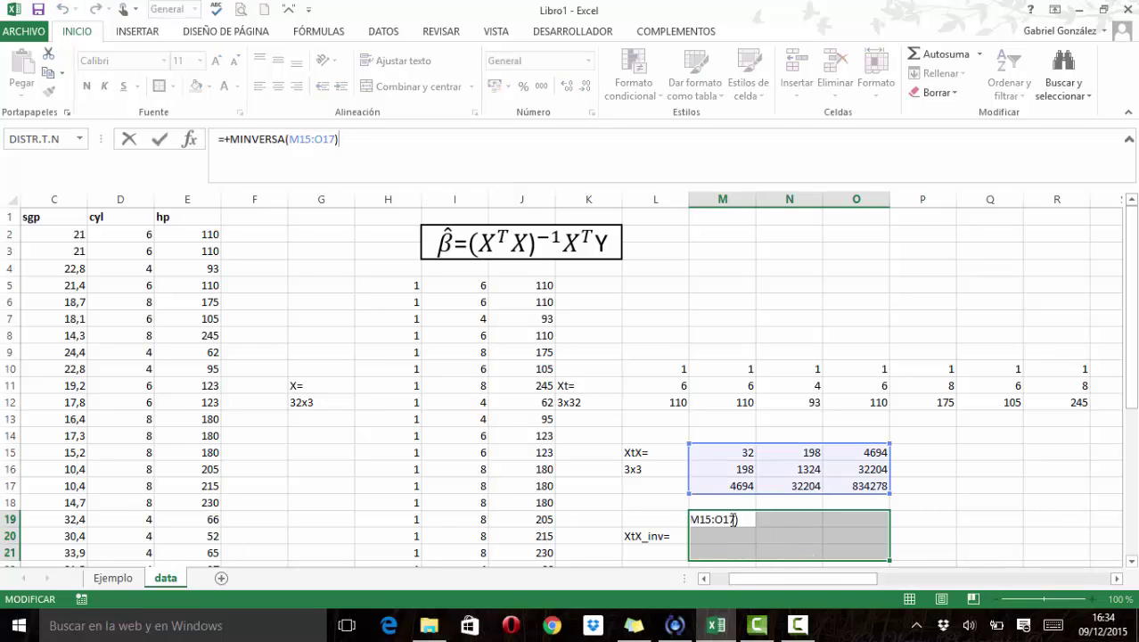
{"action": "key", "text": "ctrl+shift+Return"}
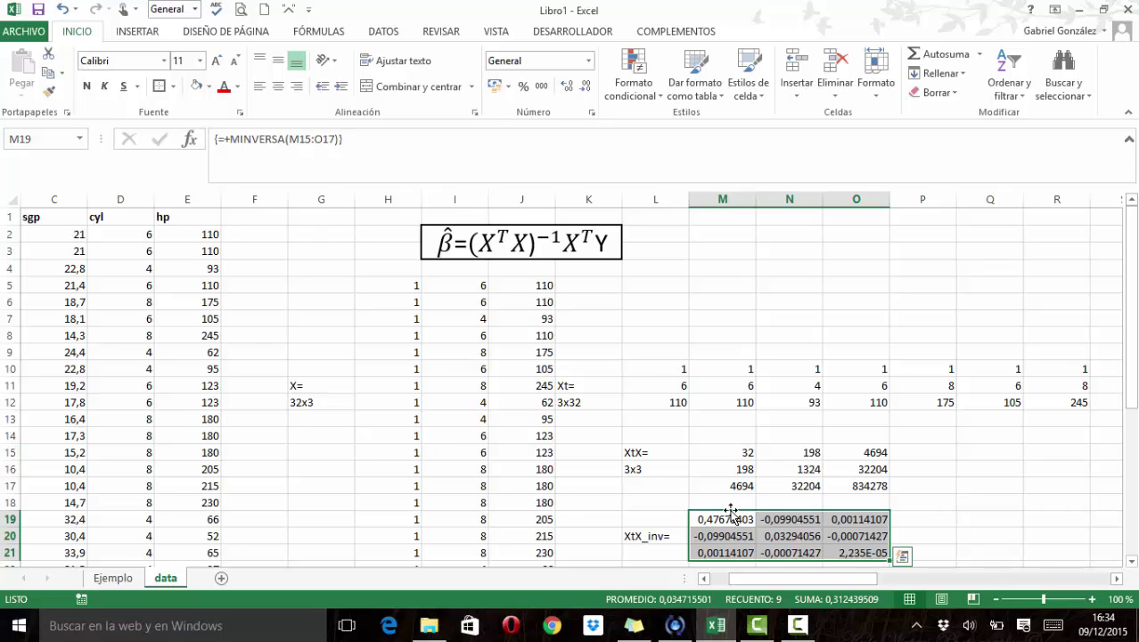
Step: Note the inverse matrix's dimensions as 3x3 in cell L21, under its label
{"action": "left_click", "coordinate": [642, 553]}
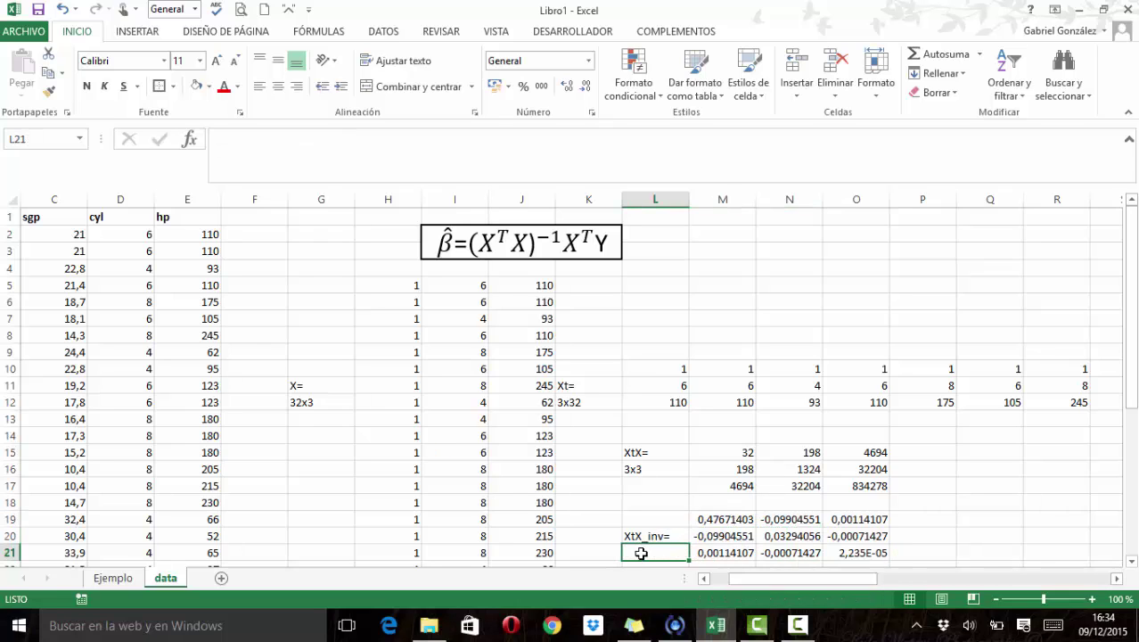
{"action": "type", "text": "3x3"}
{"action": "key", "text": "Return"}
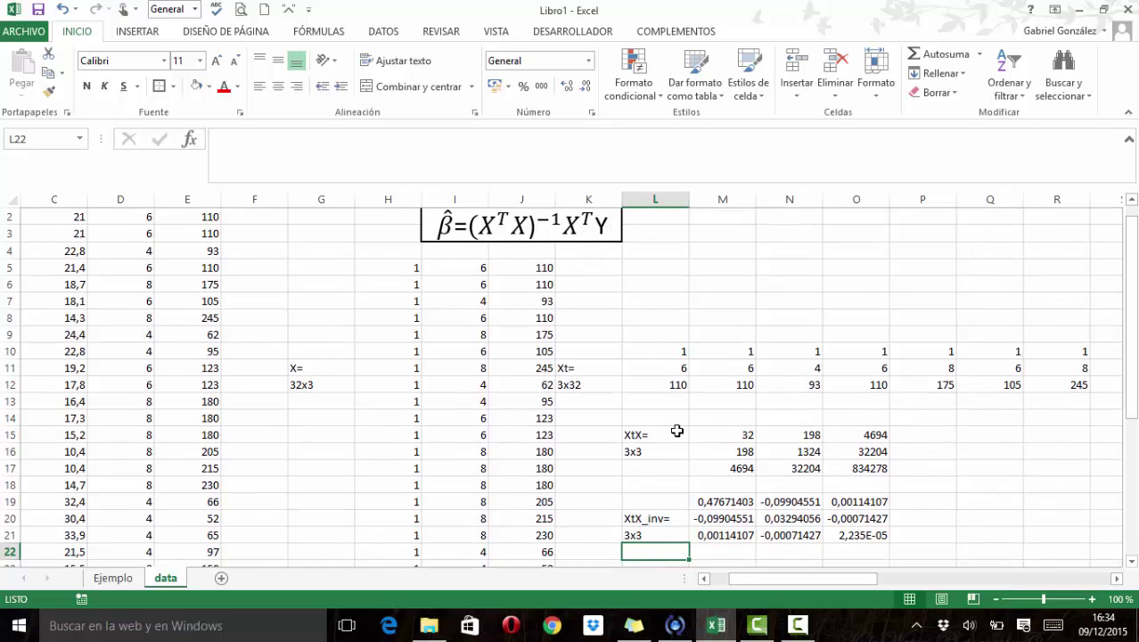
Step: Enter the label text "Xt" in cell L23 below the inverse matrix
{"action": "key", "text": "Down"}
{"action": "key", "text": "Down"}
{"action": "key", "text": "Up"}
{"action": "type", "text": "X"}
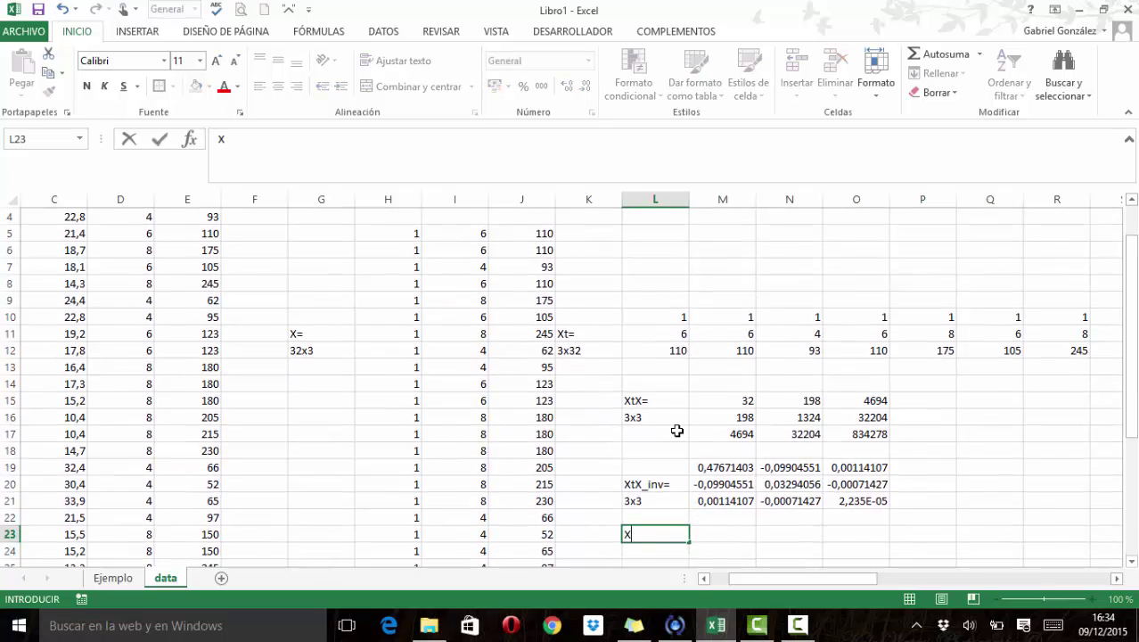
{"action": "key", "text": "Up"}
Step: Examine the transposed matrix Xt that starts in cells L10:L12 as the first factor of the next product
{"action": "key", "text": "Up"}
{"action": "key", "text": "Up"}
{"action": "key", "text": "Up"}
{"action": "key", "text": "Up"}
{"action": "key", "text": "Up"}
{"action": "key", "text": "Up"}
{"action": "key", "text": "Up"}
{"action": "key", "text": "Up"}
{"action": "key", "text": "Up"}
{"action": "key", "text": "Up"}
{"action": "key", "text": "Up"}
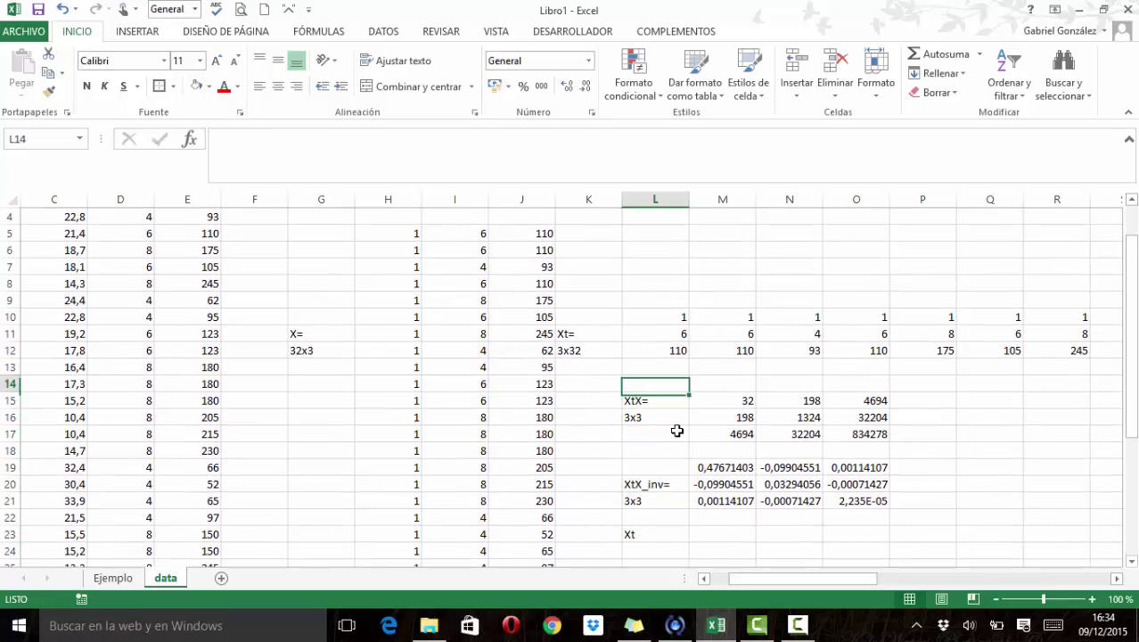
{"action": "key", "text": "Up"}
{"action": "key", "text": "shift+Down"}
{"action": "key", "text": "shift+Down"}
{"action": "key", "text": "ctrl+shift+Right"}
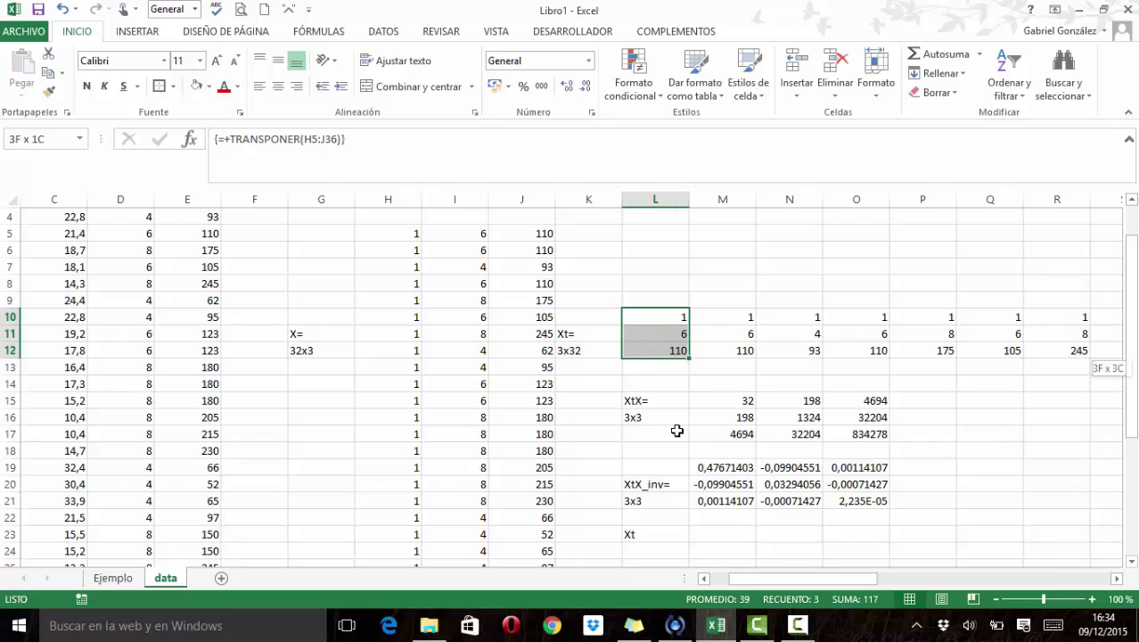
Step: Examine the sgp data column starting at cell C2 as the Y vector for the next product
{"action": "key", "text": "Left"}
{"action": "key", "text": "Left"}
{"action": "key", "text": "Left"}
{"action": "key", "text": "Left"}
{"action": "key", "text": "Left"}
{"action": "key", "text": "Left"}
{"action": "key", "text": "Left"}
{"action": "key", "text": "Left"}
{"action": "key", "text": "Left"}
{"action": "key", "text": "Left"}
{"action": "key", "text": "Left"}
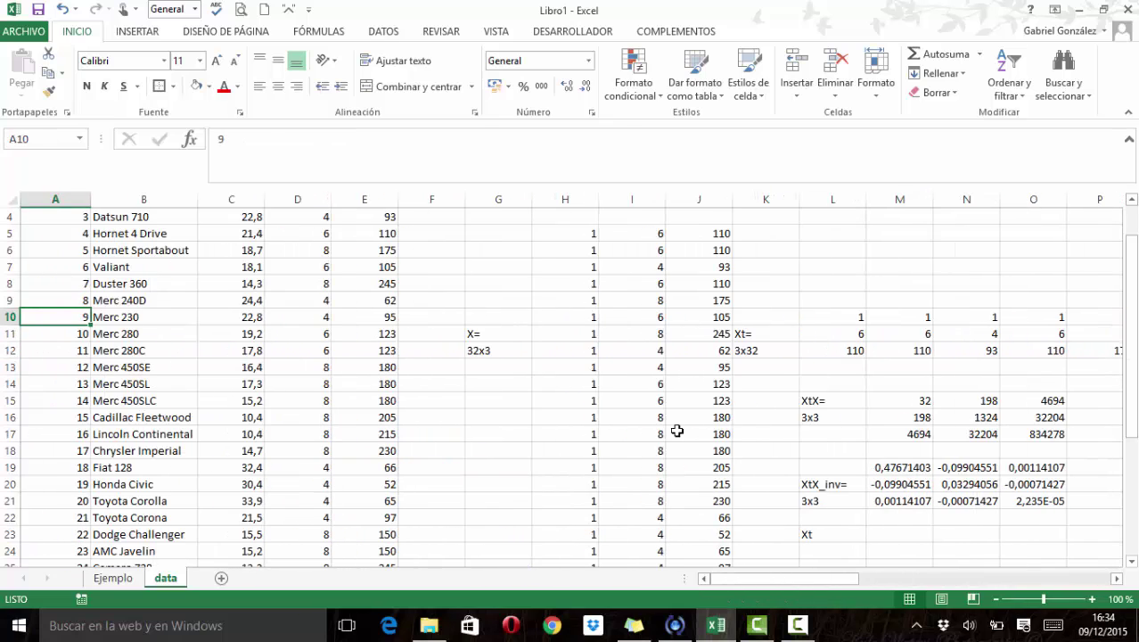
{"action": "key", "text": "Up"}
{"action": "key", "text": "Right"}
{"action": "key", "text": "Up"}
{"action": "key", "text": "Up"}
{"action": "key", "text": "Up"}
{"action": "key", "text": "Up"}
{"action": "key", "text": "Up"}
{"action": "key", "text": "Up"}
{"action": "key", "text": "Up"}
{"action": "key", "text": "Right"}
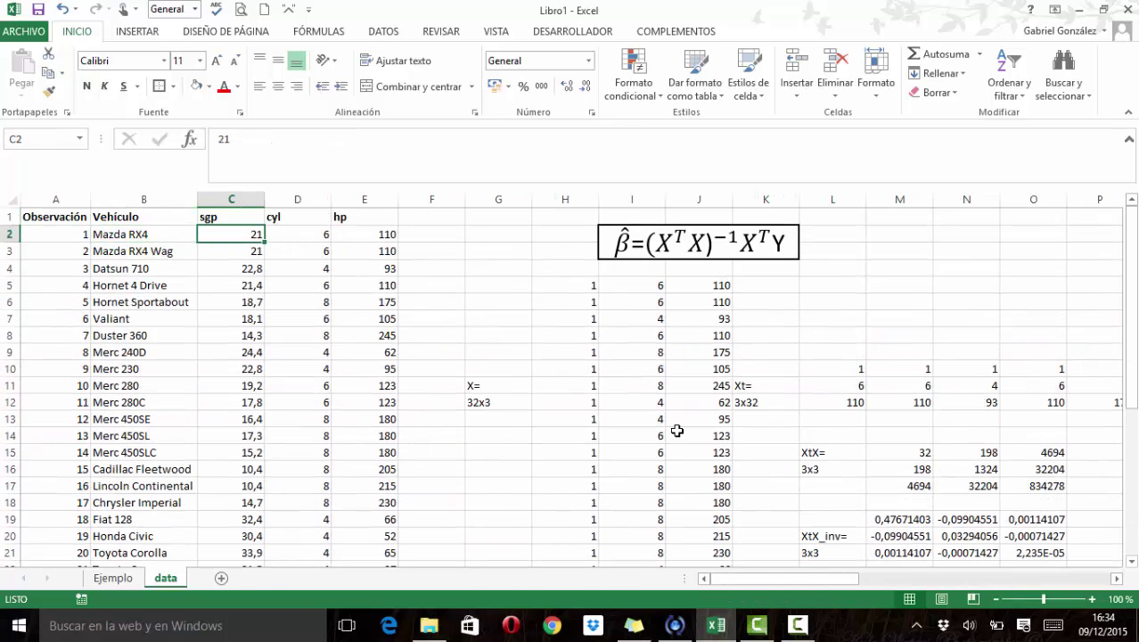
{"action": "key", "text": "Up"}
{"action": "key", "text": "Down"}
{"action": "scroll", "coordinate": [570, 383], "scroll_direction": "down", "scroll_amount": 3}
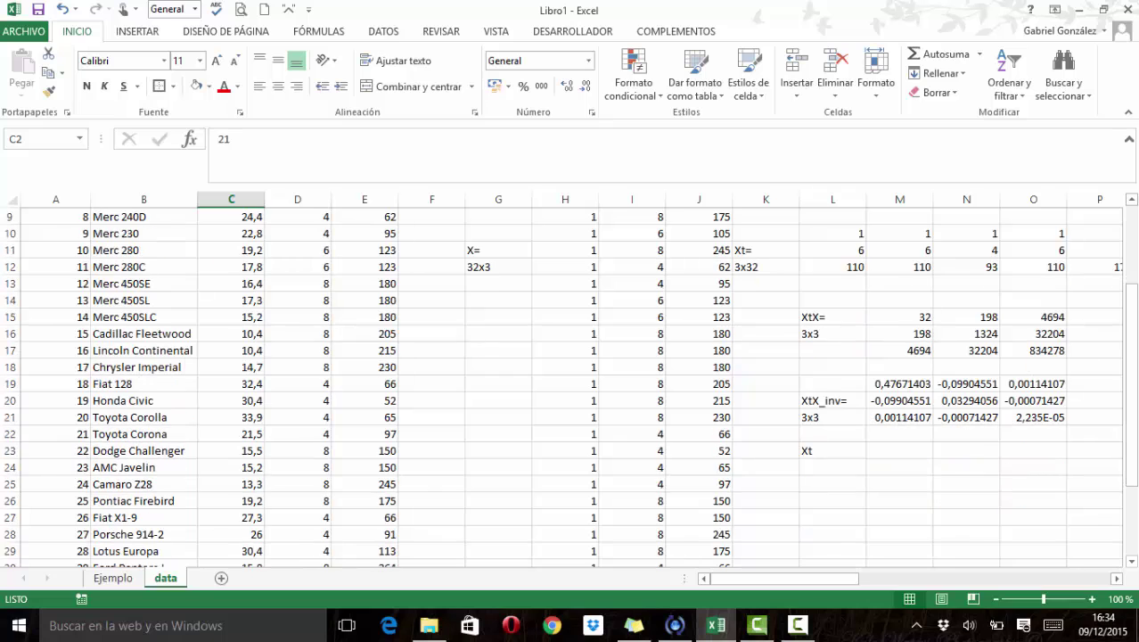
Step: Complete the label in cell L23 so it reads "XtY="
{"action": "left_click", "coordinate": [829, 462]}
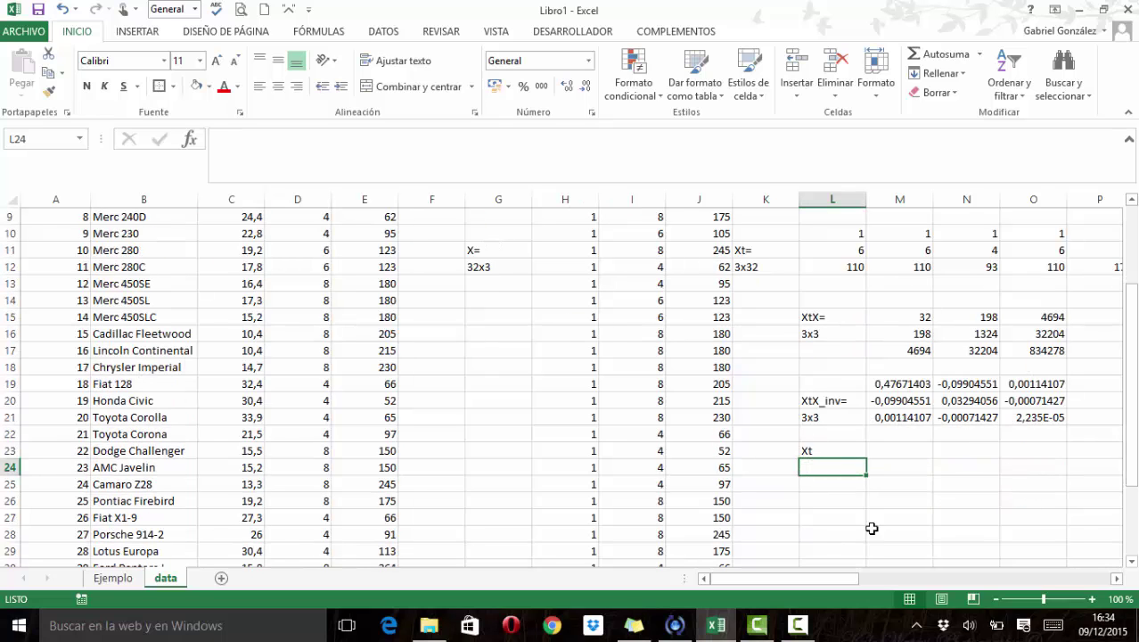
{"action": "left_click", "coordinate": [834, 453]}
{"action": "left_click", "coordinate": [353, 174]}
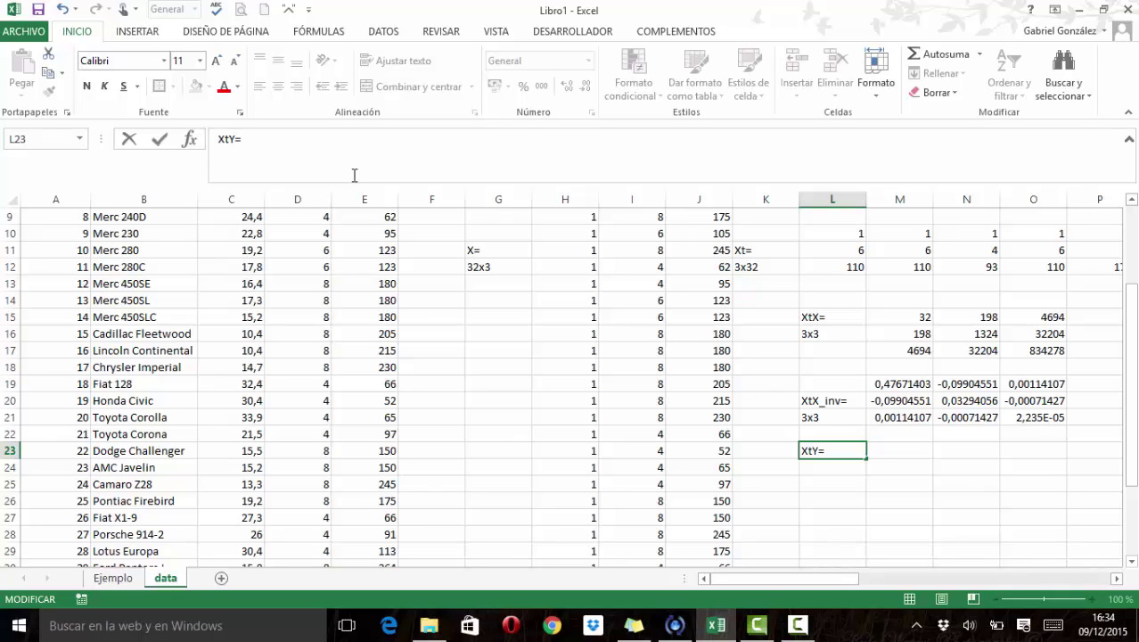
{"action": "key", "text": "Tab"}
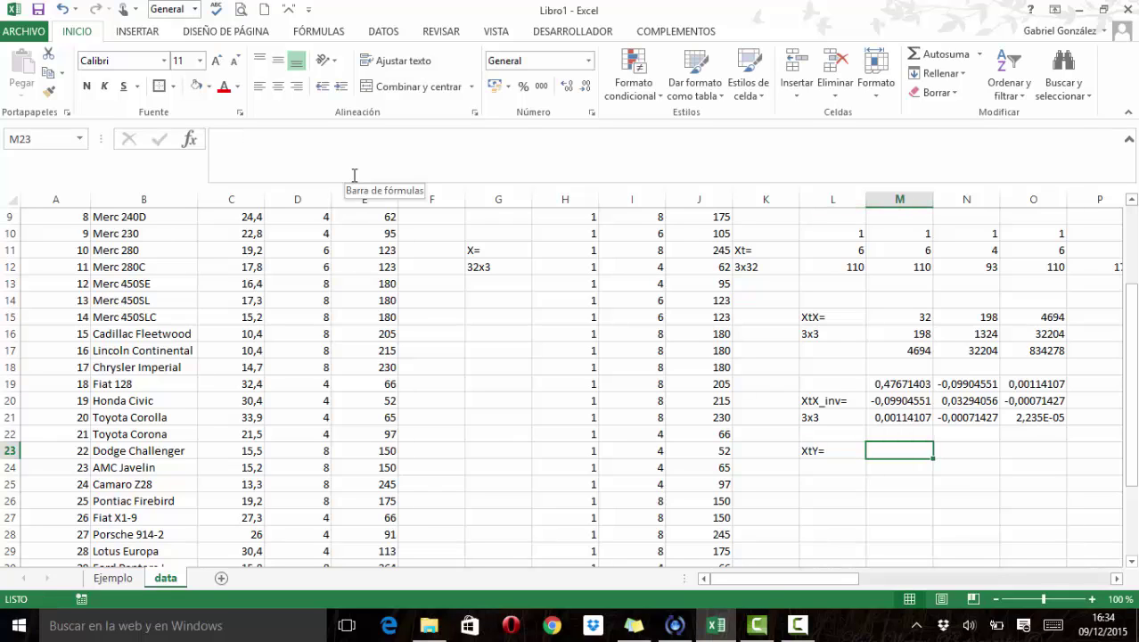
Step: Start an MMULT formula in cell M23 with the Xt matrix L10:AQ12 as the first array
{"action": "type", "text": "+mmult"}
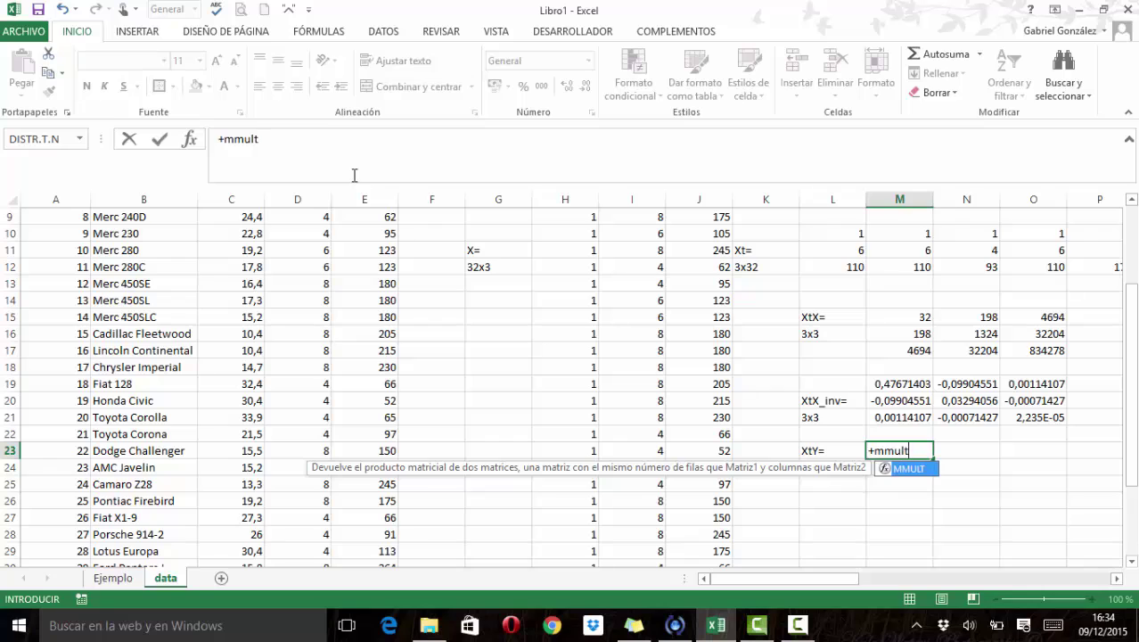
{"action": "type", "text": "("}
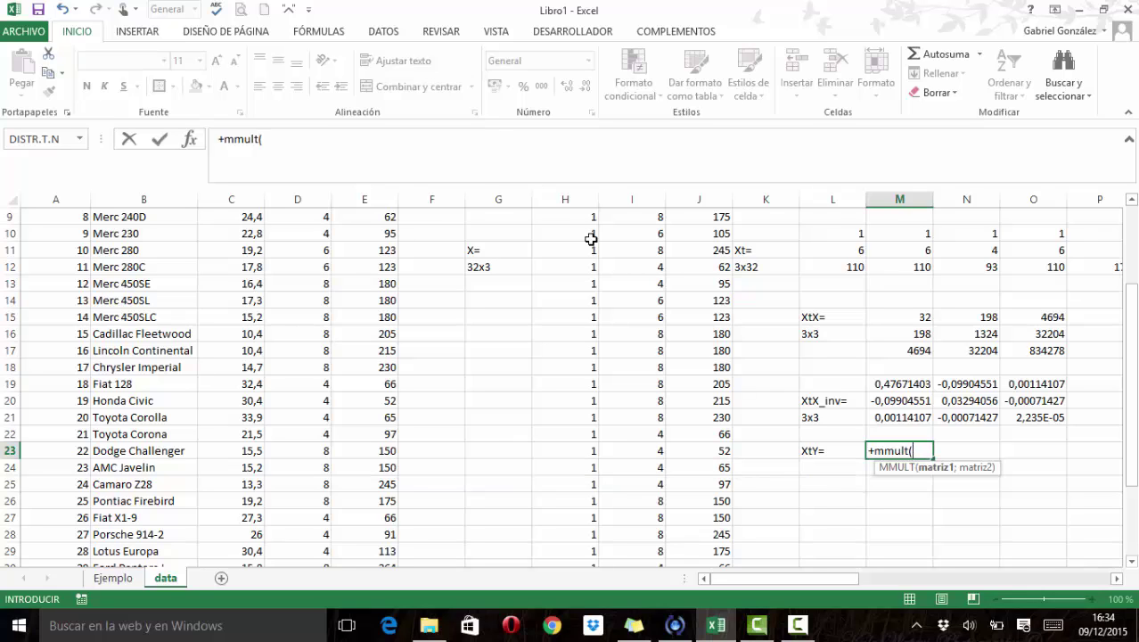
{"action": "left_click_drag", "start_coordinate": [820, 230], "coordinate": [822, 267]}
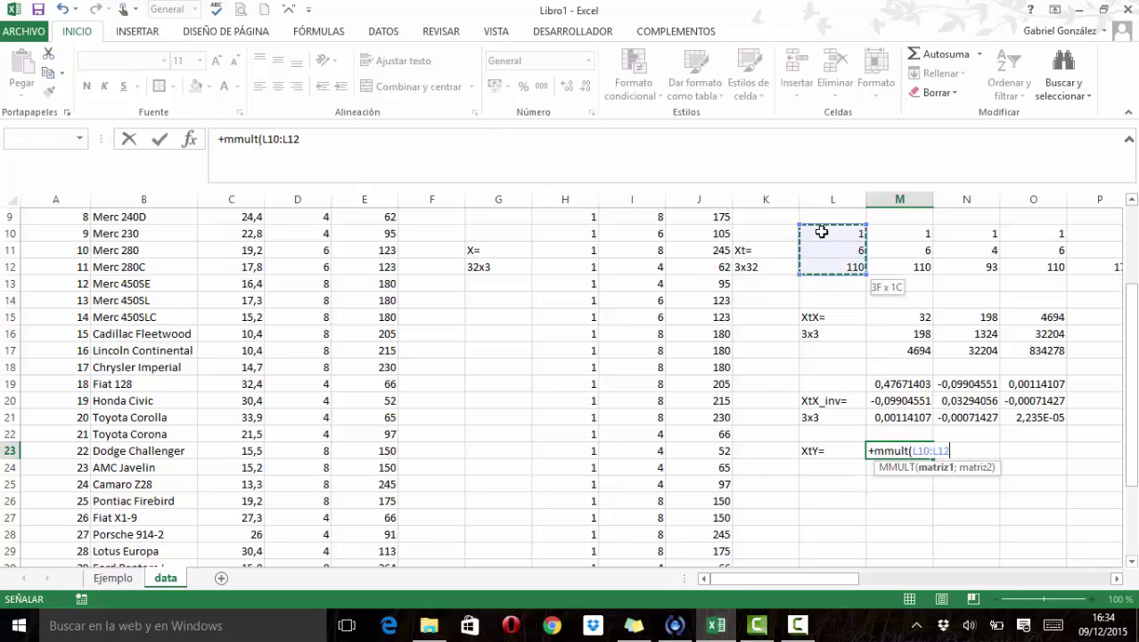
{"action": "key", "text": "ctrl+shift+Right"}
{"action": "type", "text": ";"}
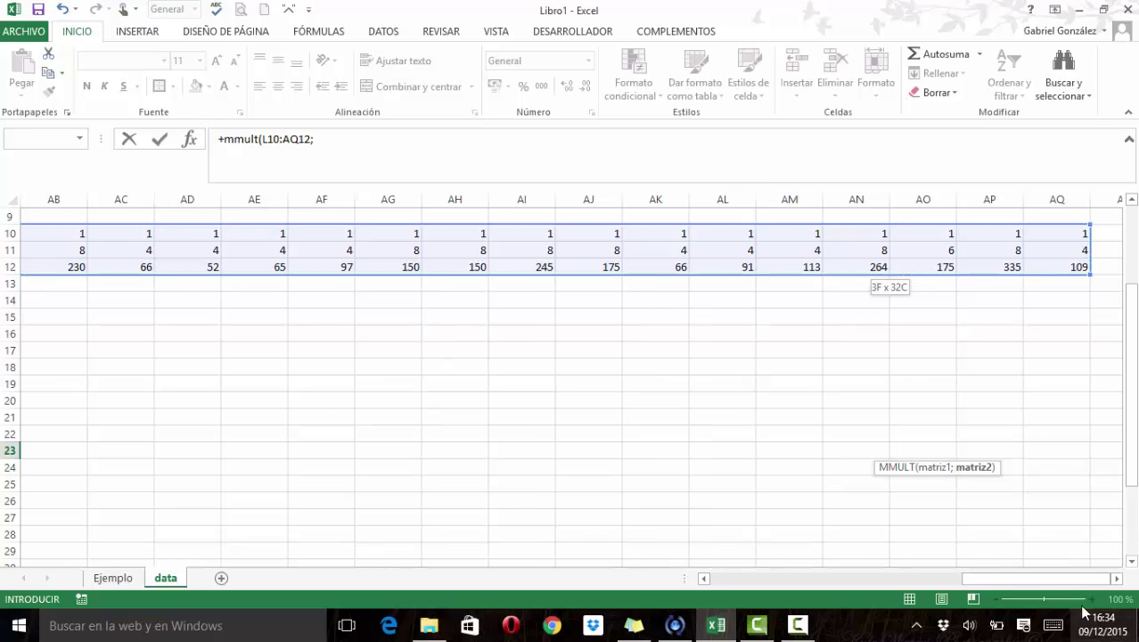
Step: Add the sgp values C2:C33 as the second MMULT array and enter the formula in cell M23
{"action": "left_click_drag", "start_coordinate": [1038, 579], "coordinate": [698, 553]}
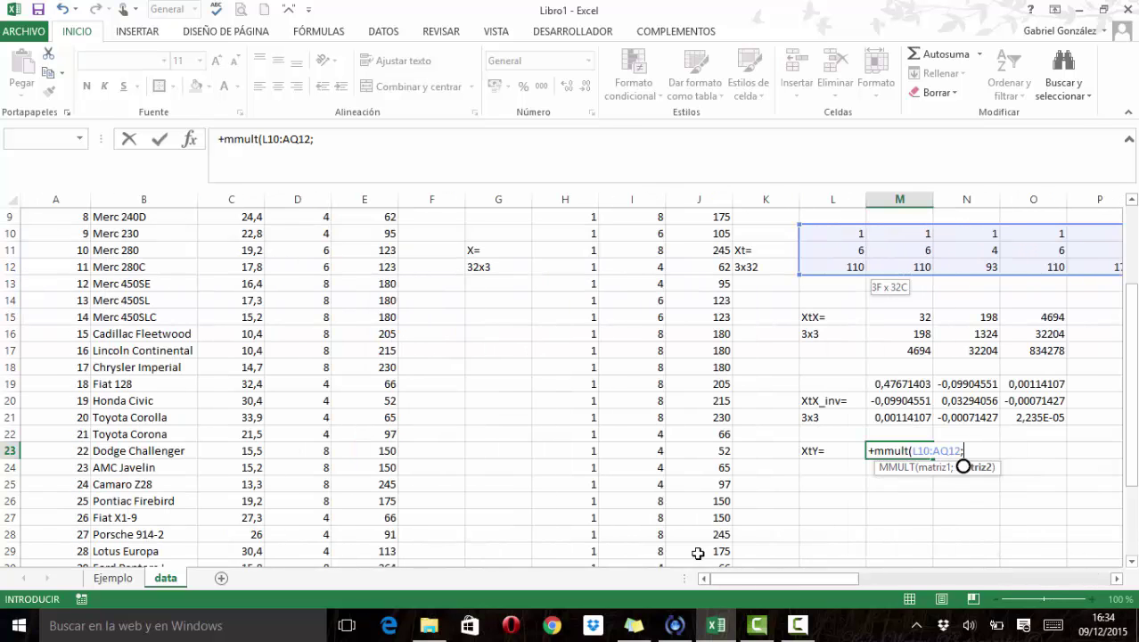
{"action": "scroll", "coordinate": [570, 441], "scroll_direction": "up", "scroll_amount": 3}
{"action": "left_click", "coordinate": [224, 234]}
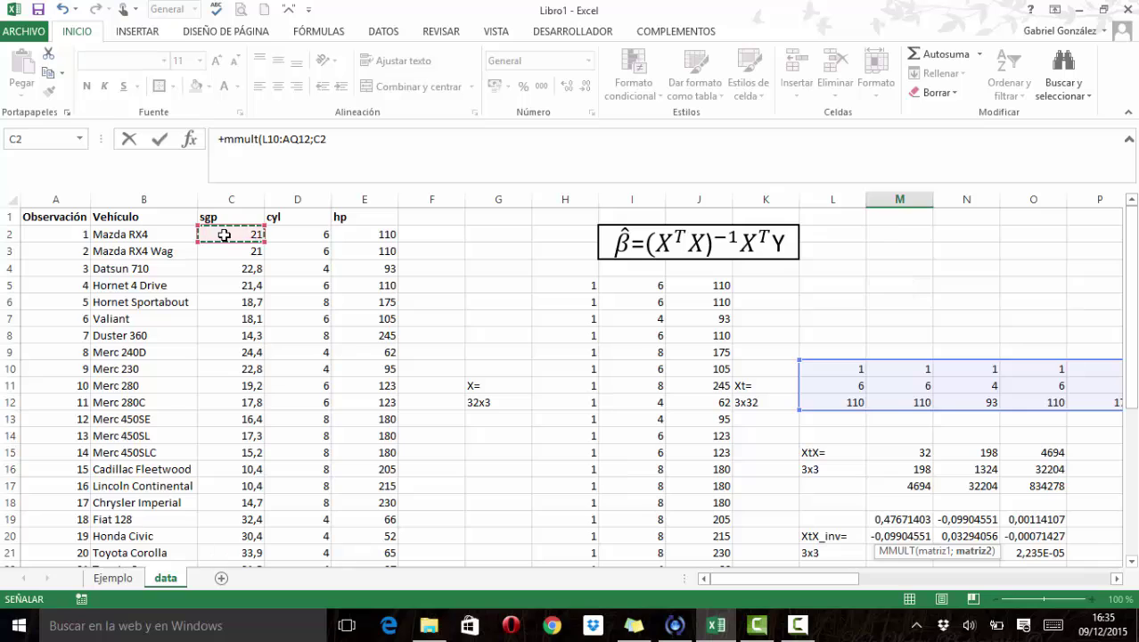
{"action": "key", "text": "ctrl+shift+Down"}
{"action": "key", "text": "ctrl+shift+Return"}
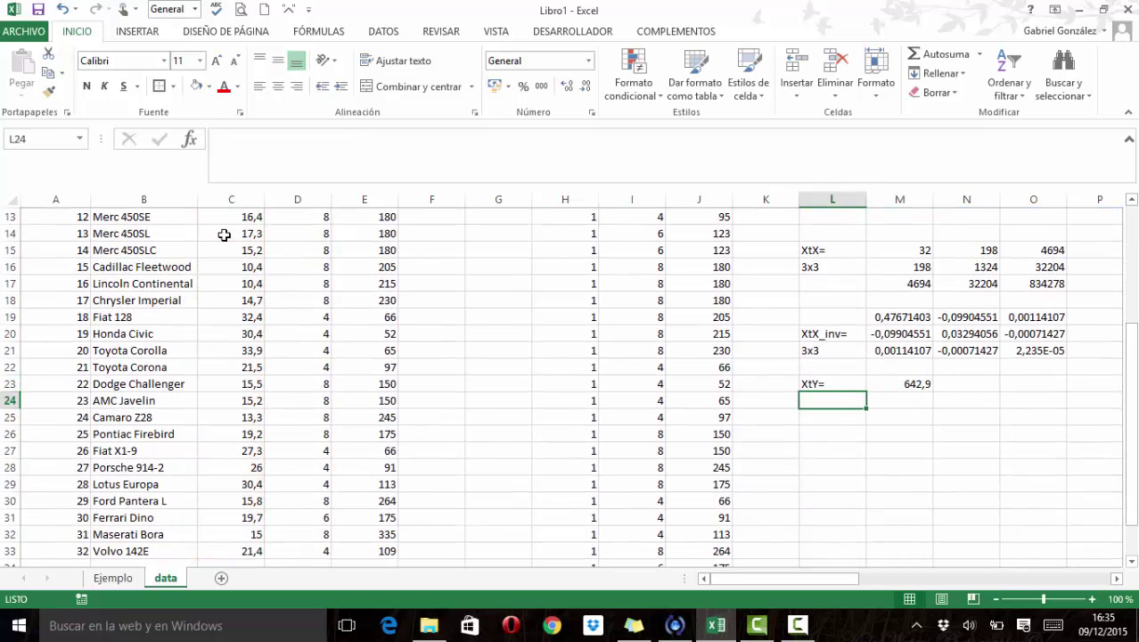
Step: Return to the MMULT formula in cell M23 and check the dimensions noted for the Xt matrix
{"action": "key", "text": "Right"}
{"action": "key", "text": "Up"}
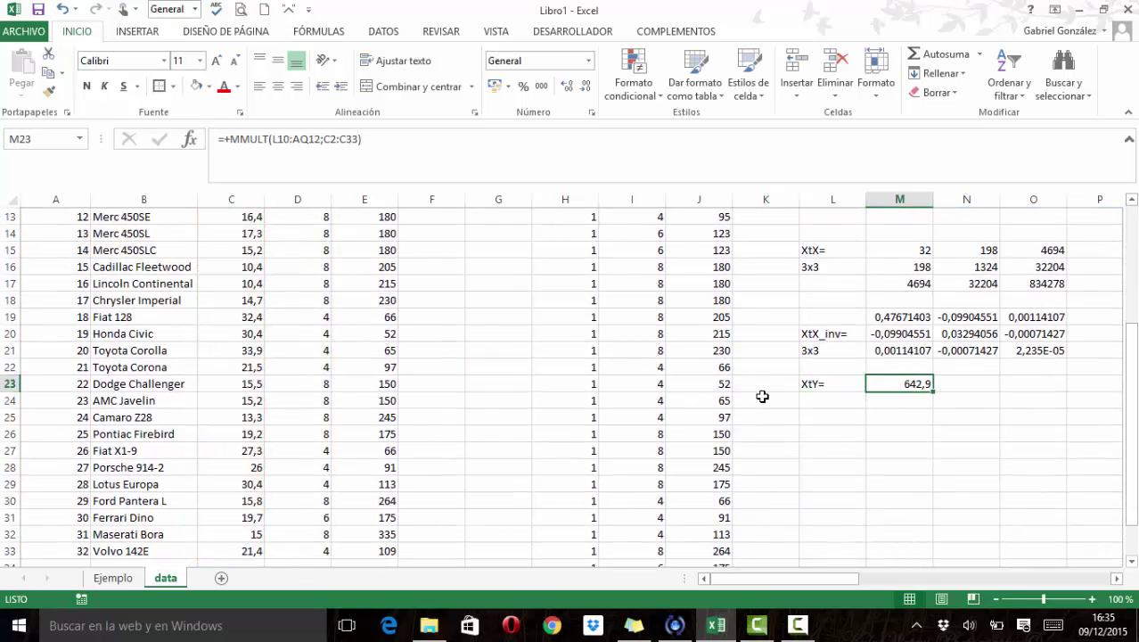
{"action": "scroll", "coordinate": [762, 397], "scroll_direction": "up", "scroll_amount": 1}
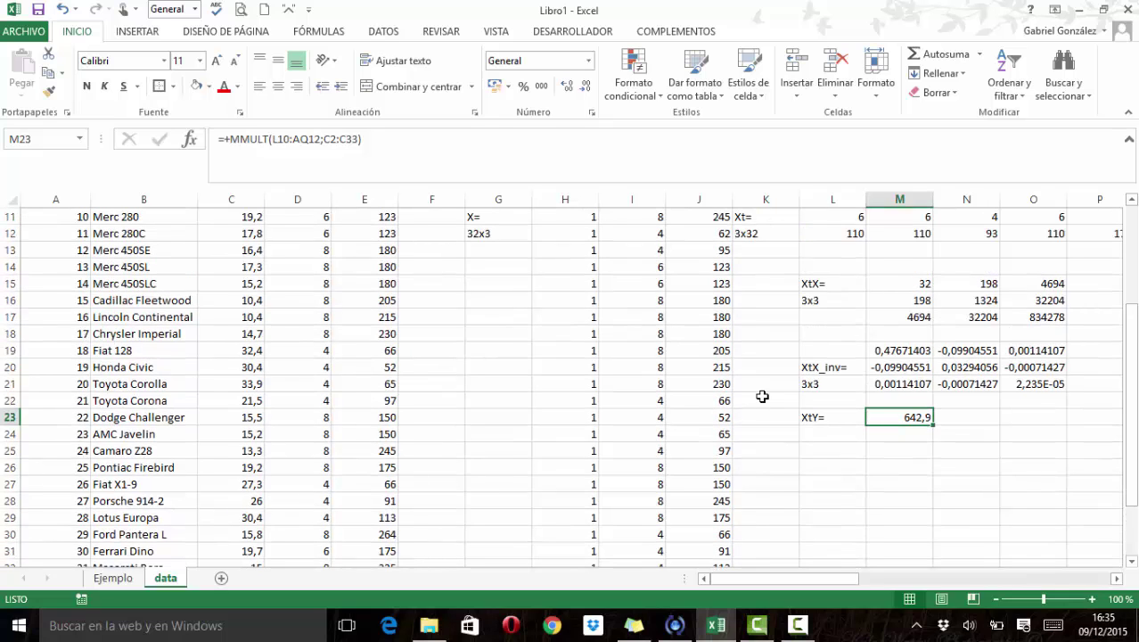
{"action": "scroll", "coordinate": [761, 396], "scroll_direction": "up", "scroll_amount": 1}
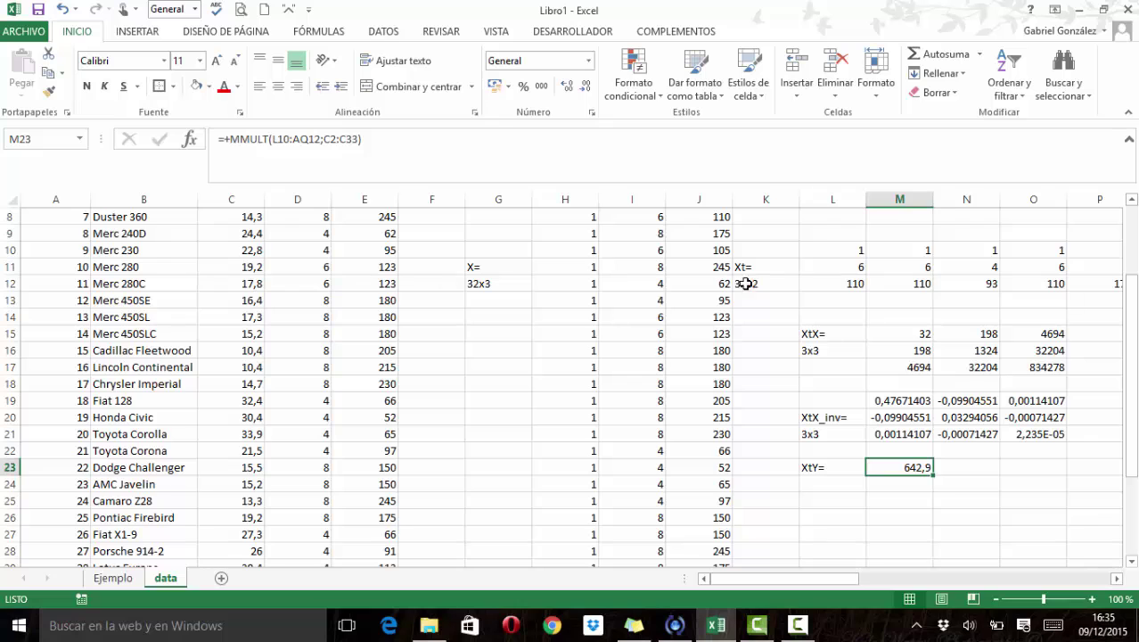
Step: Extend the MMULT(L10:AQ12;C2:C33) formula as an array formula over cells M23:M25
{"action": "scroll", "coordinate": [293, 244], "scroll_direction": "up", "scroll_amount": 3}
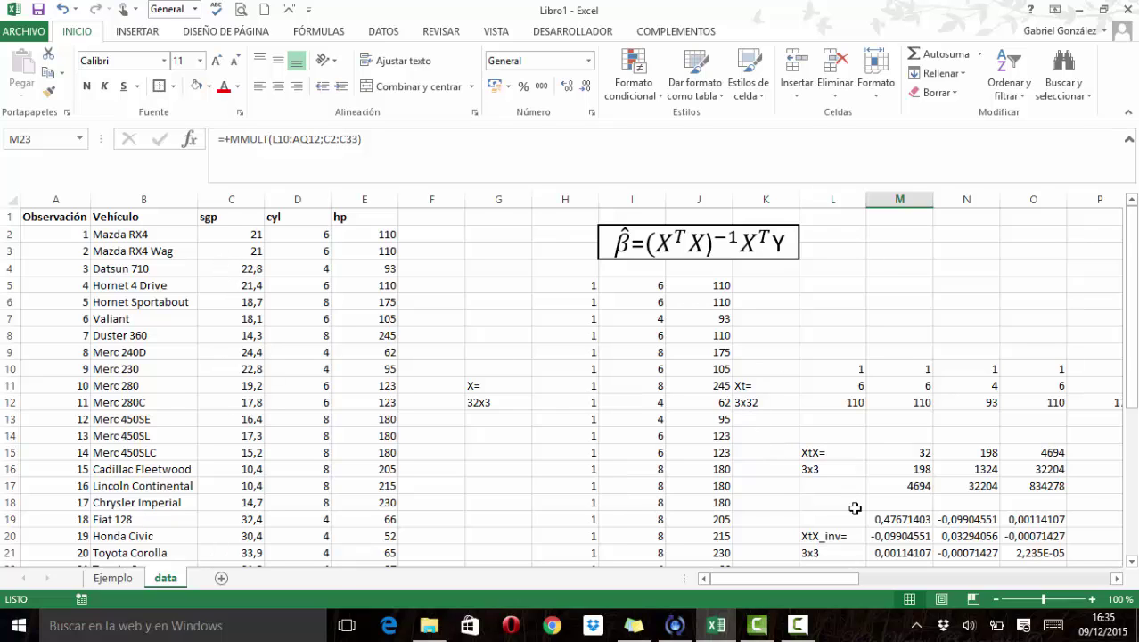
{"action": "scroll", "coordinate": [855, 507], "scroll_direction": "down", "scroll_amount": 1}
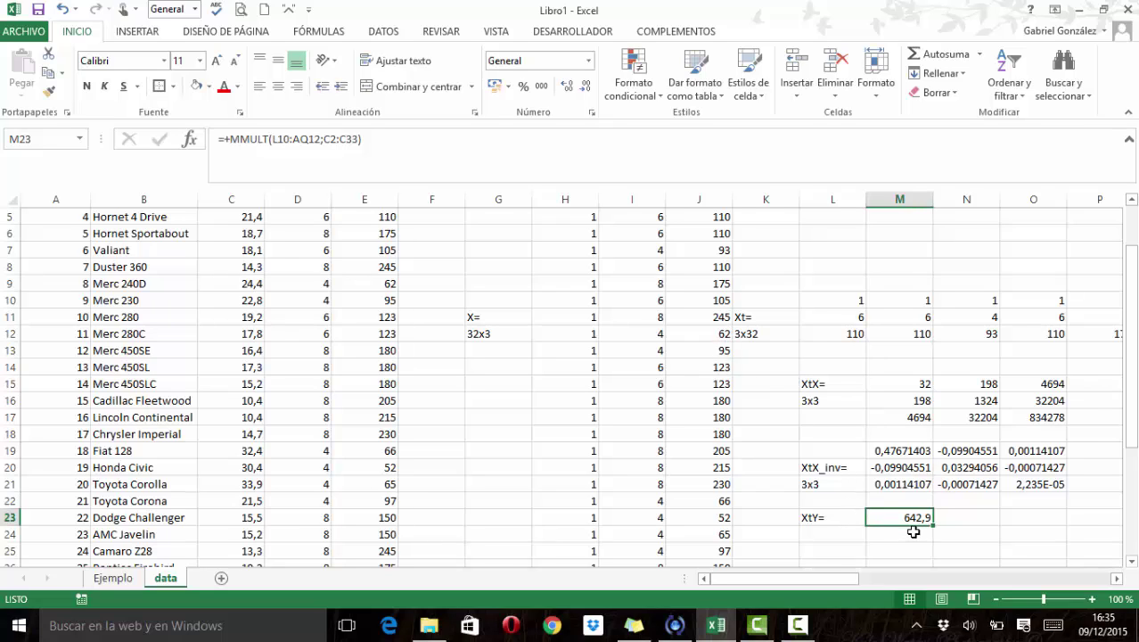
{"action": "left_click_drag", "start_coordinate": [913, 531], "coordinate": [914, 553]}
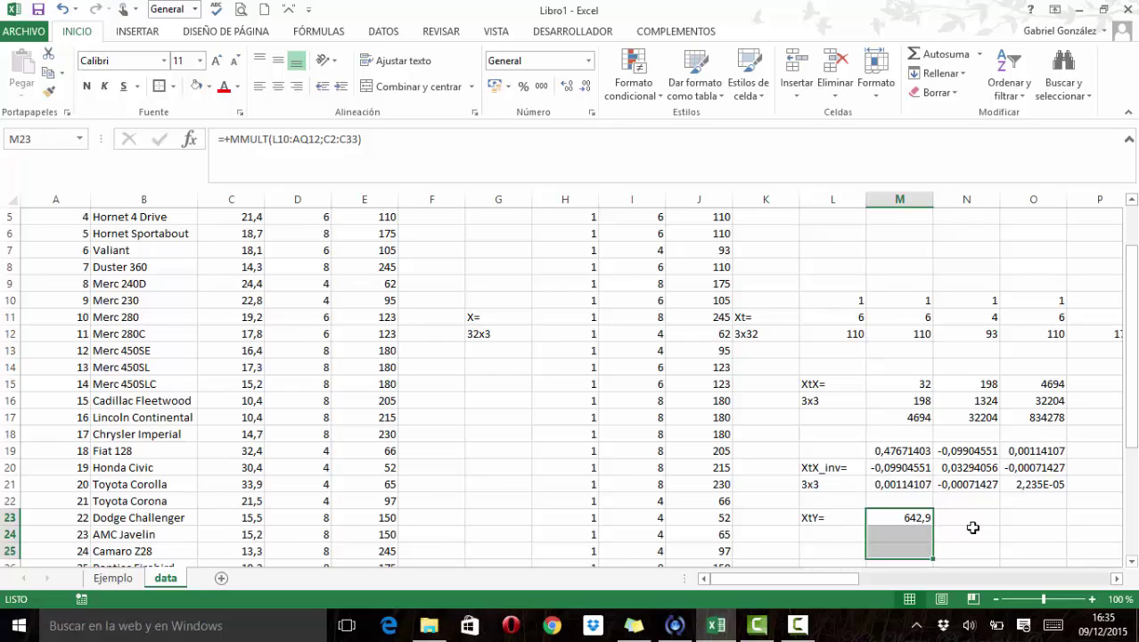
{"action": "left_click", "coordinate": [469, 151]}
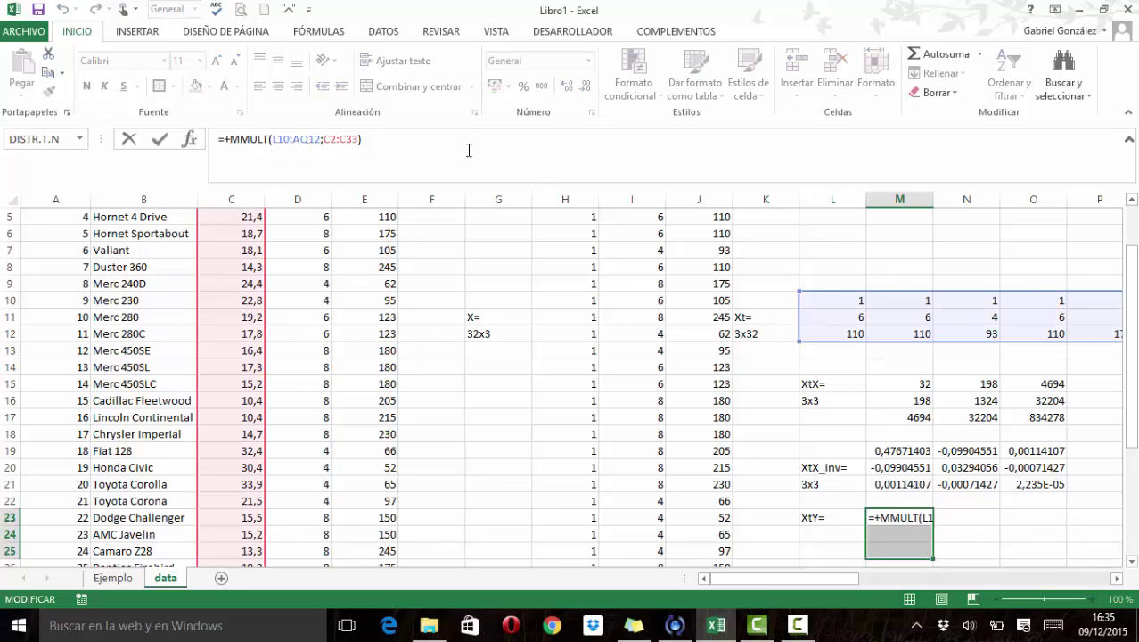
{"action": "key", "text": "ctrl+shift+Return"}
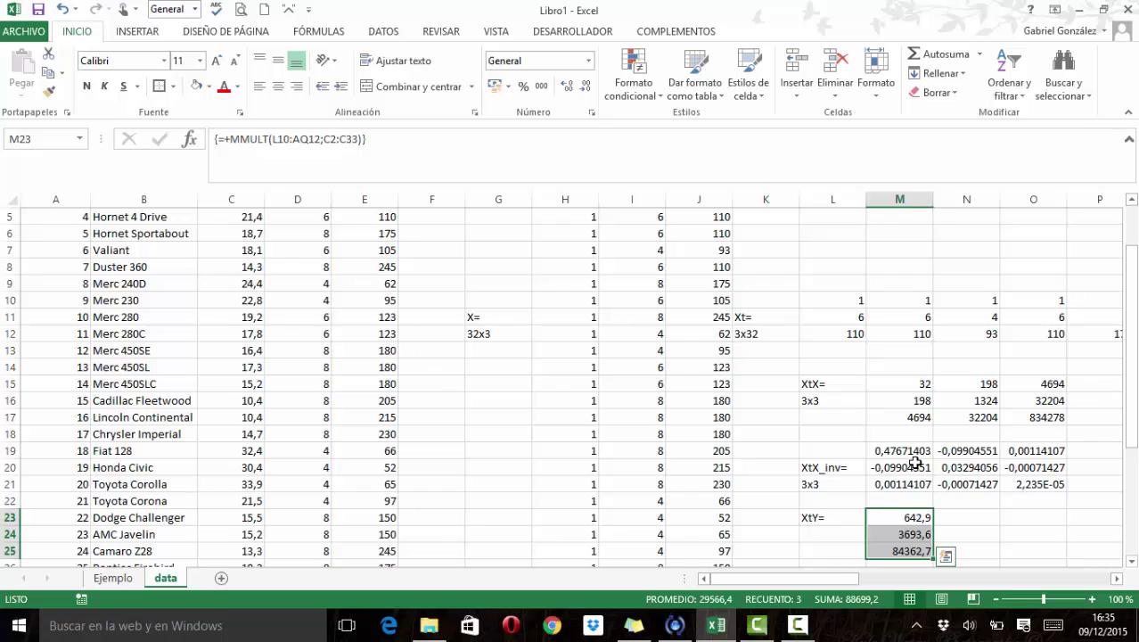
{"action": "left_click", "coordinate": [1005, 514]}
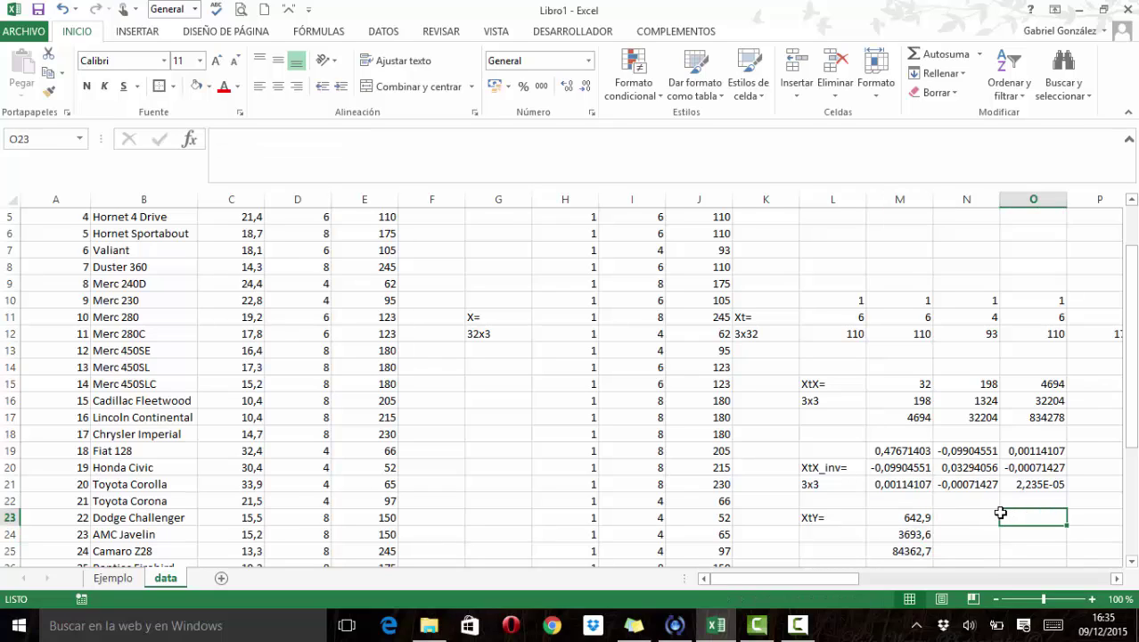
Step: Check the sum of the sgp values C2:C33 against the first element of XtY in cell M23
{"action": "left_click", "coordinate": [888, 516]}
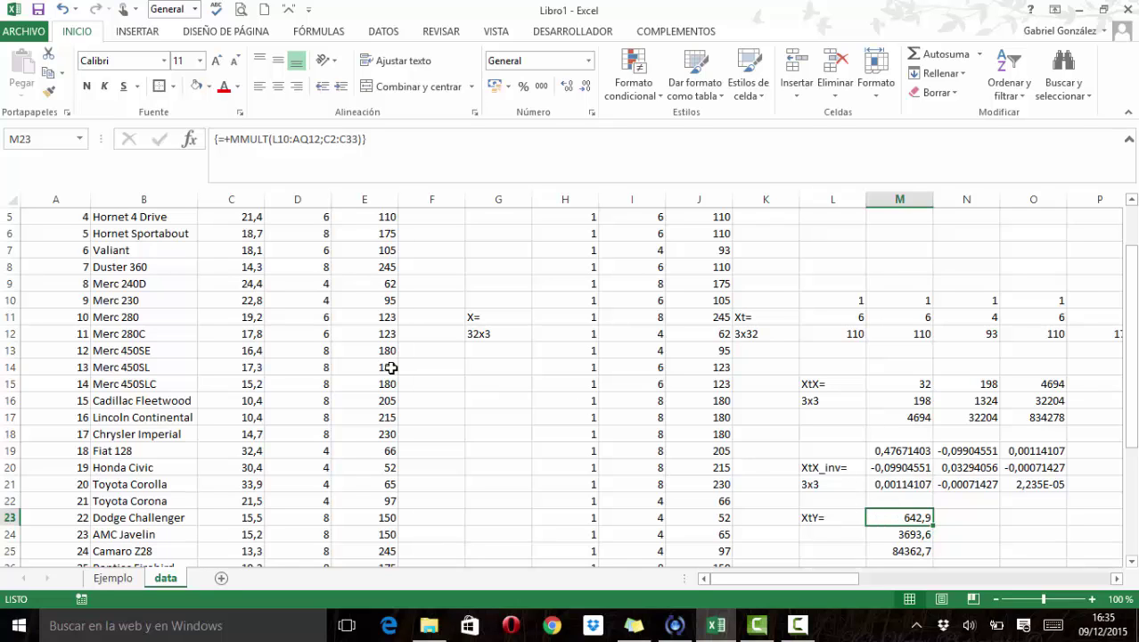
{"action": "scroll", "coordinate": [383, 363], "scroll_direction": "up", "scroll_amount": 2}
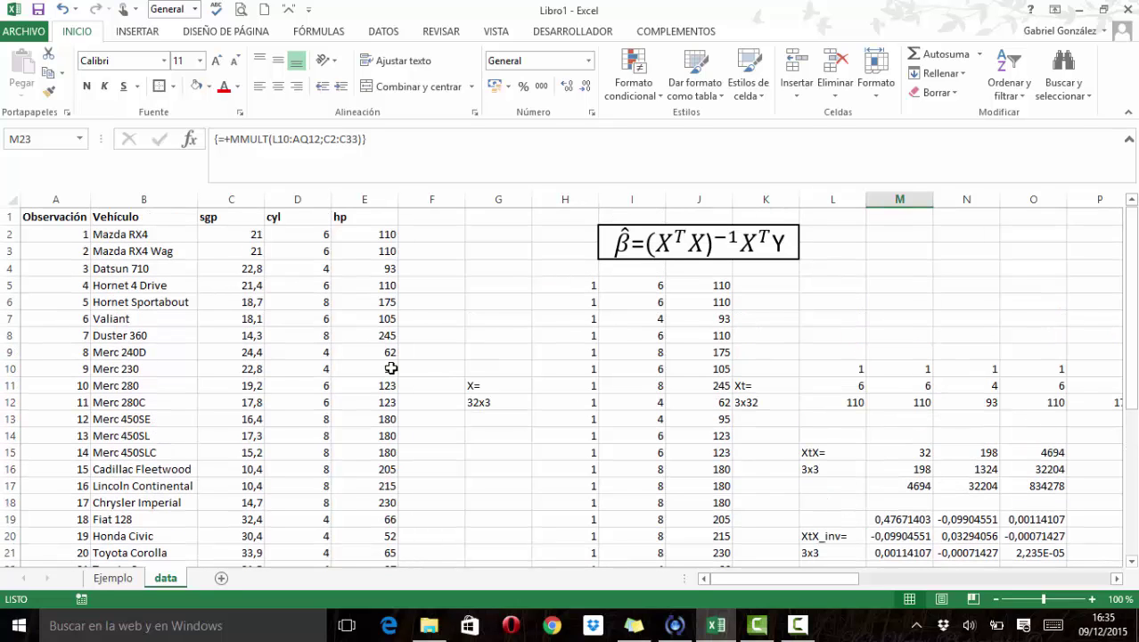
{"action": "left_click", "coordinate": [222, 236]}
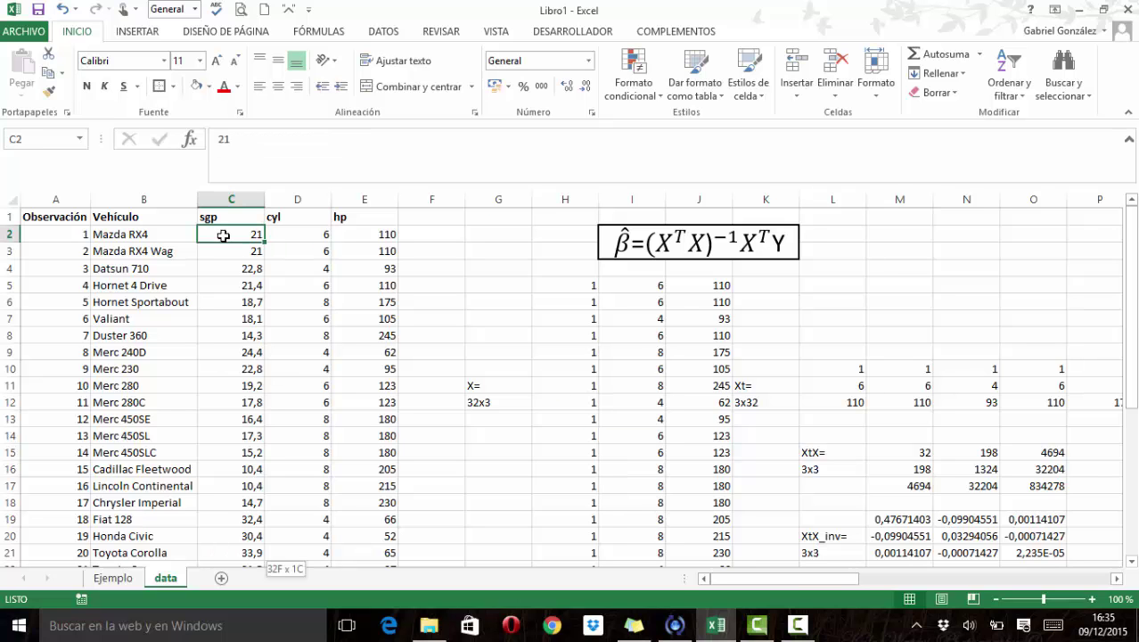
{"action": "key", "text": "ctrl+shift+Down"}
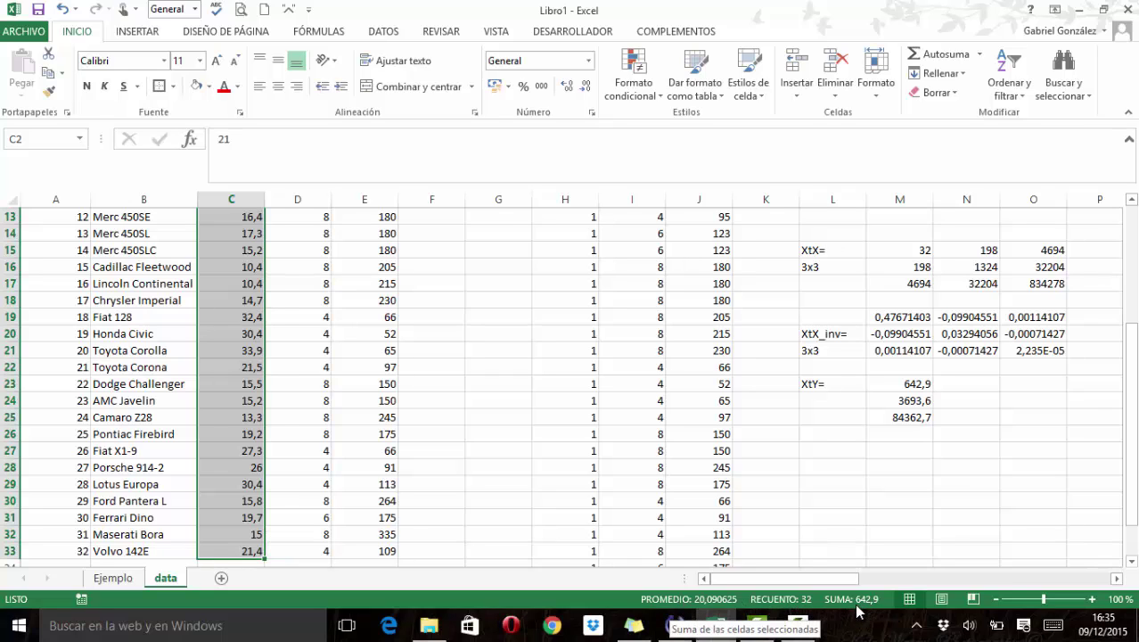
{"action": "left_click", "coordinate": [908, 385]}
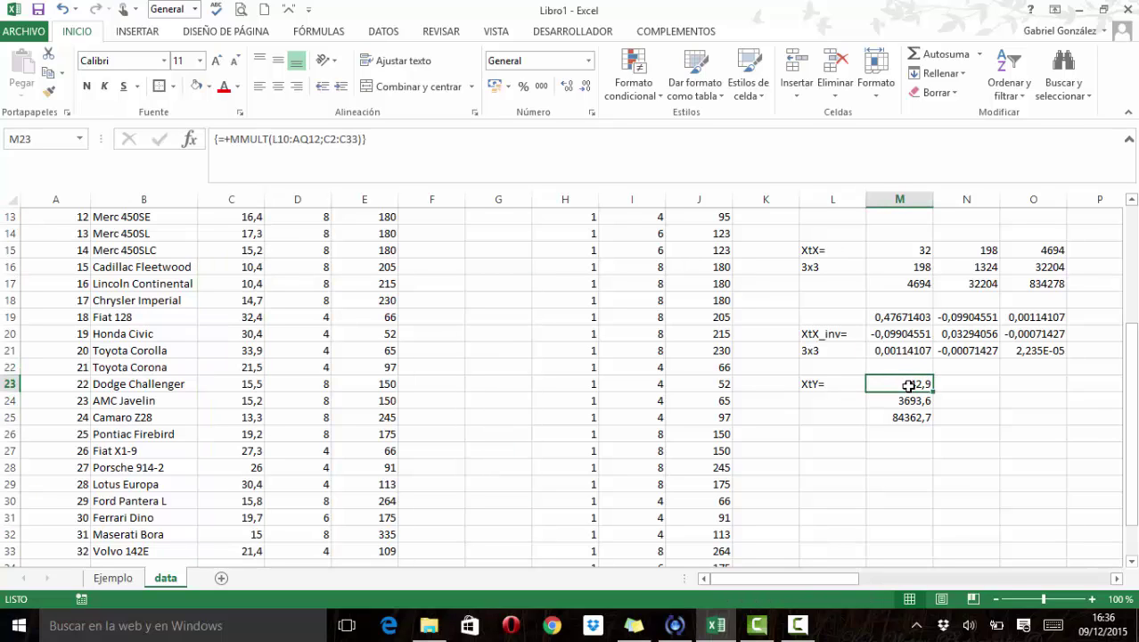
Step: Enter the label "b=" in cell L27 for the coefficient vector
{"action": "key", "text": "Down"}
{"action": "key", "text": "Down"}
{"action": "key", "text": "Down"}
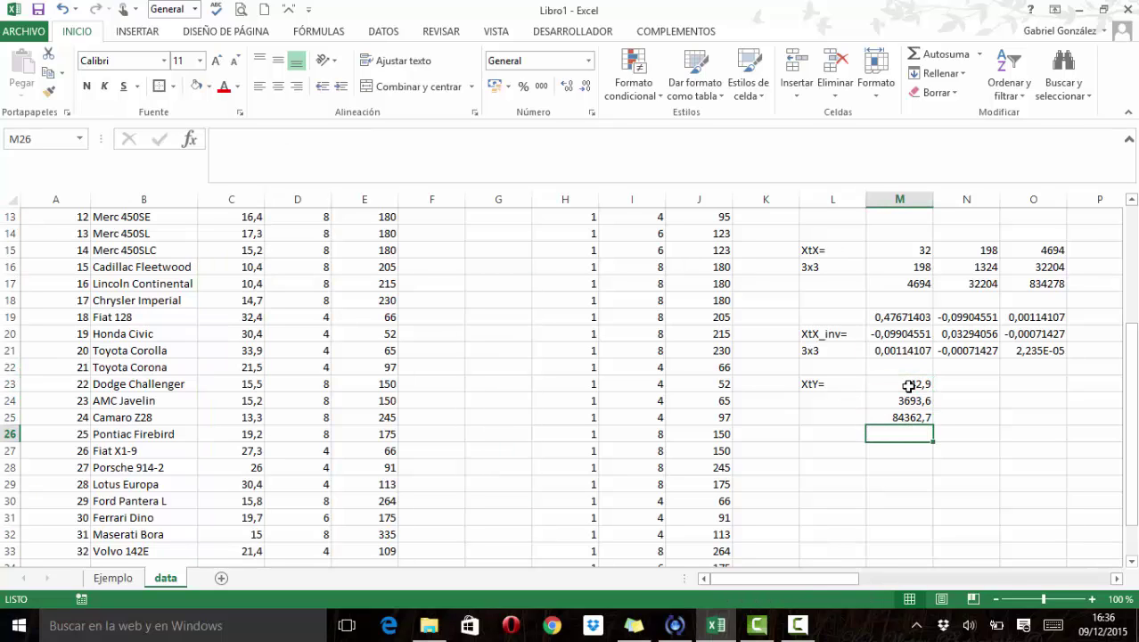
{"action": "key", "text": "Down"}
{"action": "key", "text": "Left"}
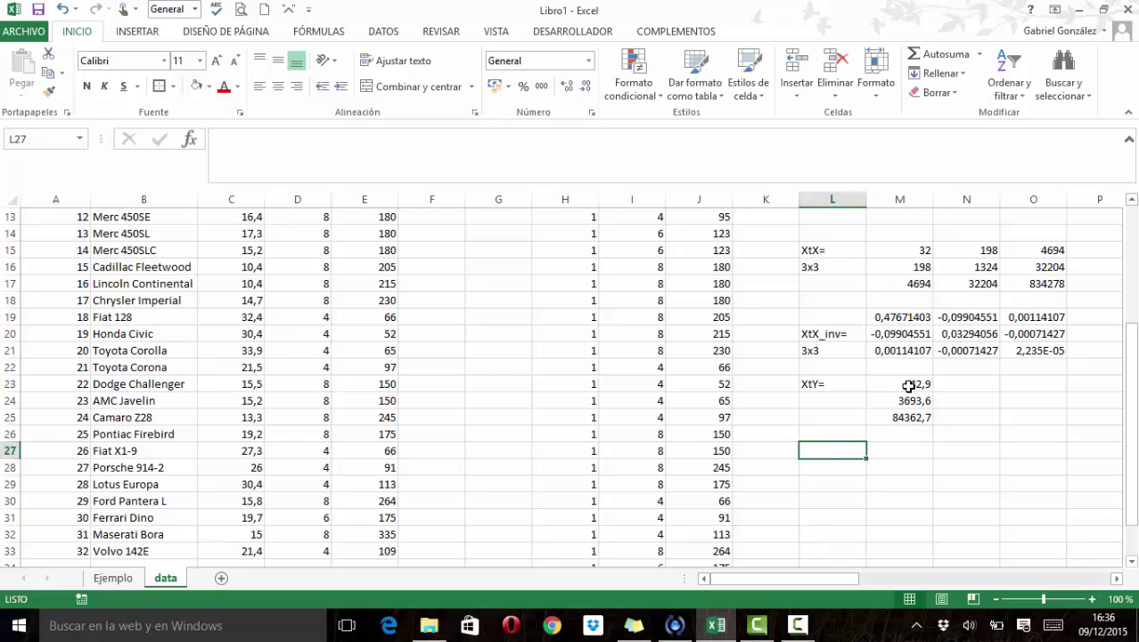
{"action": "type", "text": "b="}
{"action": "key", "text": "Tab"}
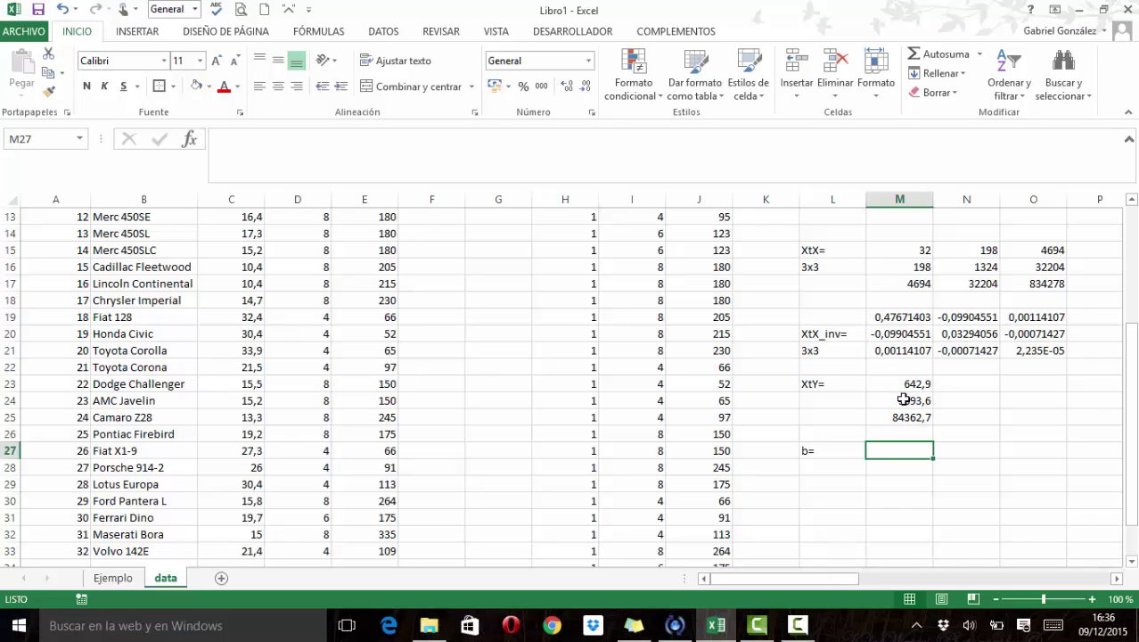
Step: Enter an MMULT formula in cell M27 multiplying the XtX inverse M19:O21 by the XtY vector M23:M25
{"action": "type", "text": "+mmult("}
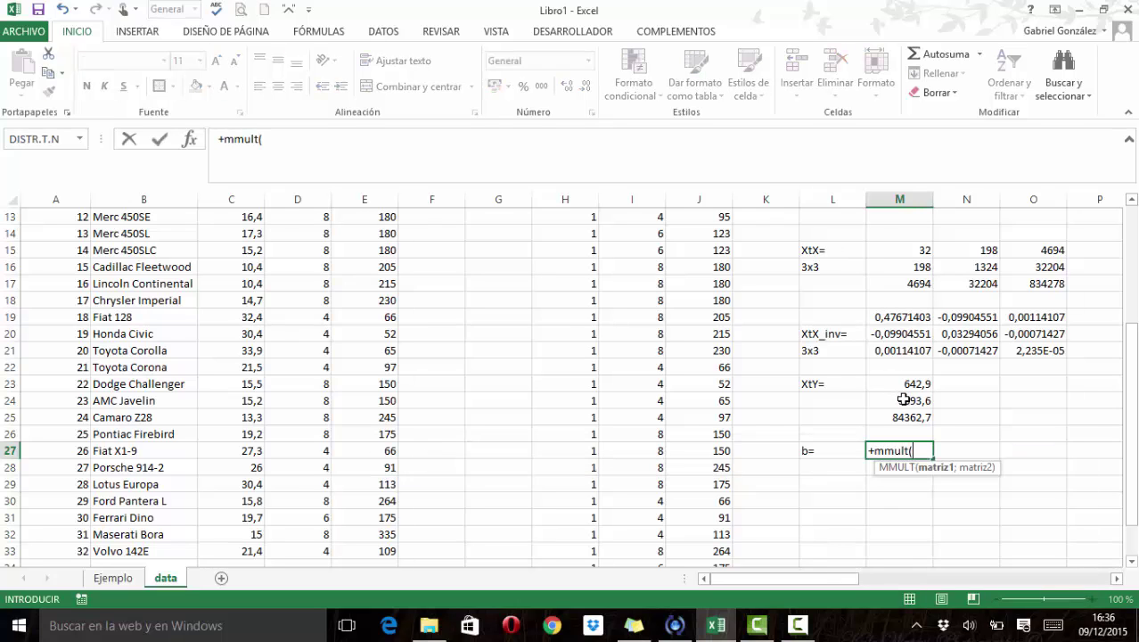
{"action": "left_click_drag", "start_coordinate": [871, 314], "coordinate": [1009, 348]}
{"action": "type", "text": ";"}
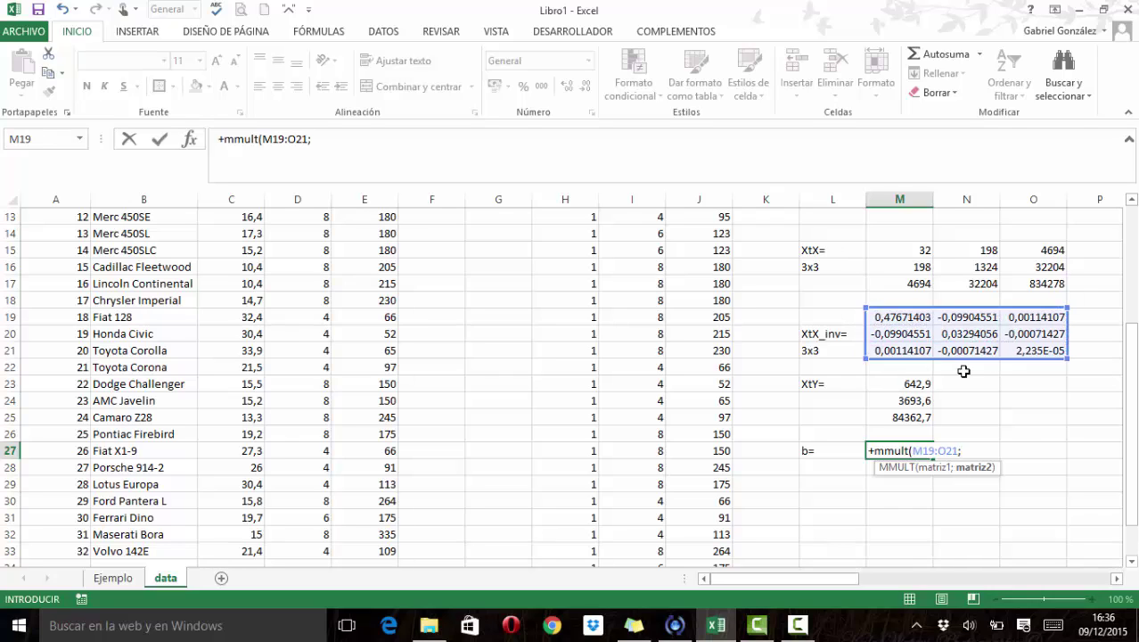
{"action": "left_click", "coordinate": [911, 383]}
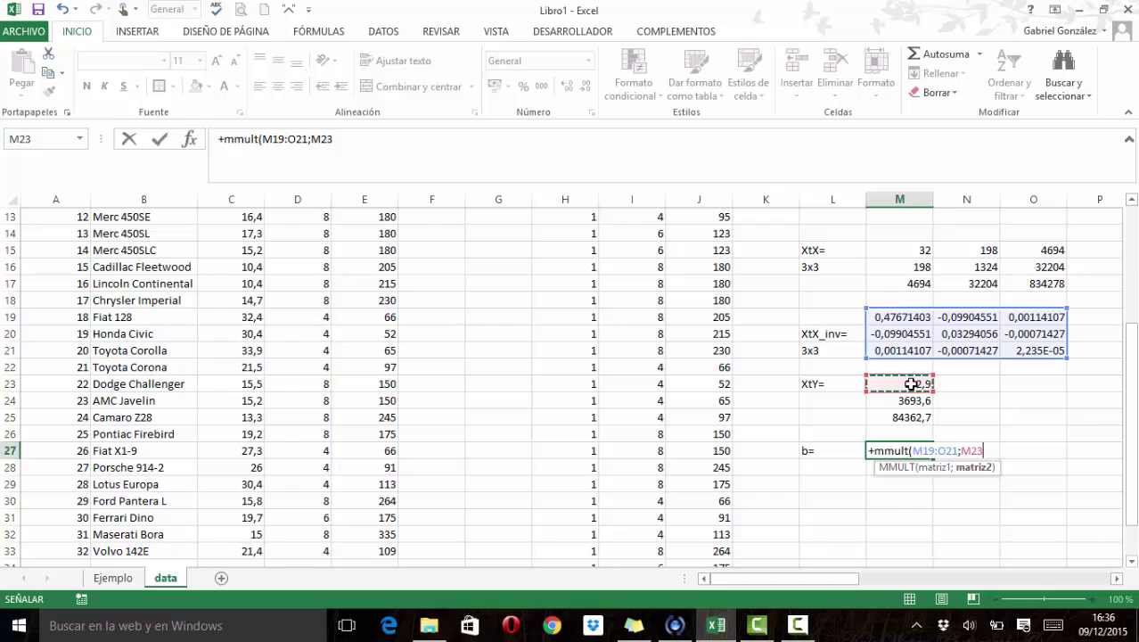
{"action": "key", "text": "shift+Down"}
{"action": "key", "text": "shift+Down"}
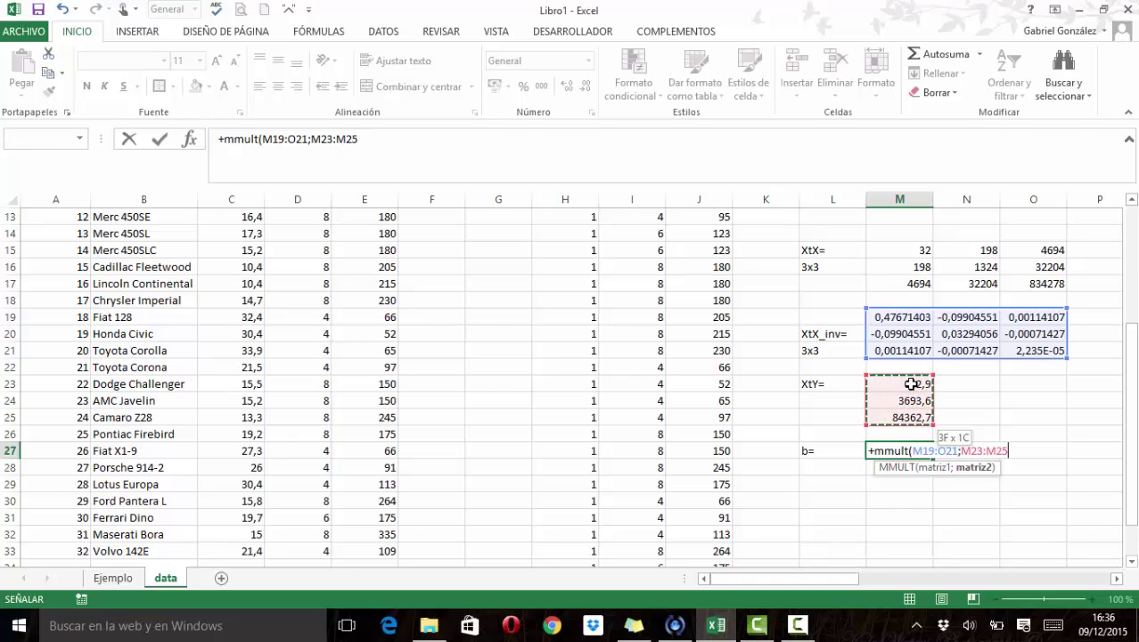
{"action": "key", "text": "Return"}
{"action": "key", "text": "Up"}
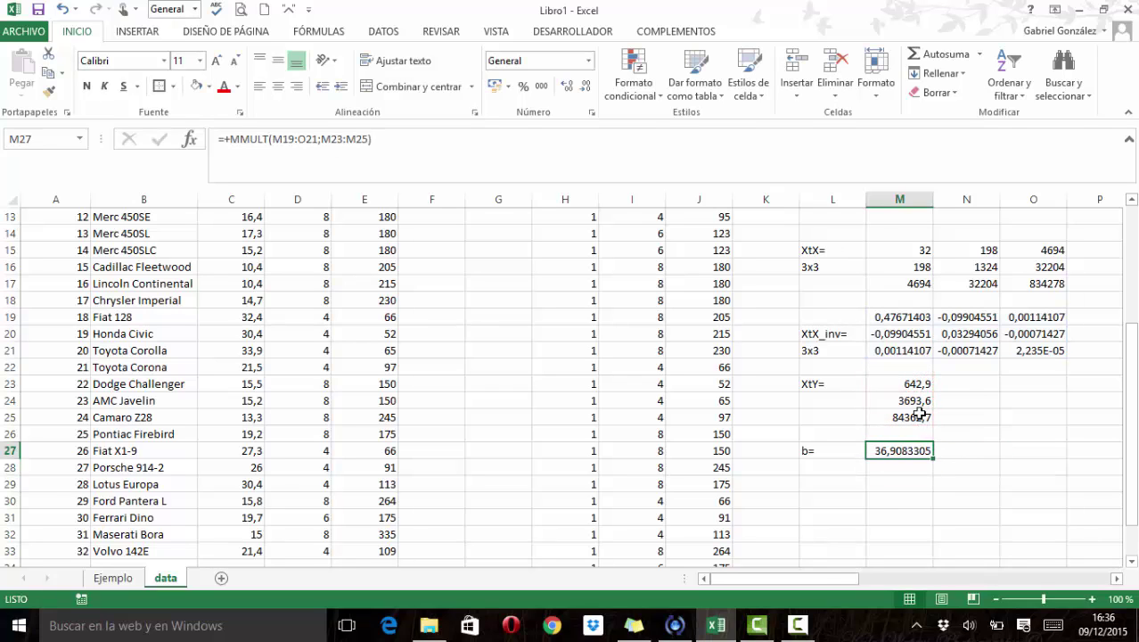
Step: Review the proposed model equation on the Ejemplo sheet and return to the data sheet
{"action": "scroll", "coordinate": [682, 433], "scroll_direction": "up", "scroll_amount": 4}
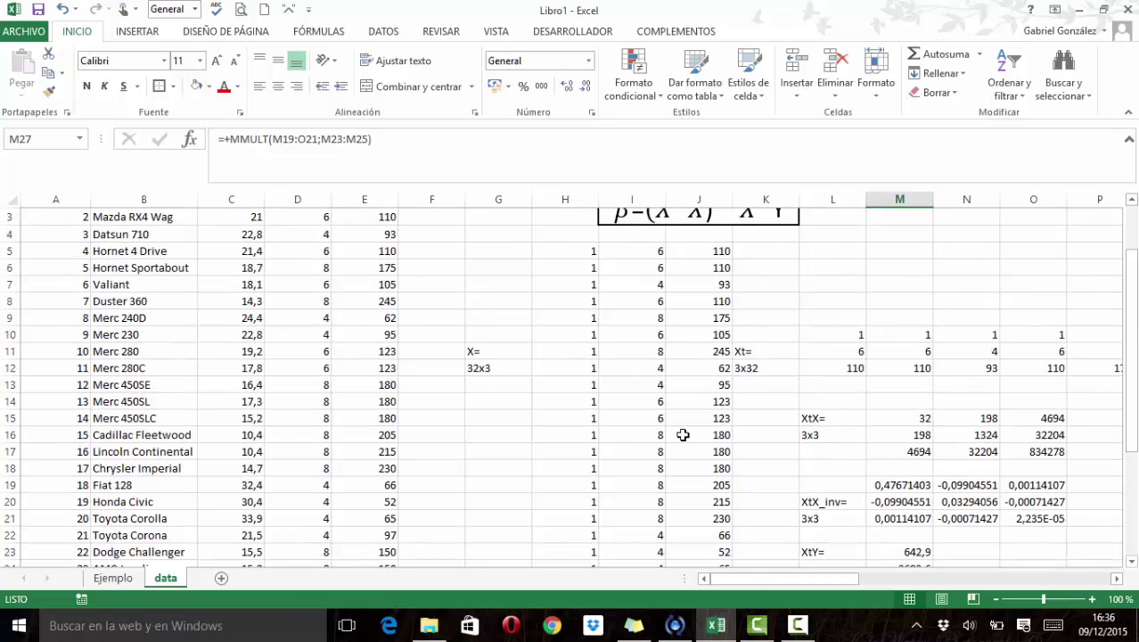
{"action": "left_click", "coordinate": [141, 578]}
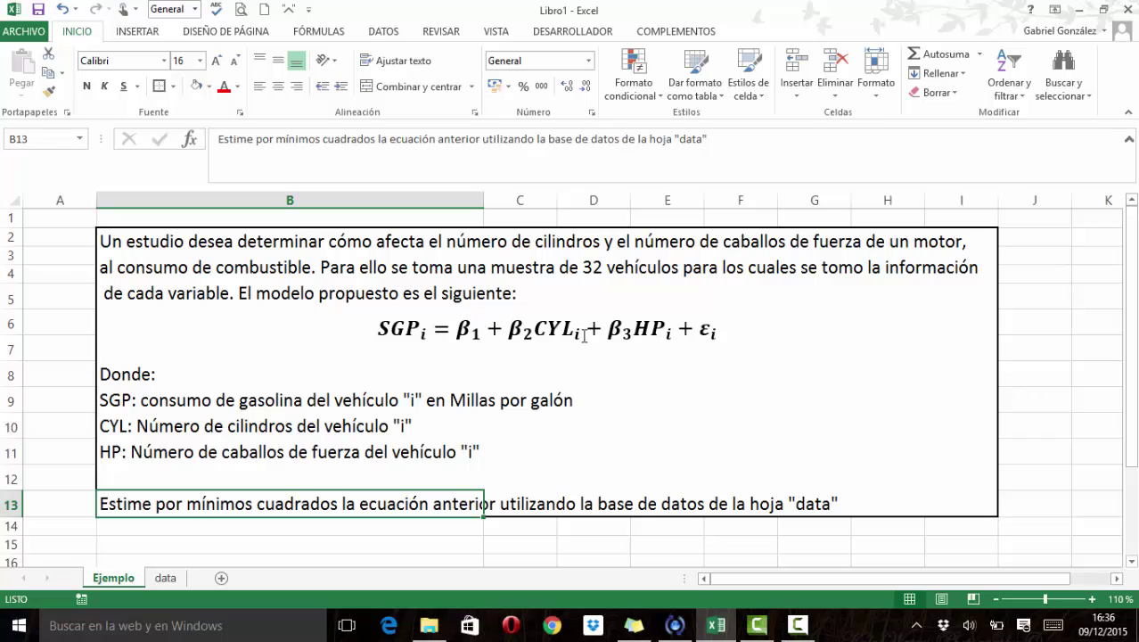
{"action": "left_click", "coordinate": [164, 578]}
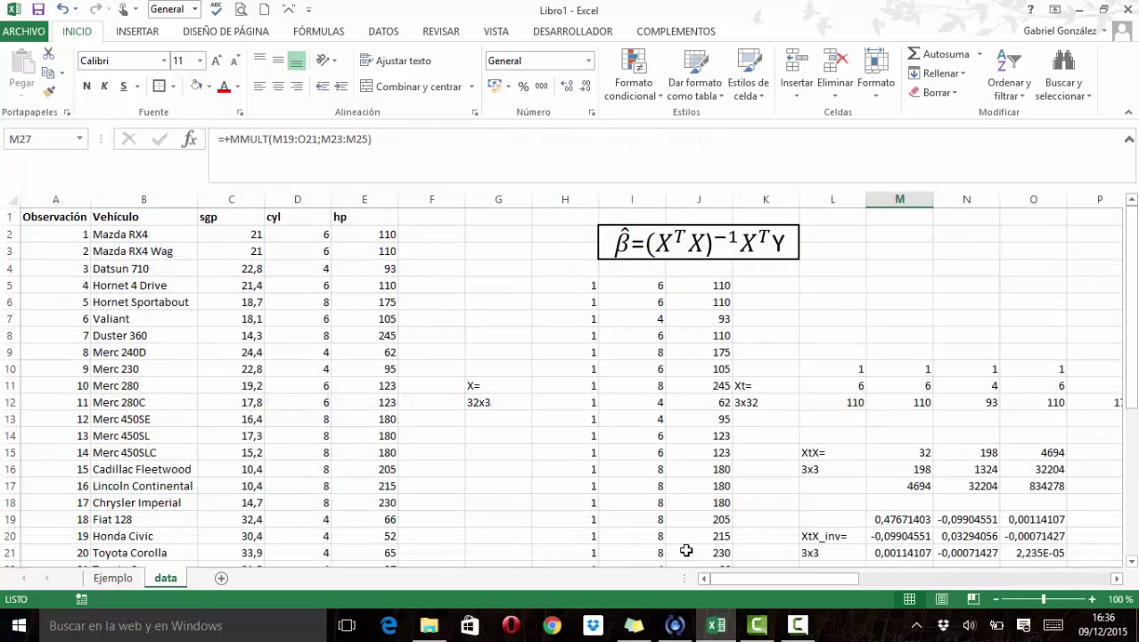
Step: Note the dimensions "3x1" below the XtY label in L24 and below the b label in L28
{"action": "scroll", "coordinate": [838, 530], "scroll_direction": "down", "scroll_amount": 3}
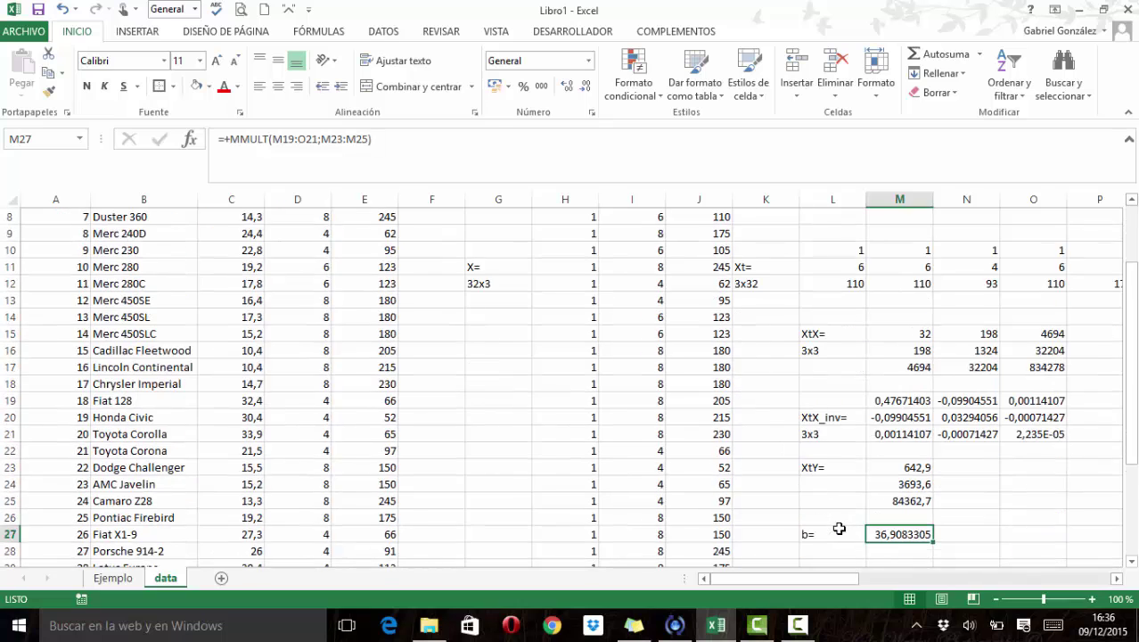
{"action": "left_click", "coordinate": [819, 481]}
{"action": "type", "text": "2"}
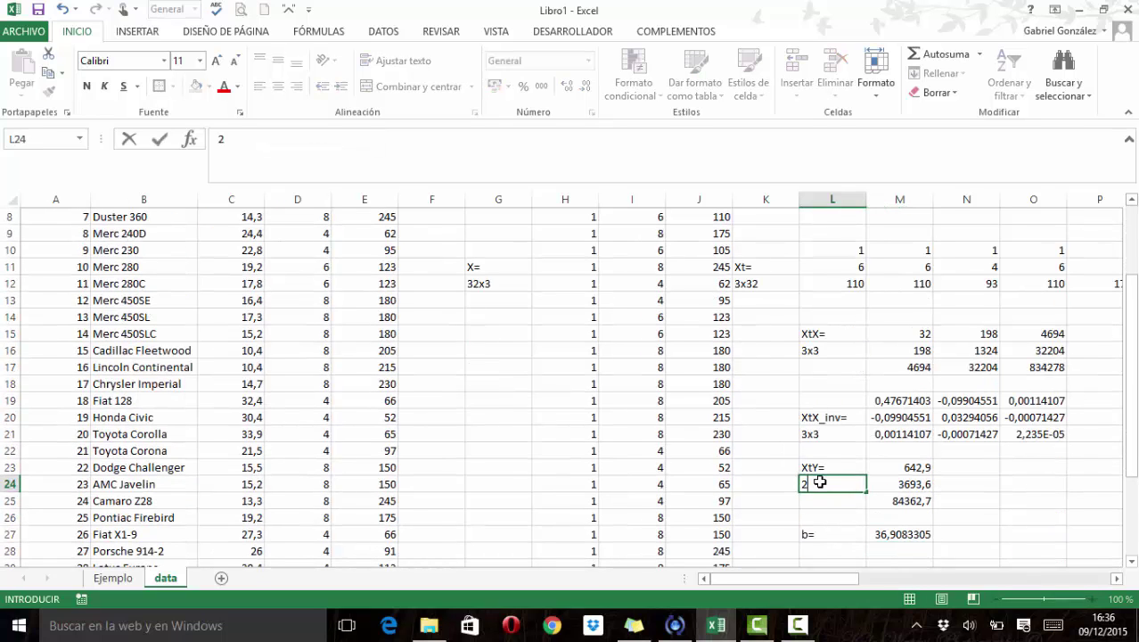
{"action": "type", "text": "x3"}
{"action": "key", "text": "Return"}
{"action": "key", "text": "Return"}
{"action": "key", "text": "Return"}
{"action": "key", "text": "Return"}
{"action": "type", "text": "3"}
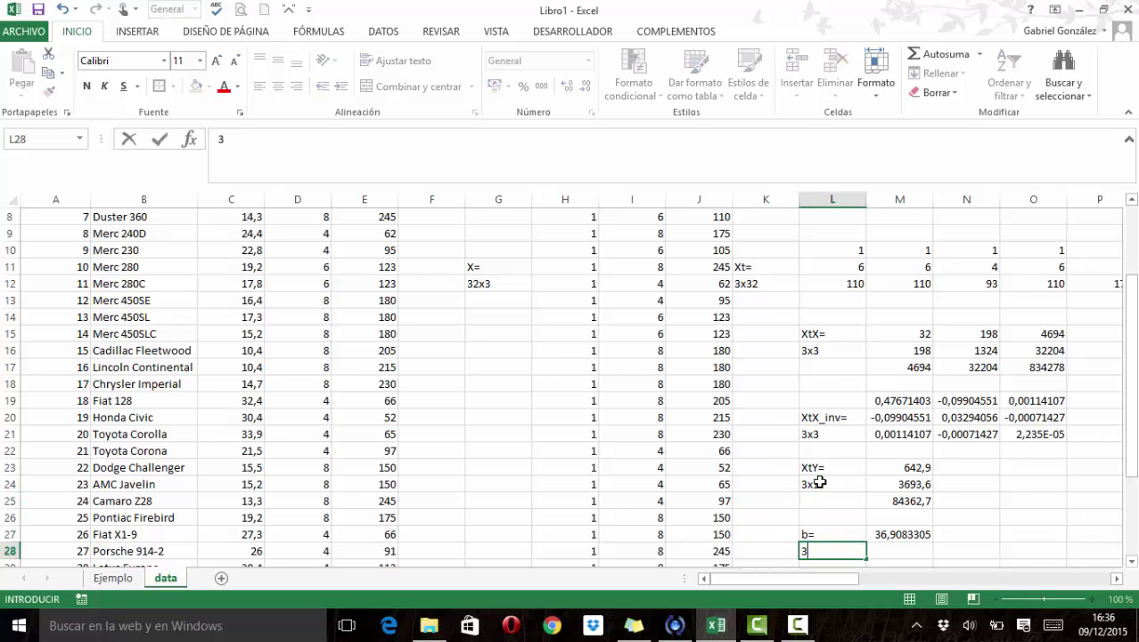
{"action": "type", "text": "x1"}
{"action": "key", "text": "Return"}
Step: Extend the MMULT(M19:O21;M23:M25) formula as an array formula over cells M27:M29
{"action": "key", "text": "Right"}
{"action": "key", "text": "Up"}
{"action": "key", "text": "Up"}
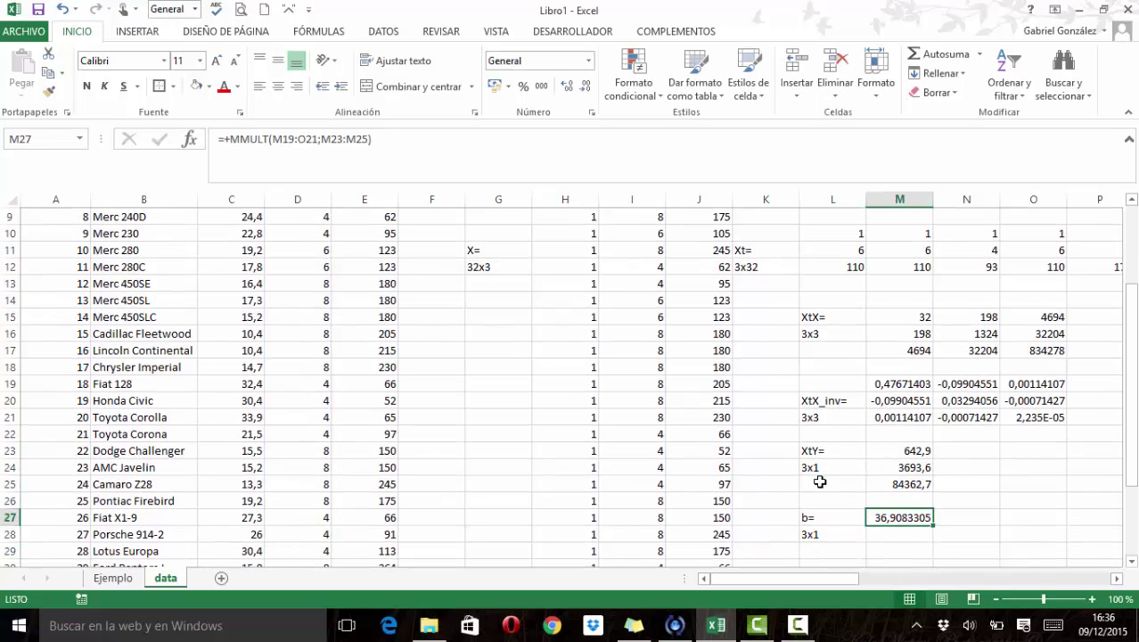
{"action": "key", "text": "shift+Down"}
{"action": "key", "text": "shift+Down"}
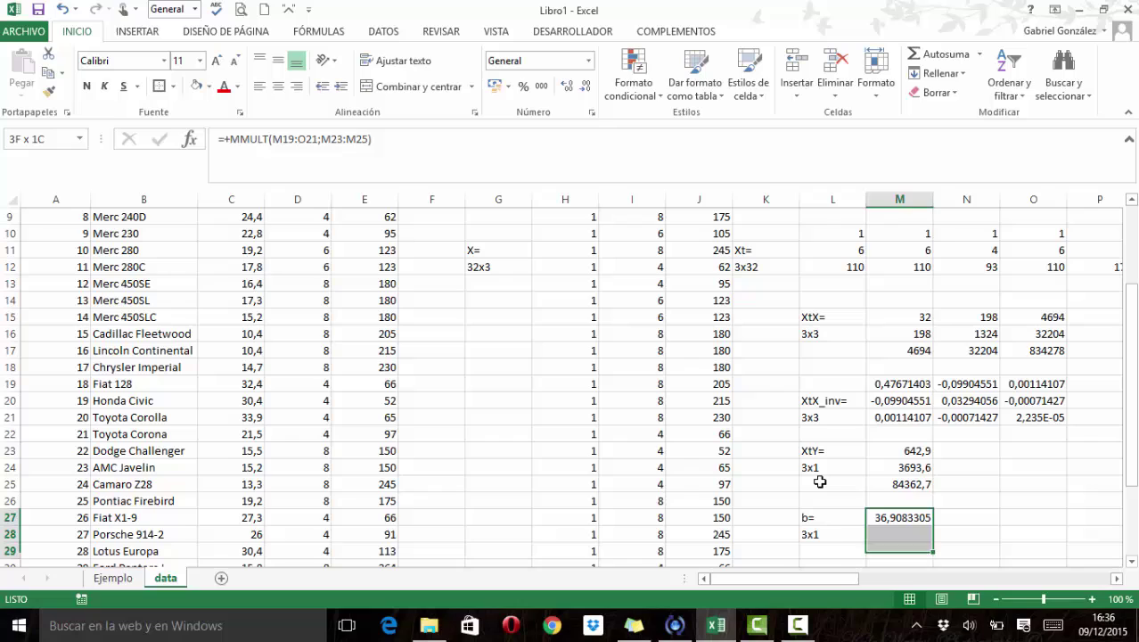
{"action": "left_click", "coordinate": [540, 144]}
{"action": "key", "text": "ctrl+shift+Return"}
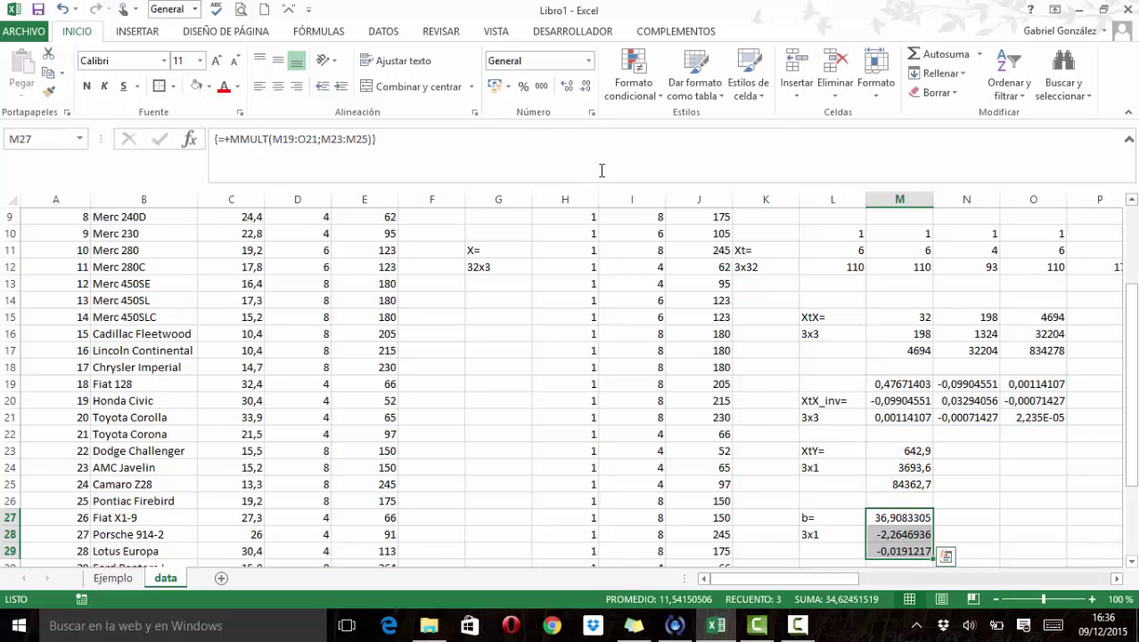
Step: Review the estimated coefficients in cells M27:M29
{"action": "left_click", "coordinate": [905, 523]}
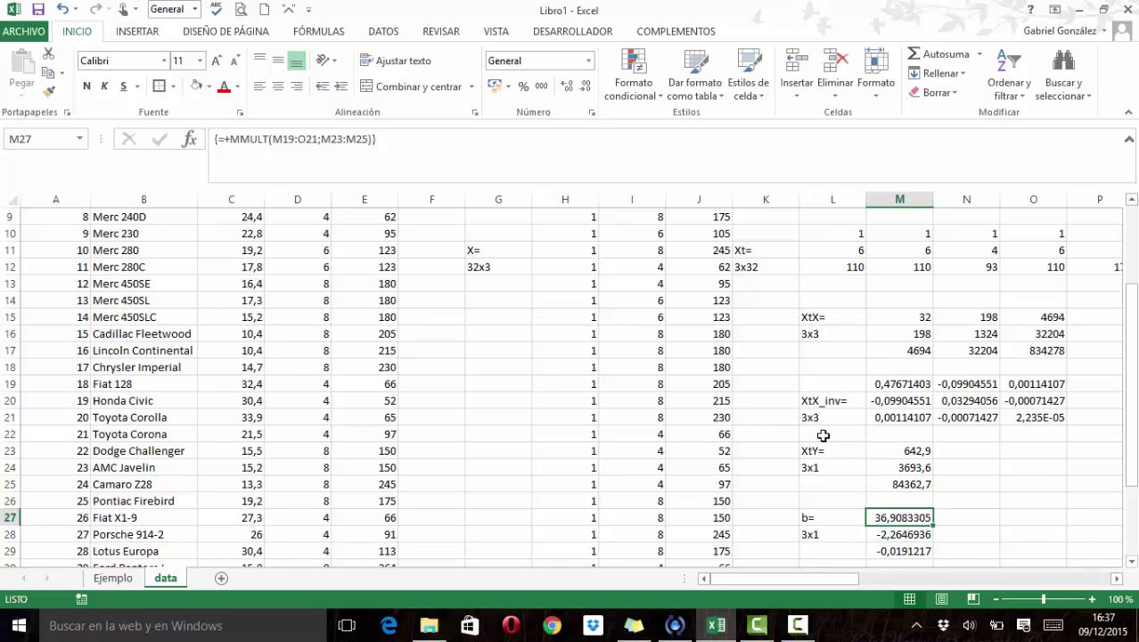
{"action": "scroll", "coordinate": [827, 434], "scroll_direction": "up", "scroll_amount": 3}
{"action": "scroll", "coordinate": [826, 434], "scroll_direction": "down", "scroll_amount": 3}
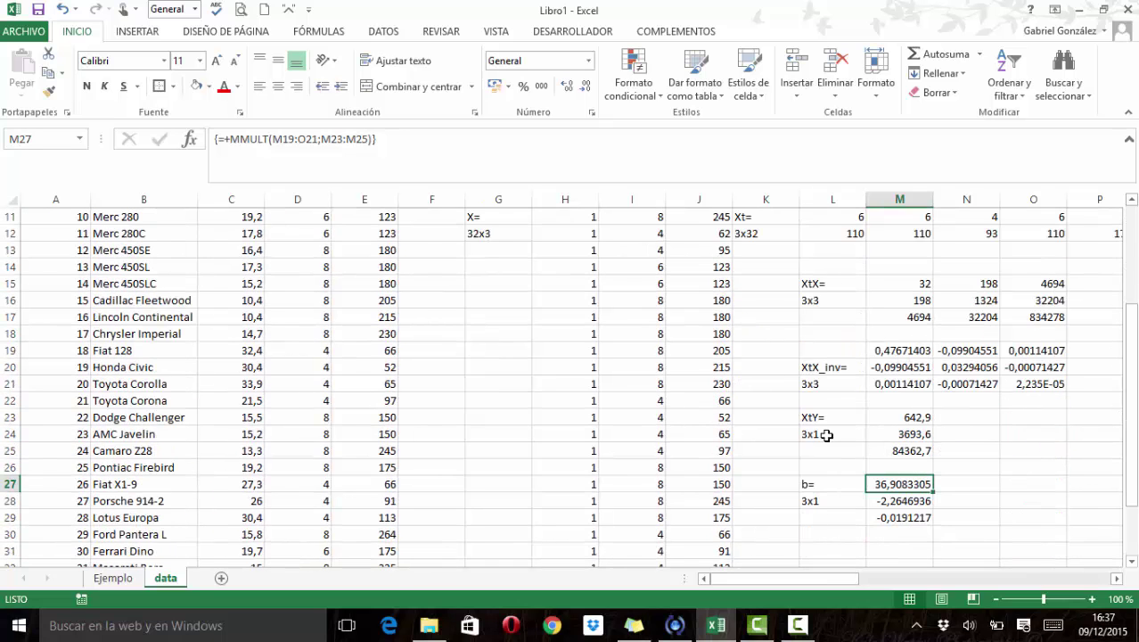
{"action": "left_click_drag", "start_coordinate": [903, 482], "coordinate": [900, 517]}
Step: Open the Regresión tool of the Análisis de datos add-in
{"action": "scroll", "coordinate": [681, 419], "scroll_direction": "up", "scroll_amount": 3}
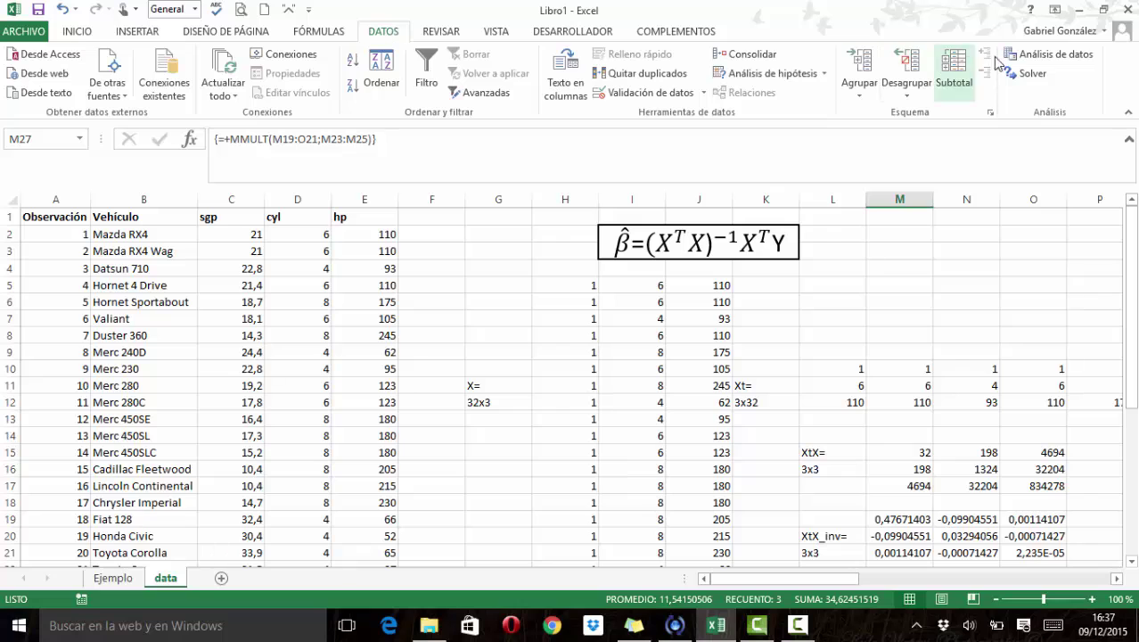
{"action": "left_click", "coordinate": [1033, 55]}
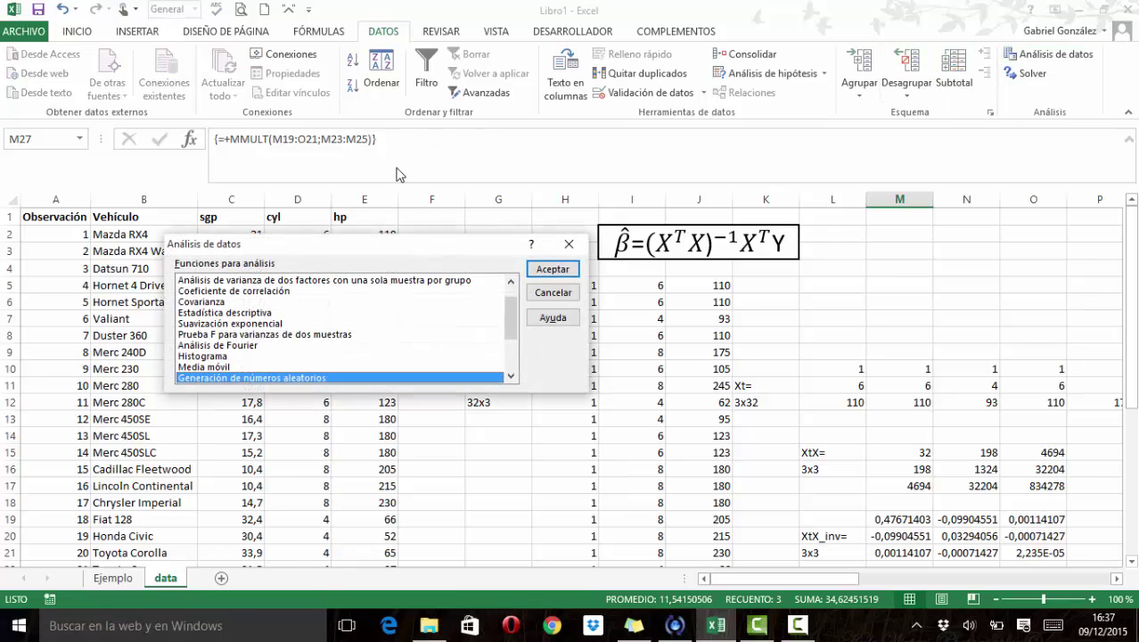
{"action": "key", "text": "Down"}
{"action": "key", "text": "Down"}
{"action": "left_click", "coordinate": [553, 268]}
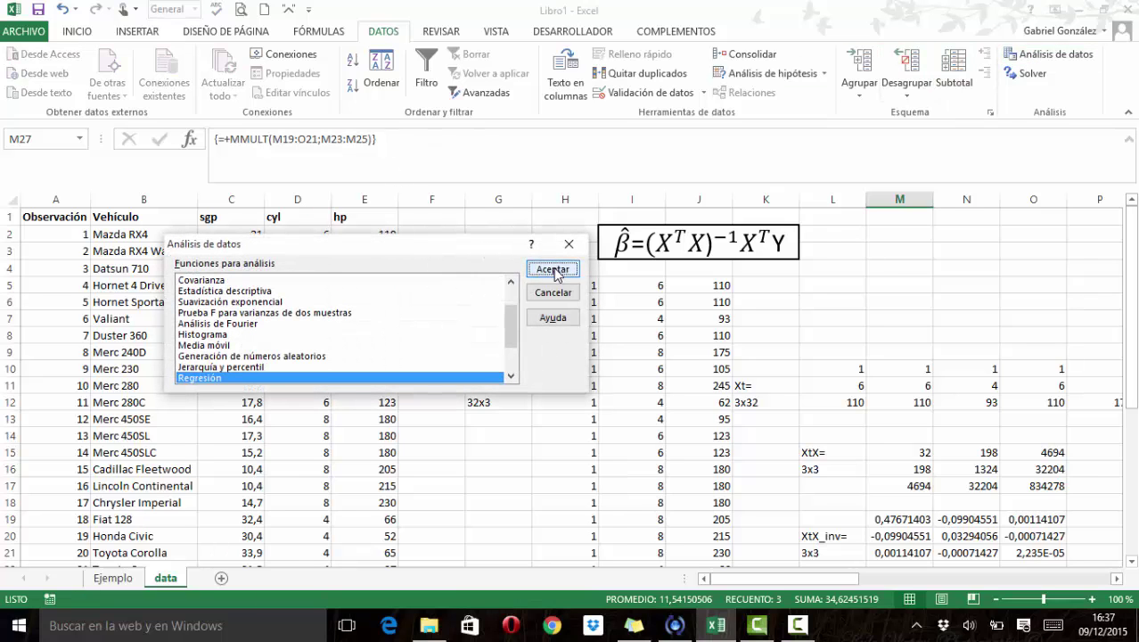
Step: Set the regression's Y input range to the sgp column with its header, $C$1:$C$33
{"action": "left_click_drag", "start_coordinate": [374, 181], "coordinate": [708, 200]}
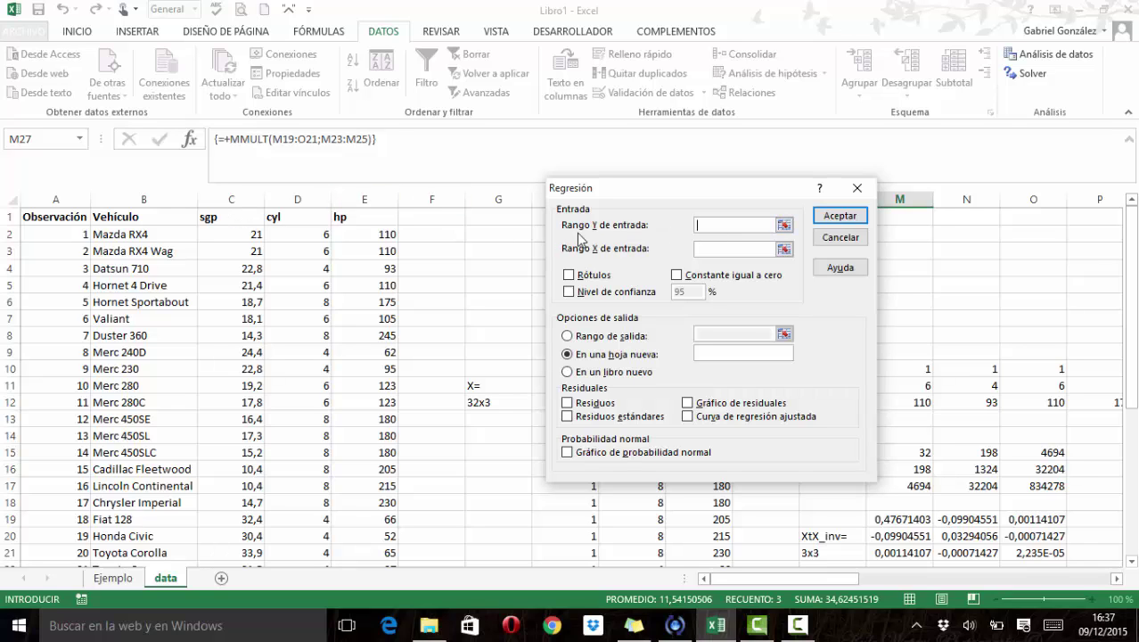
{"action": "left_click", "coordinate": [225, 216]}
{"action": "key", "text": "ctrl+shift+Down"}
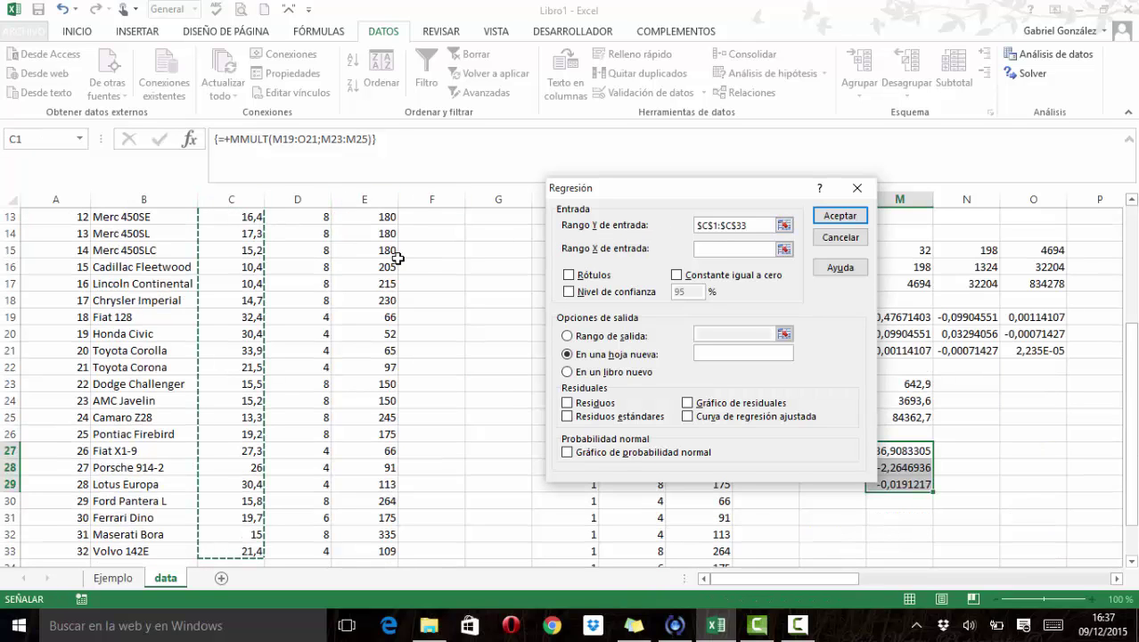
Step: Set the regression's X input range to the cyl and hp columns with headers, $D$1:$E$33, and enable Rótulos
{"action": "left_click", "coordinate": [702, 249]}
{"action": "key", "text": "ctrl+Up"}
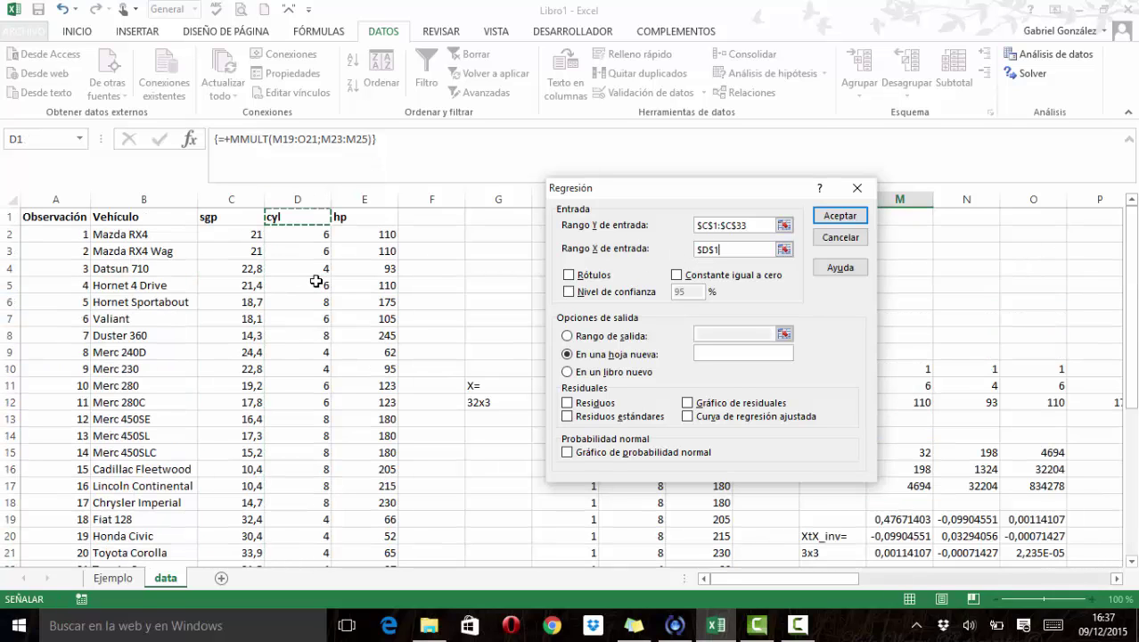
{"action": "key", "text": "shift+Right"}
{"action": "key", "text": "ctrl+shift+Down"}
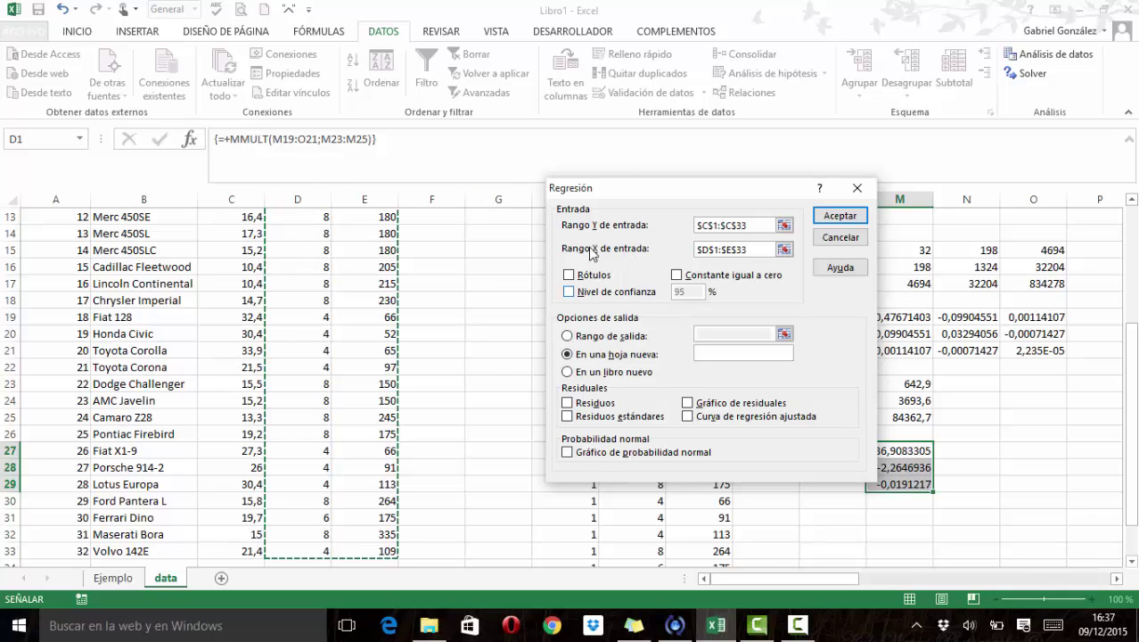
{"action": "left_click_drag", "start_coordinate": [623, 189], "coordinate": [565, 218]}
{"action": "left_click", "coordinate": [488, 292]}
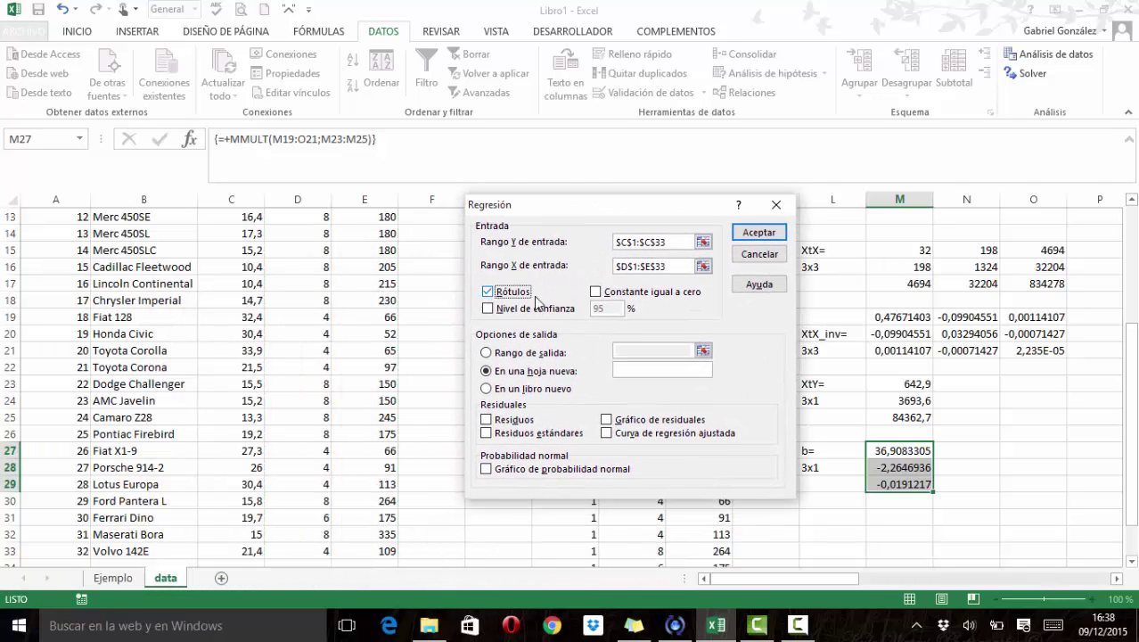
Step: Direct the regression output to cell $M$31 of the current sheet and run the regression
{"action": "left_click", "coordinate": [485, 353]}
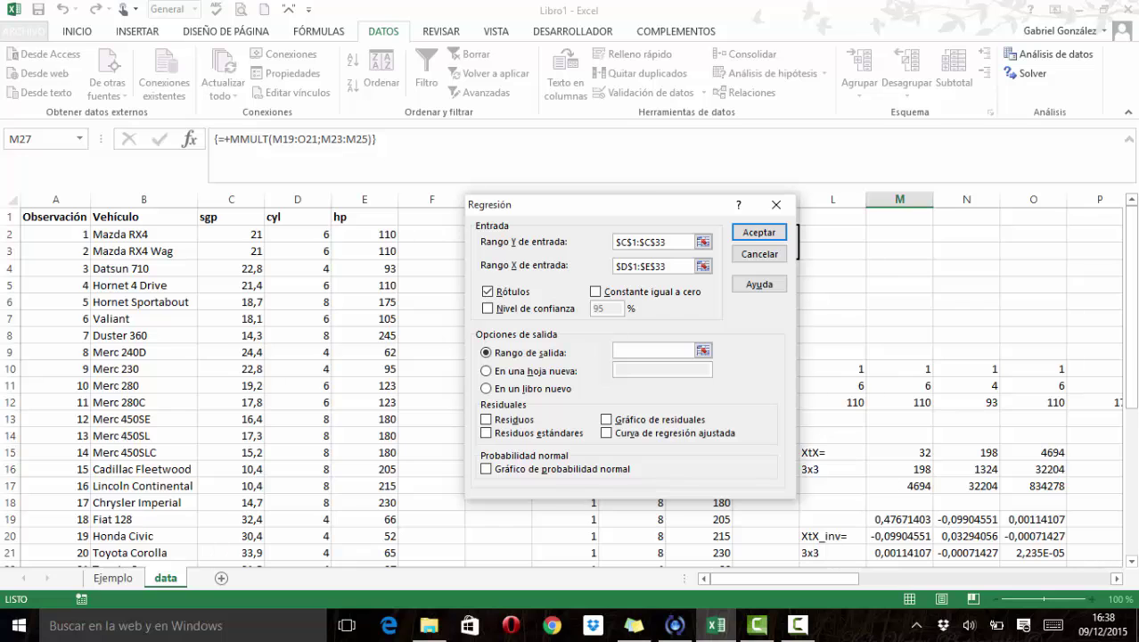
{"action": "scroll", "coordinate": [1130, 345], "scroll_direction": "down", "scroll_amount": 5}
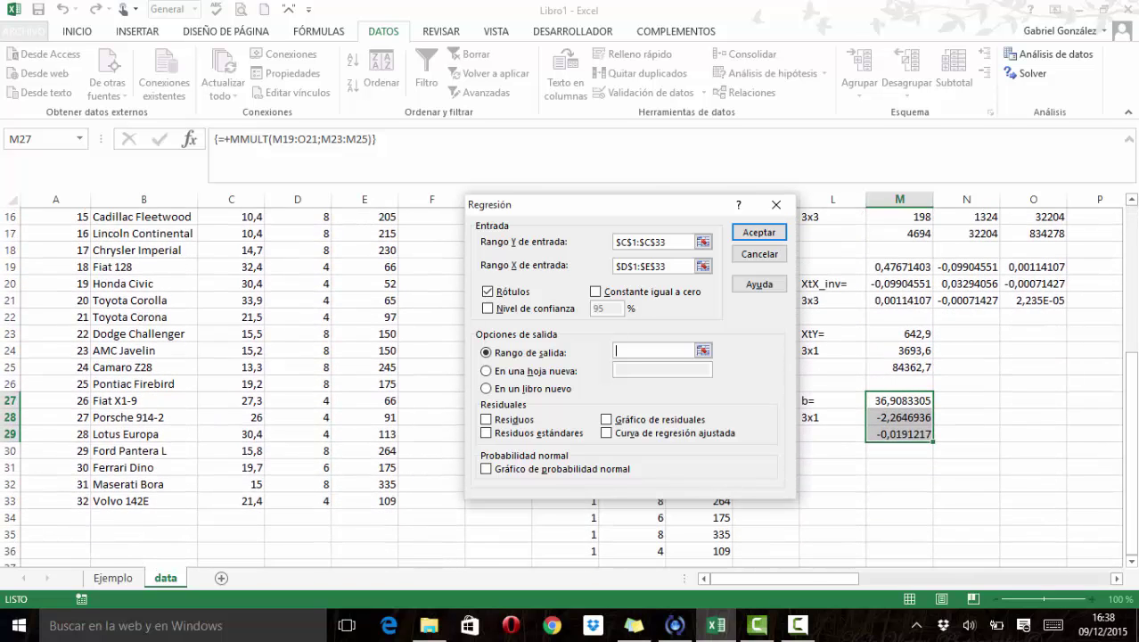
{"action": "left_click", "coordinate": [917, 471]}
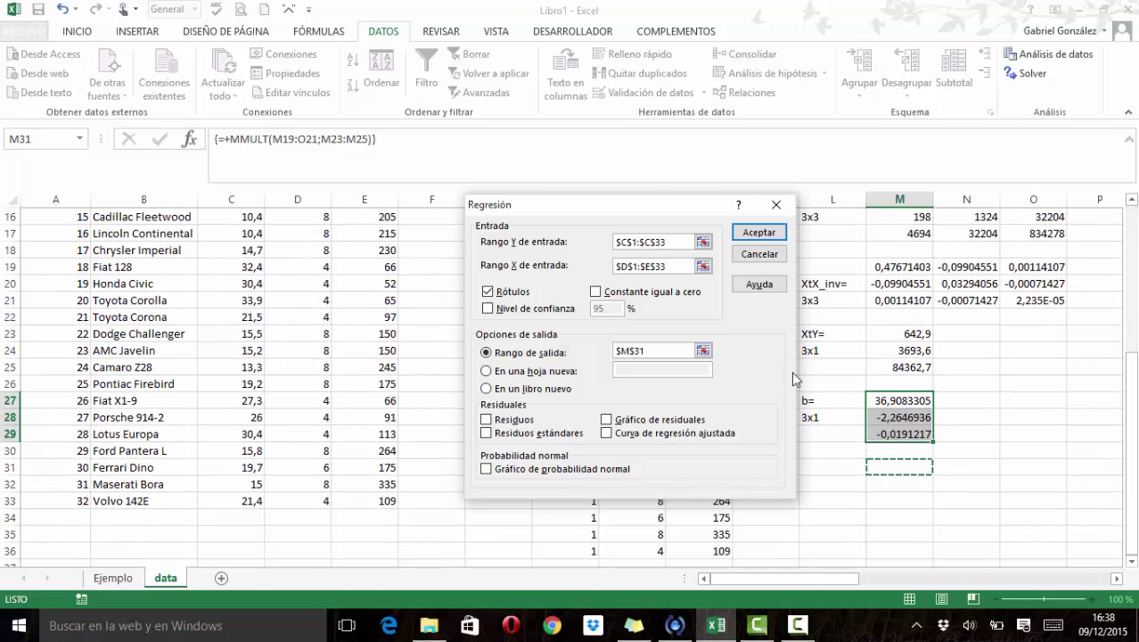
{"action": "left_click", "coordinate": [748, 237]}
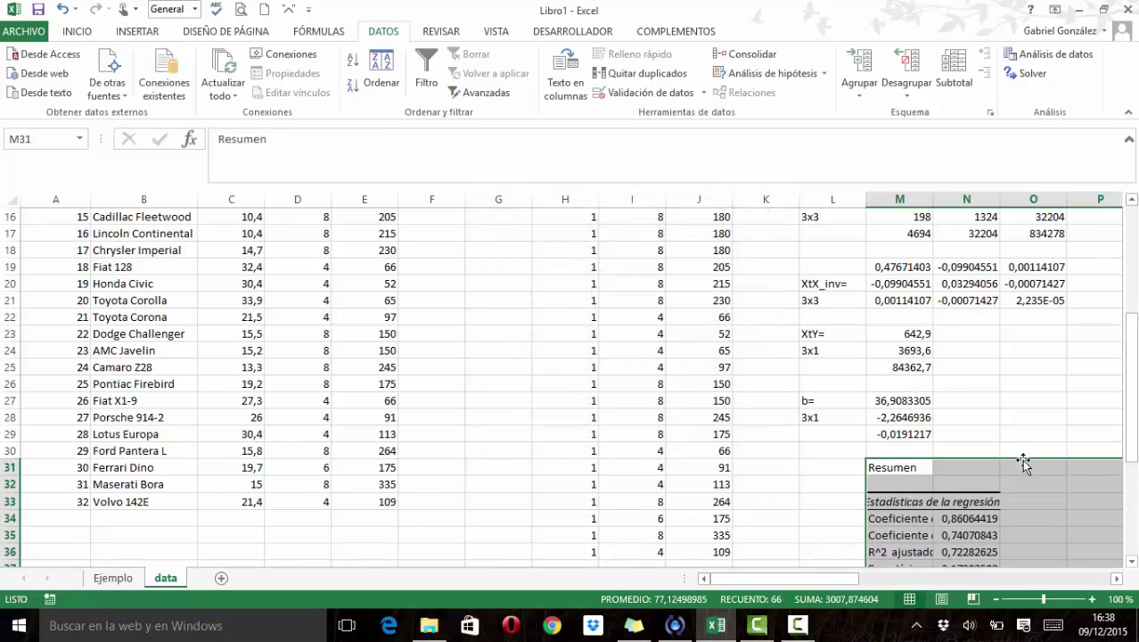
Step: Compare the regression output's intercept, cyl and hp coefficients in N47:N49 with the matrix-based estimates in M27:M29
{"action": "mouse_move", "coordinate": [1130, 426]}
{"action": "left_mouse_down"}
{"action": "mouse_move", "coordinate": [1130, 515]}
{"action": "mouse_move", "coordinate": [1130, 431]}
{"action": "left_mouse_up"}
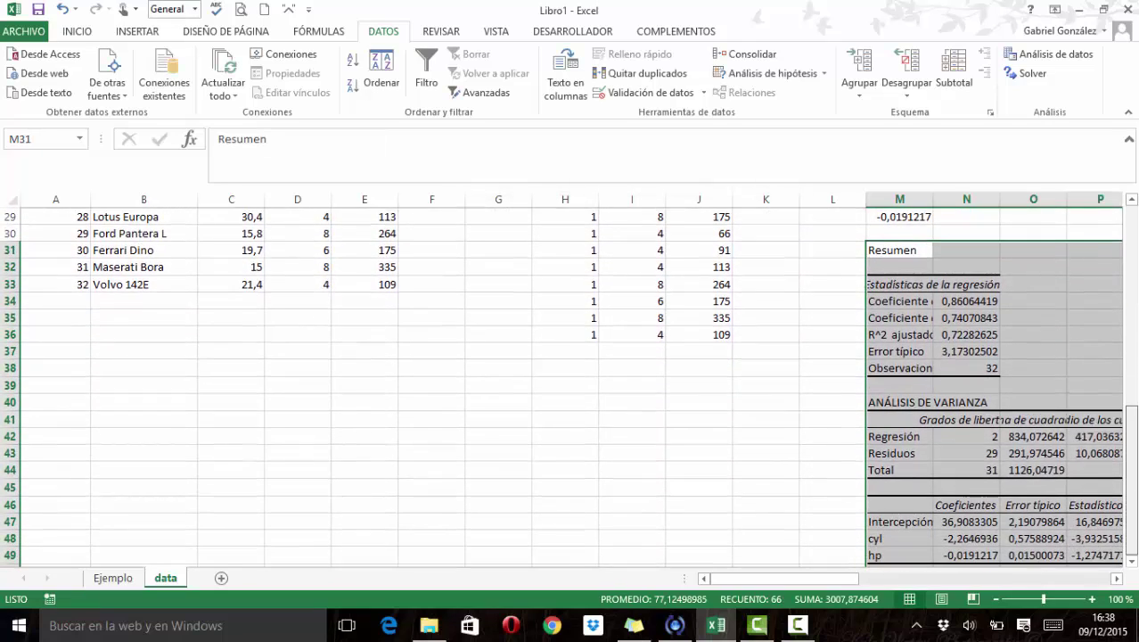
{"action": "left_click", "coordinate": [960, 522]}
{"action": "left_click", "coordinate": [960, 539]}
{"action": "left_click", "coordinate": [960, 555]}
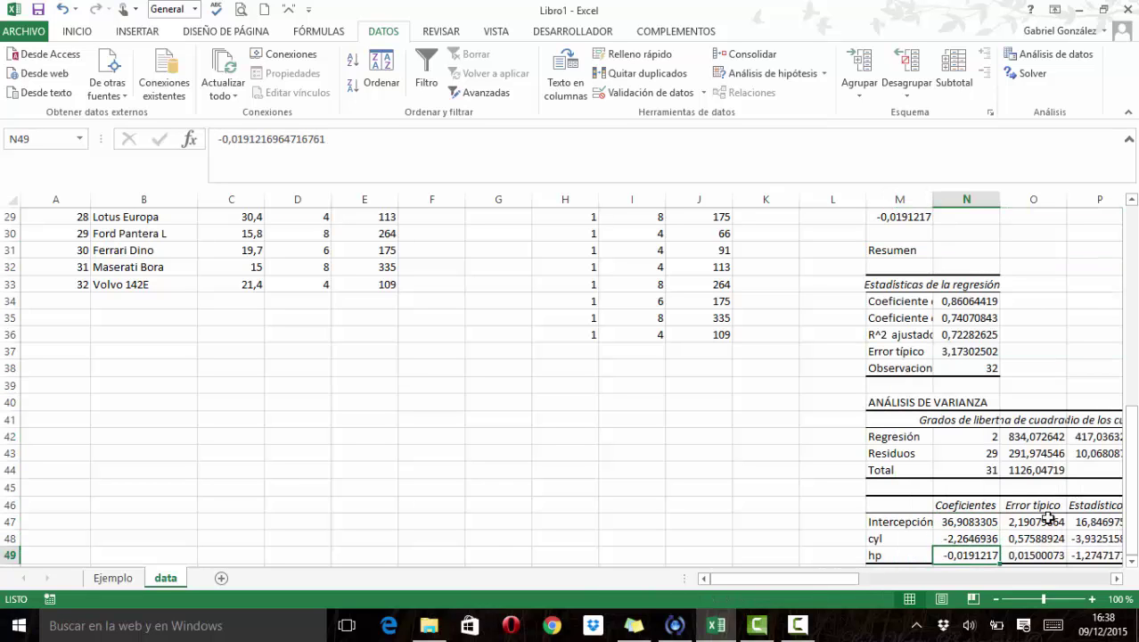
{"action": "left_click_drag", "start_coordinate": [1131, 485], "coordinate": [1132, 449]}
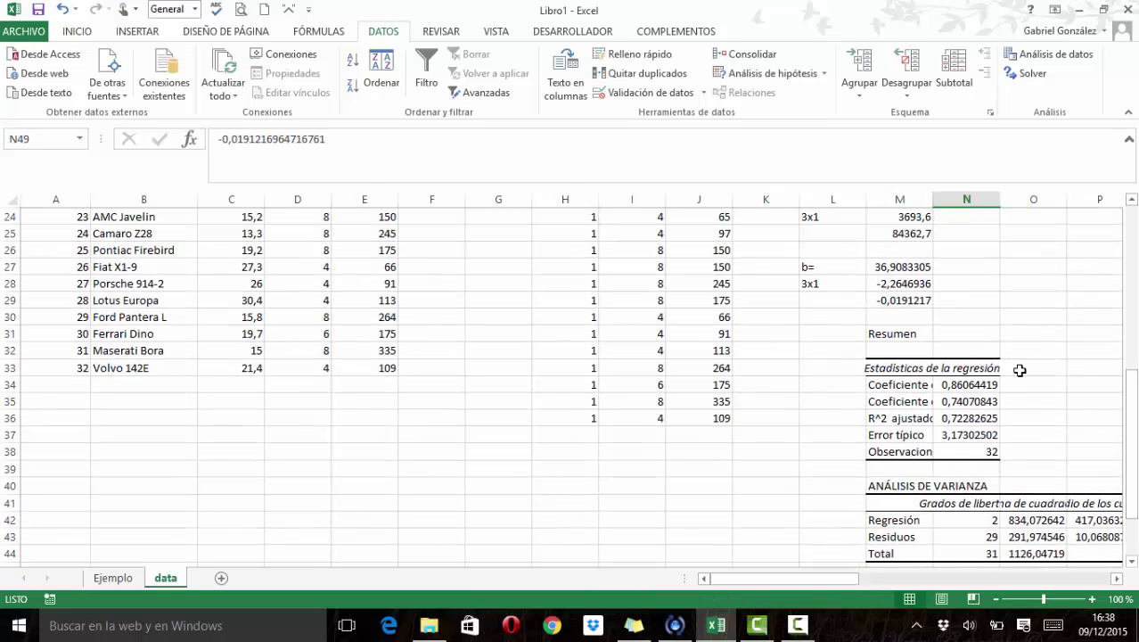
{"action": "left_click", "coordinate": [895, 267]}
{"action": "left_click", "coordinate": [895, 283]}
{"action": "left_click", "coordinate": [896, 300]}
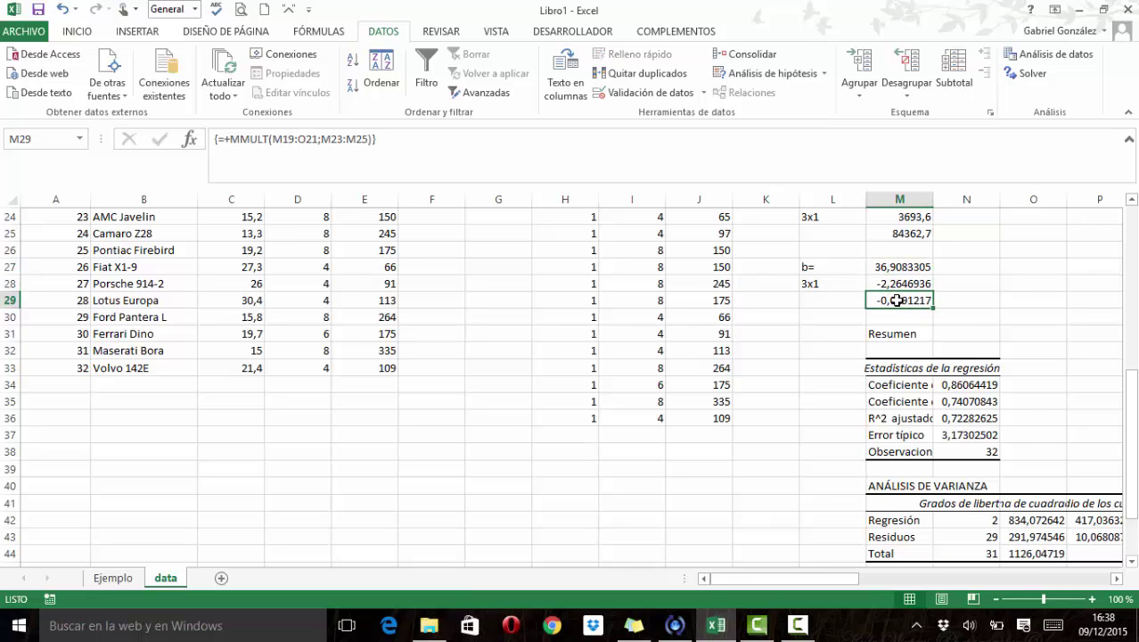
Step: Review the least-squares formula against the X, Xt, XtX, XtX_inv, XtY and b matrices and the regression summary
{"action": "scroll", "coordinate": [968, 327], "scroll_direction": "up", "scroll_amount": 8}
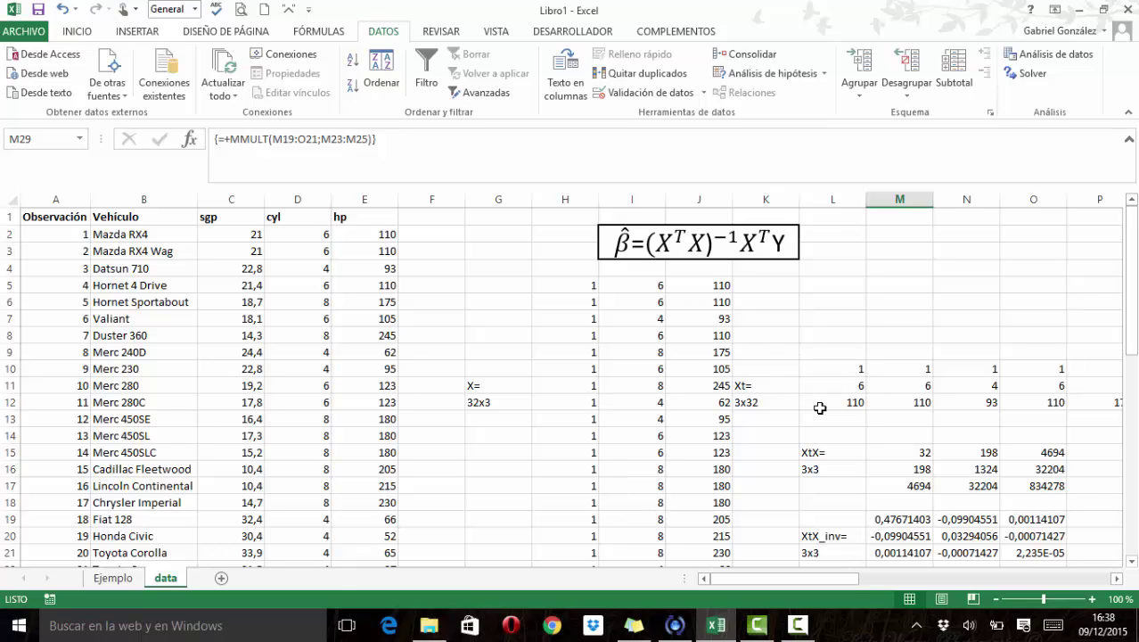
{"action": "scroll", "coordinate": [819, 407], "scroll_direction": "down", "scroll_amount": 2}
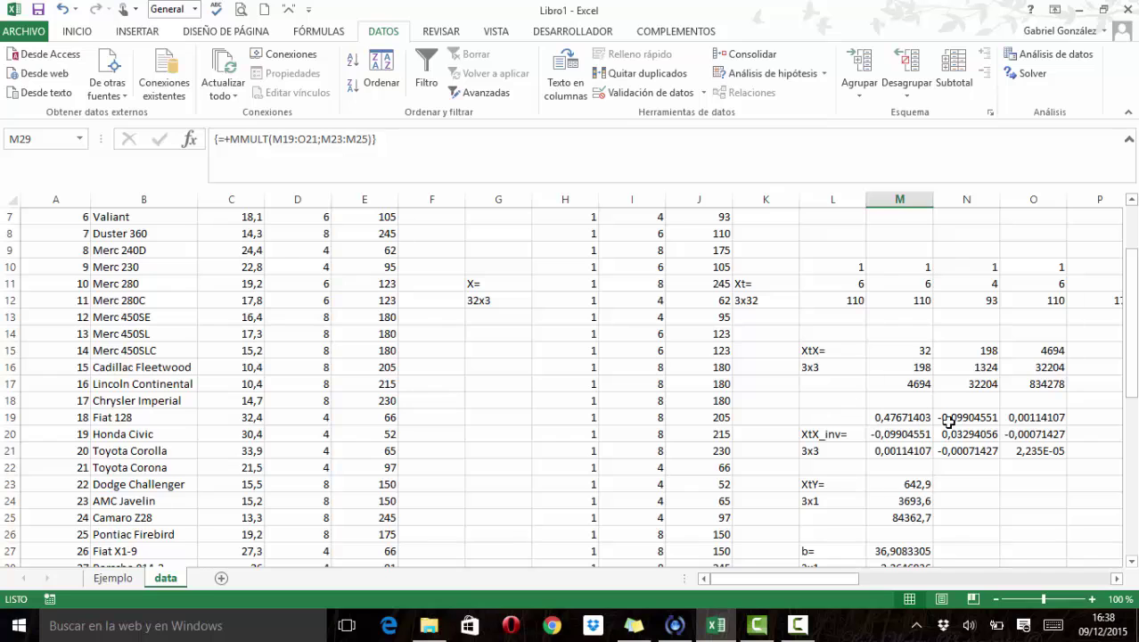
{"action": "left_click", "coordinate": [815, 433]}
{"action": "scroll", "coordinate": [816, 433], "scroll_direction": "down", "scroll_amount": 2}
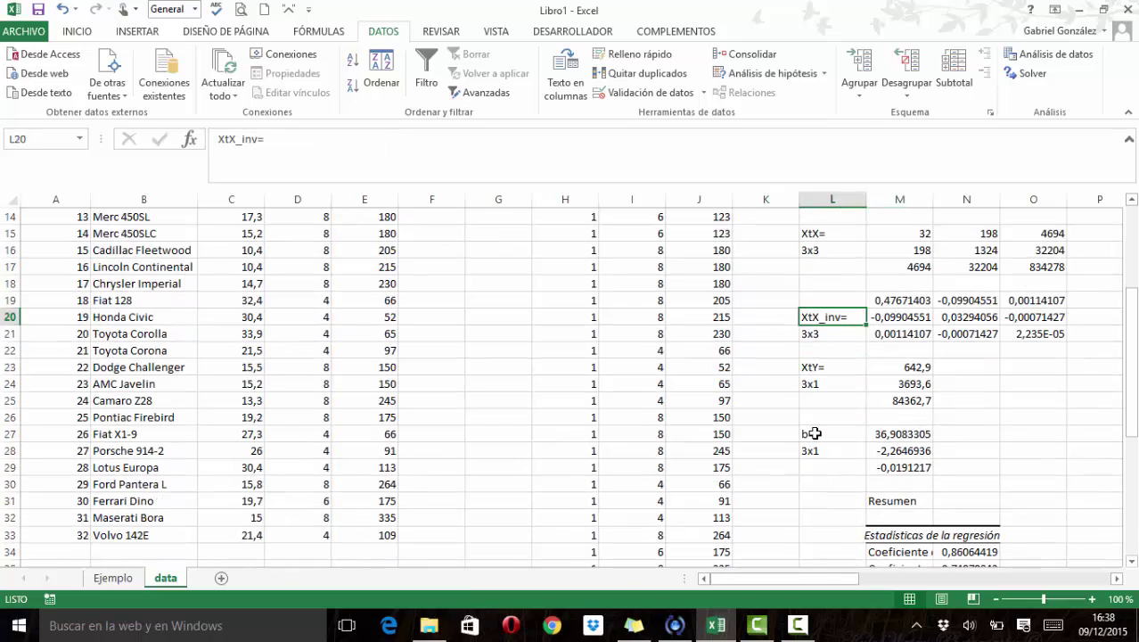
{"action": "scroll", "coordinate": [811, 436], "scroll_direction": "up", "scroll_amount": 4}
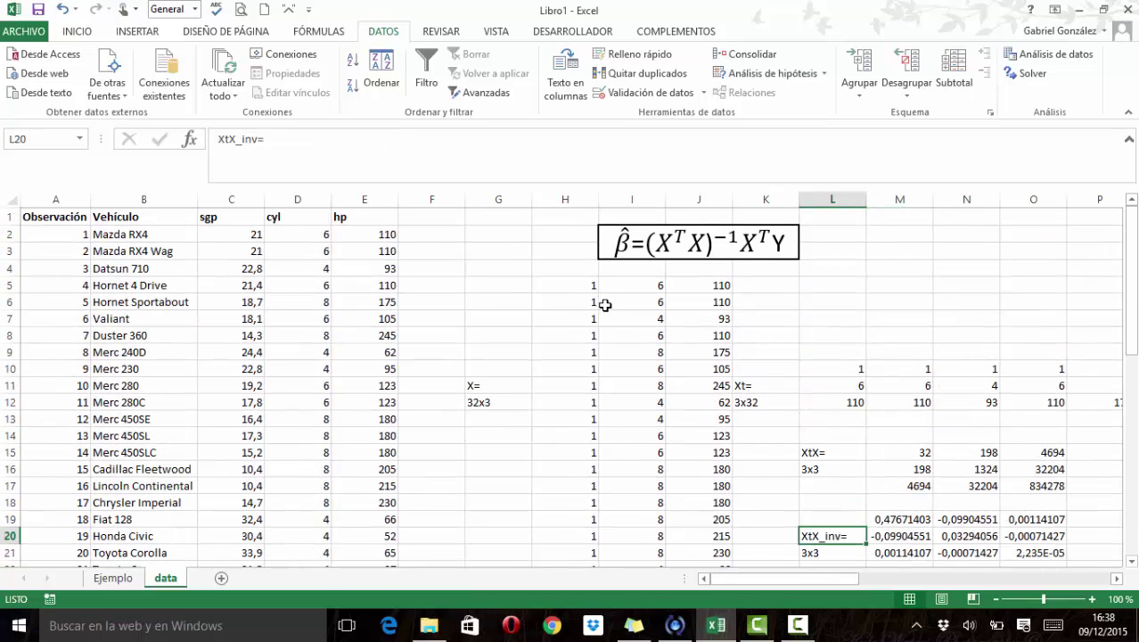
{"action": "scroll", "coordinate": [605, 304], "scroll_direction": "down", "scroll_amount": 7}
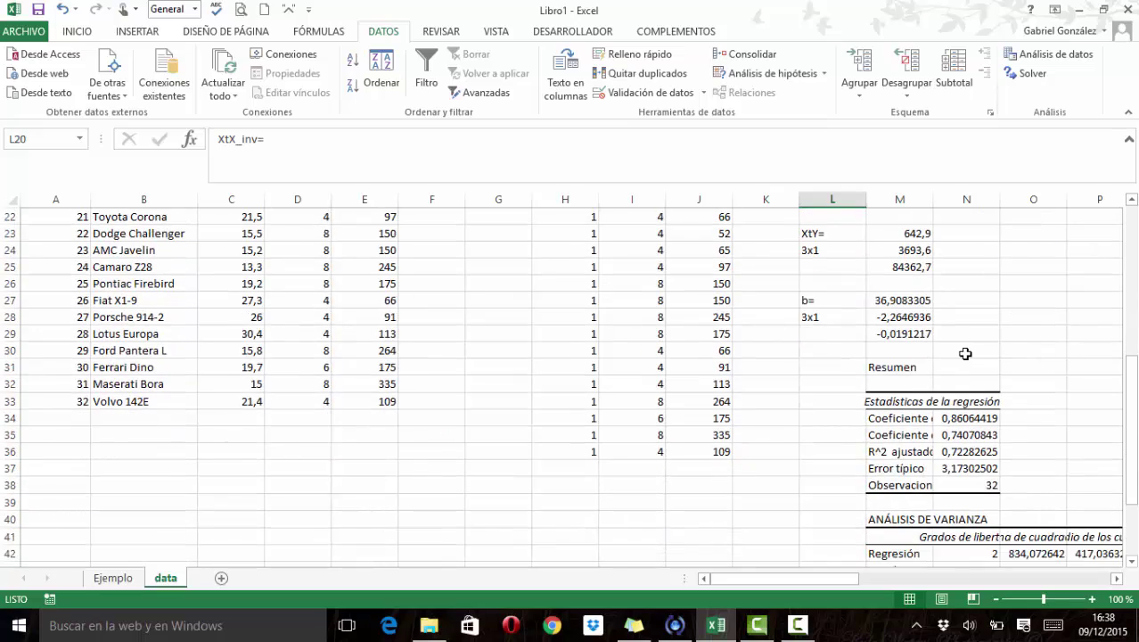
{"action": "scroll", "coordinate": [927, 352], "scroll_direction": "down", "scroll_amount": 3}
{"action": "scroll", "coordinate": [839, 425], "scroll_direction": "up", "scroll_amount": 10}
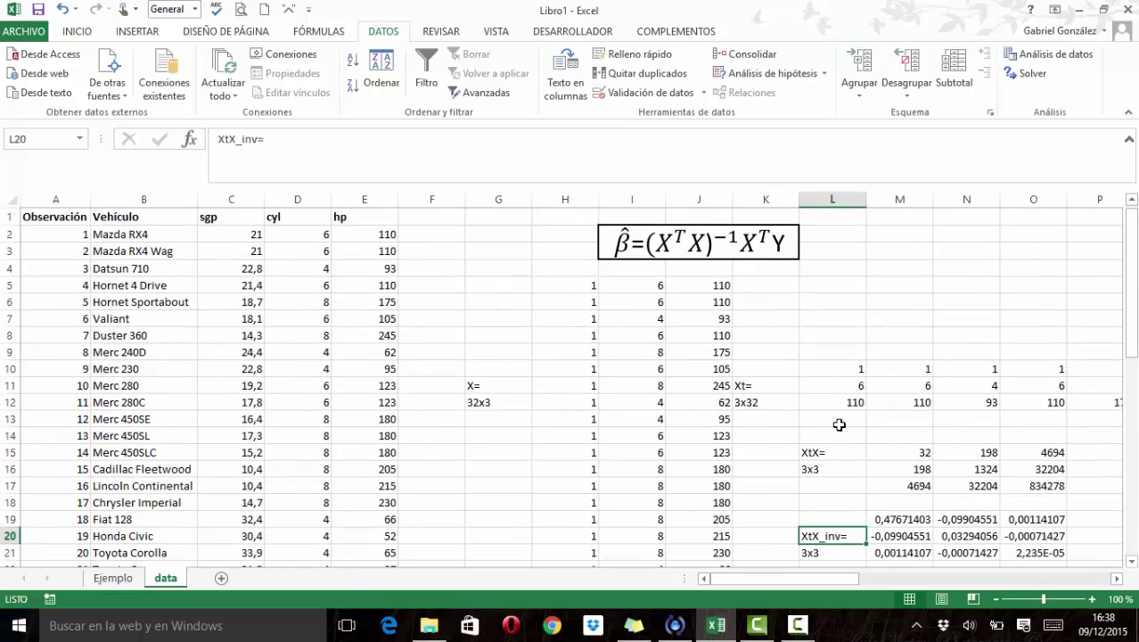